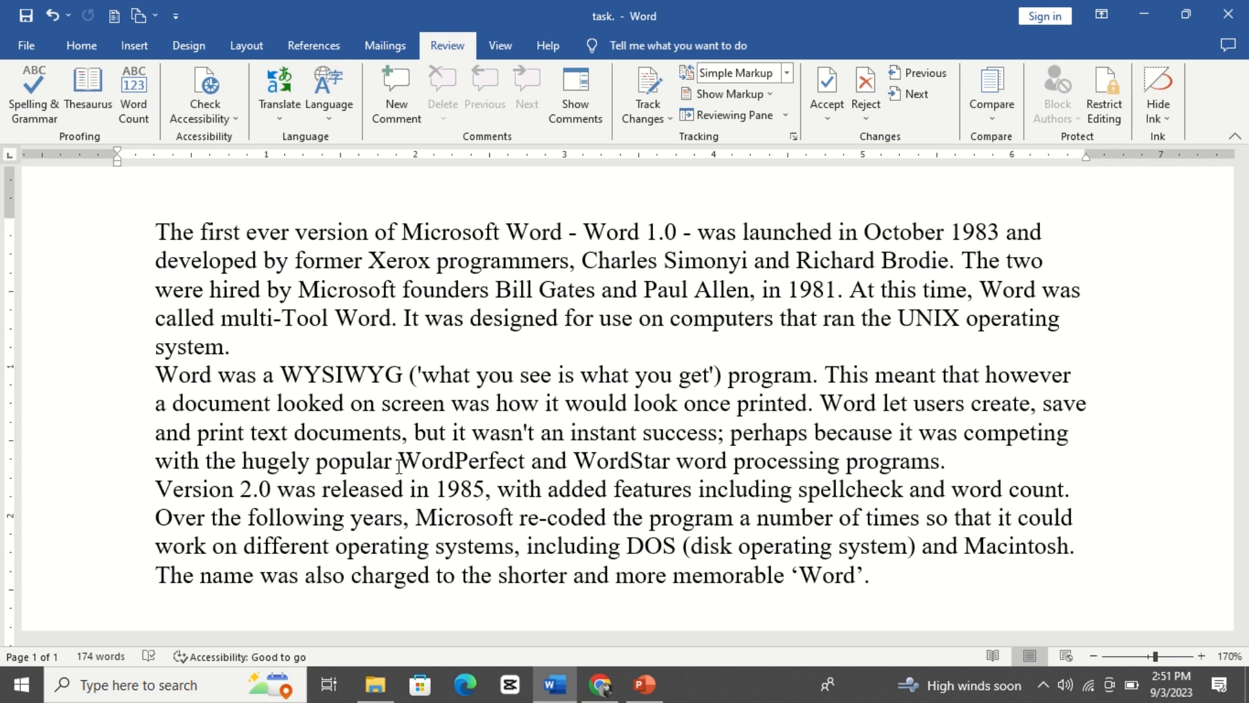
Introduce typos in the opening sentence: change "programmers" to "prorammers", "Microsoft" to "Micrsoft" and "first" to "fist"
left_click(481, 264)
key("BackSpace")
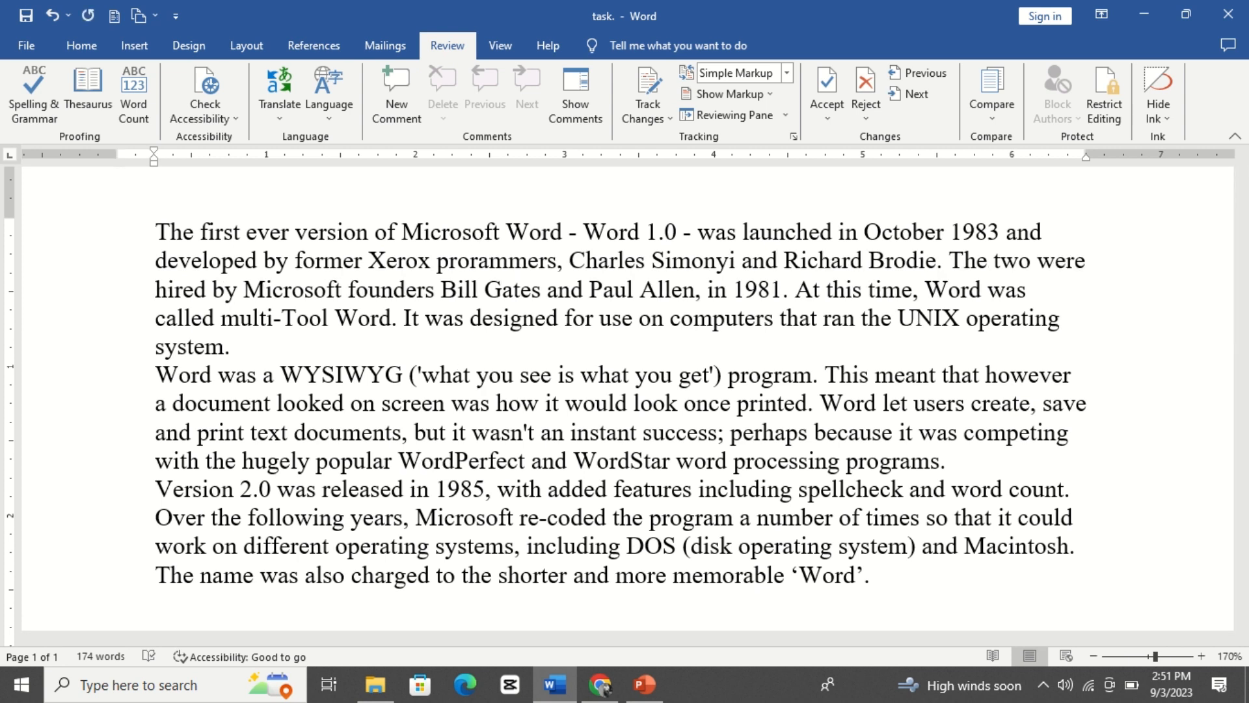
left_click(460, 236)
key("BackSpace")
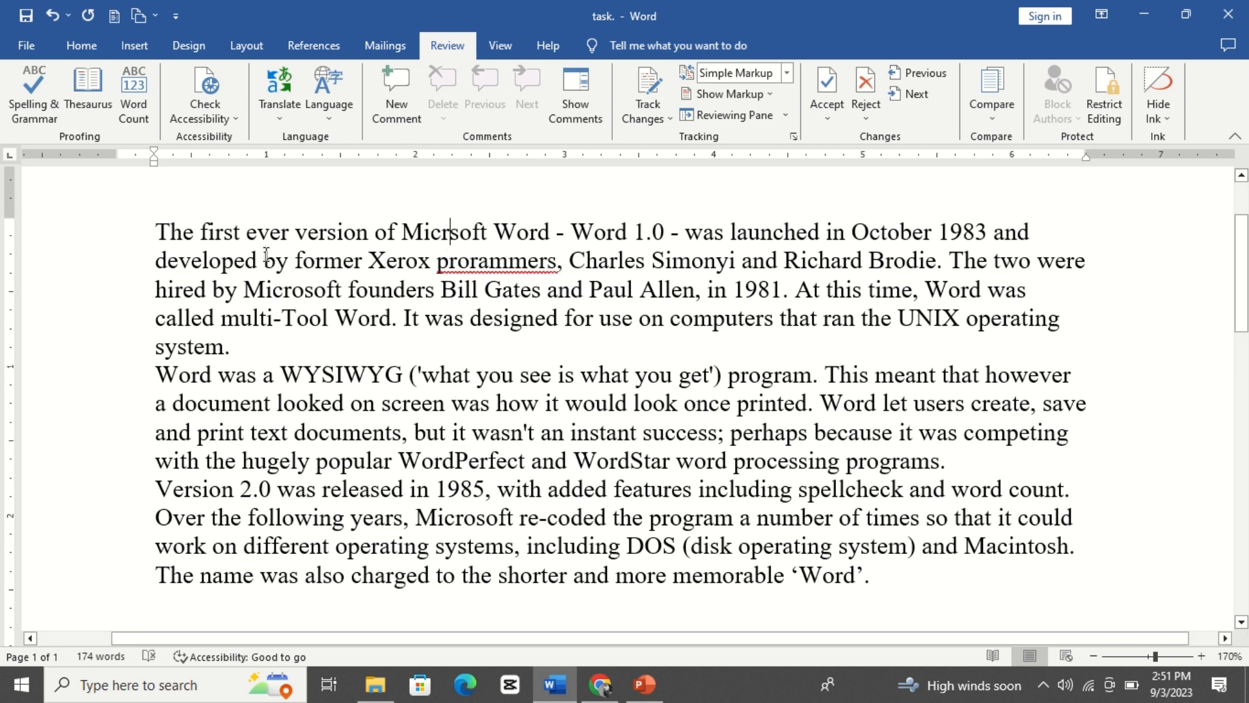
left_click(224, 234)
key("BackSpace")
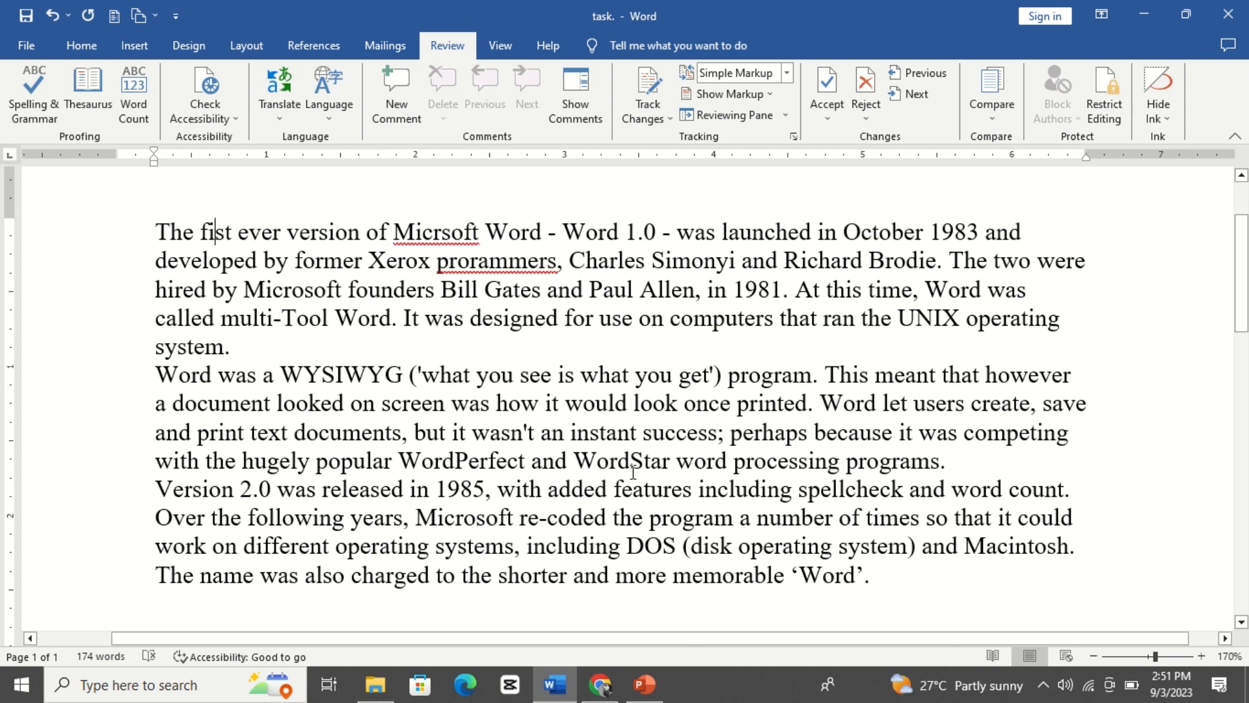
Misspell "word" before "processing programs" as "wod", "perhaps" as "peraps", and "released" in the Version 2.0 sentence as "relesed"
left_click(717, 464)
key("BackSpace")
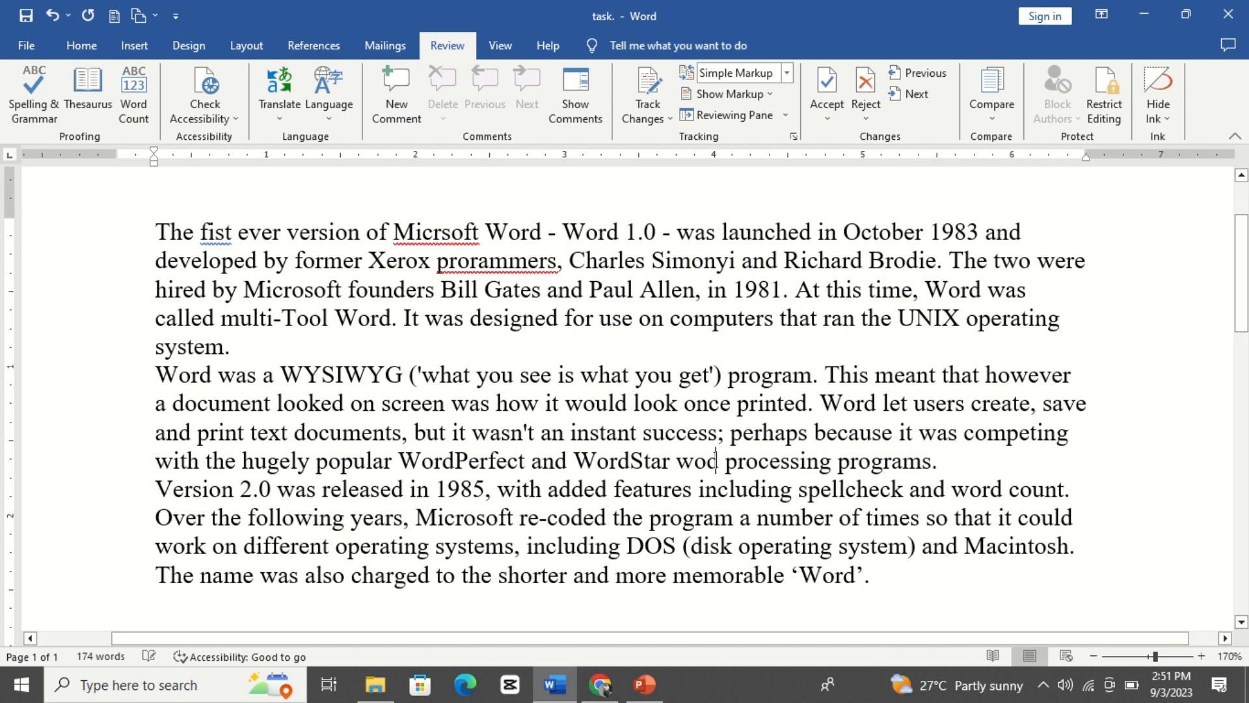
left_click(775, 435)
key("BackSpace")
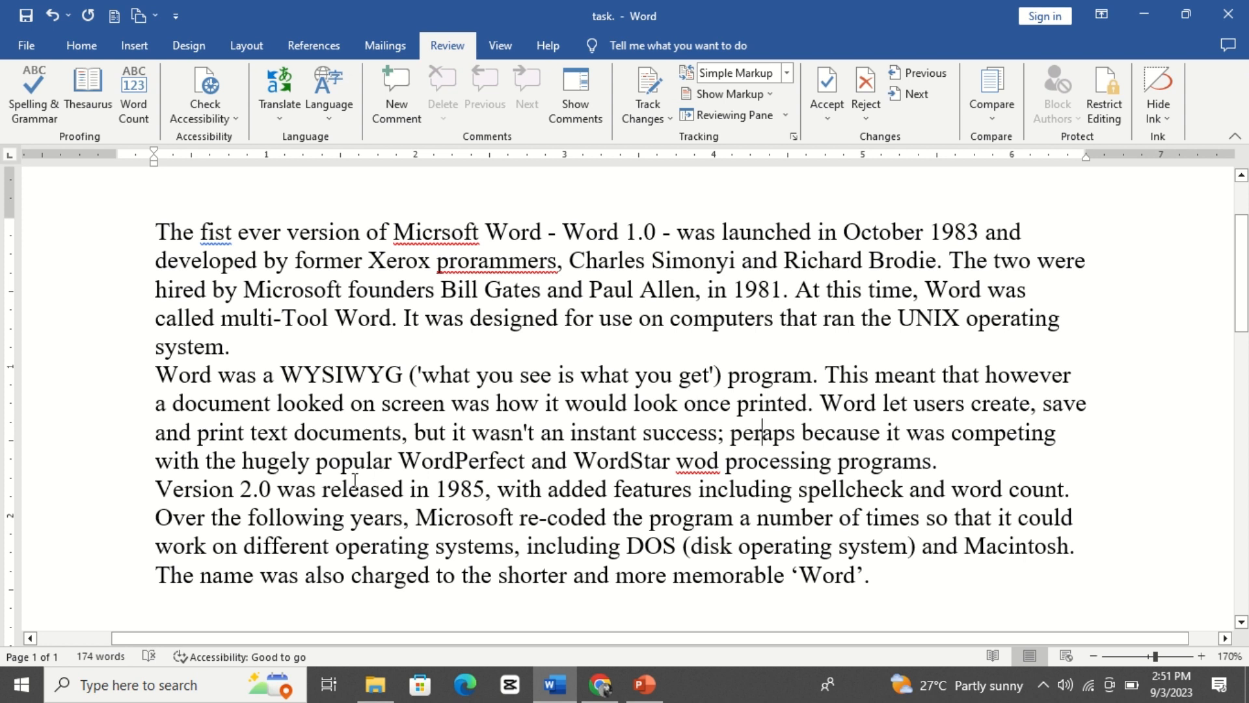
left_click(370, 492)
key("BackSpace")
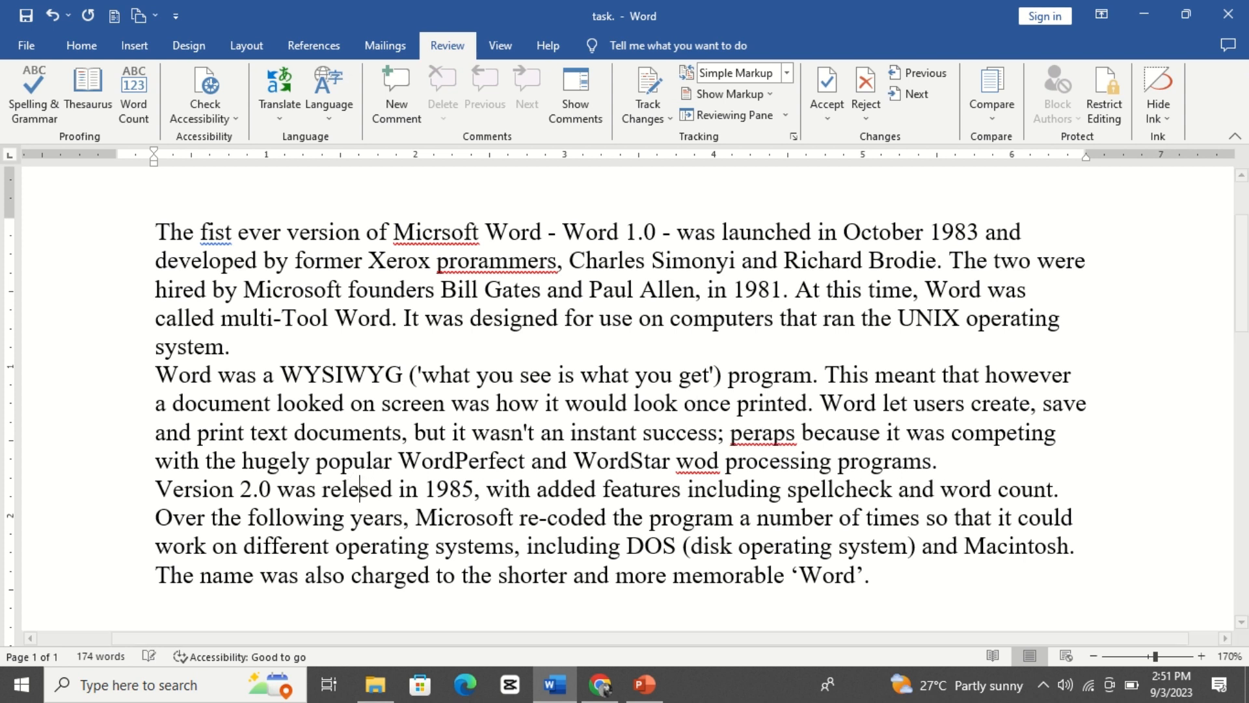
Misspell "document" as "docuent" and "how" as "hw" in the second paragraph, and "computers" as "coputers" in the first
left_click(239, 402)
key("BackSpace")
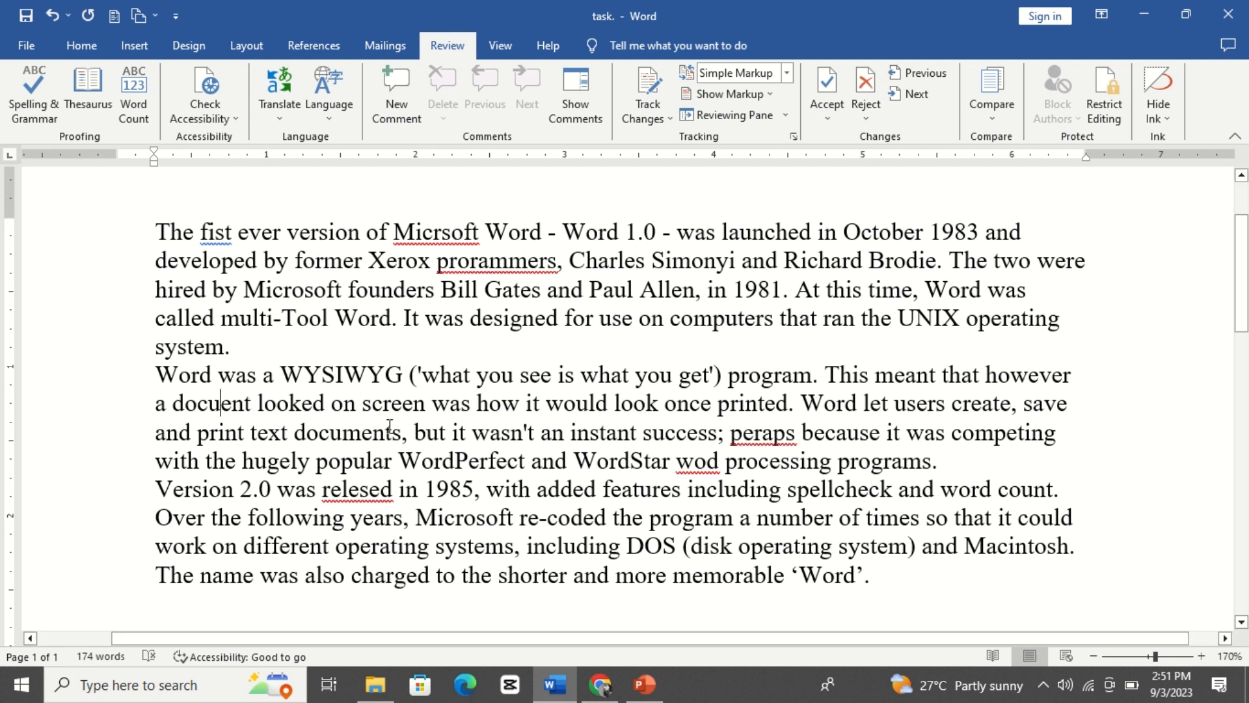
left_click(494, 403)
key("Right")
key("BackSpace")
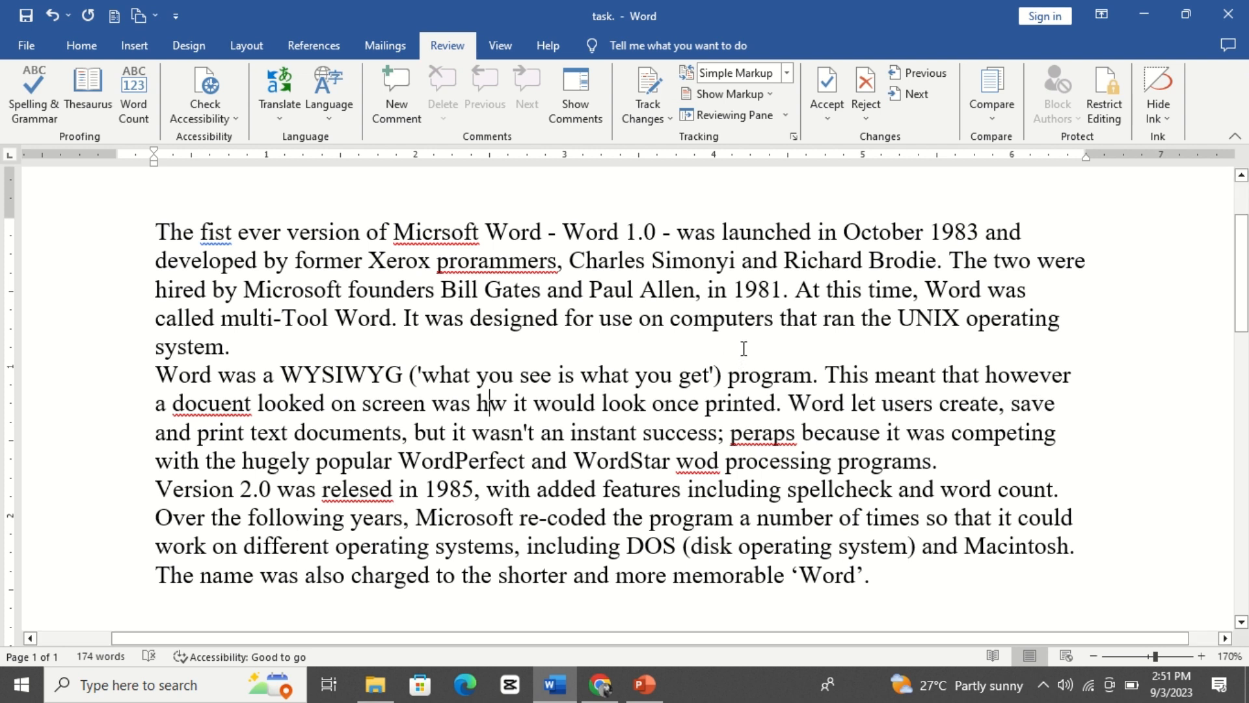
left_click(711, 320)
key("BackSpace")
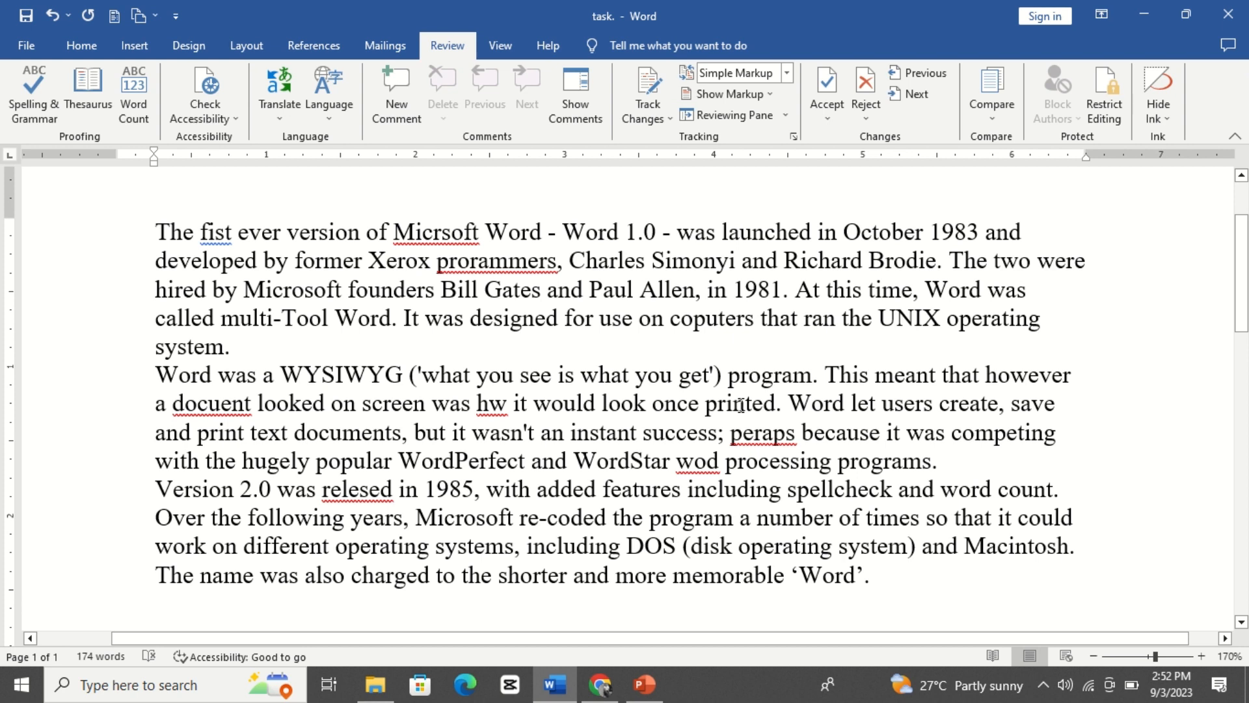
left_click(741, 405)
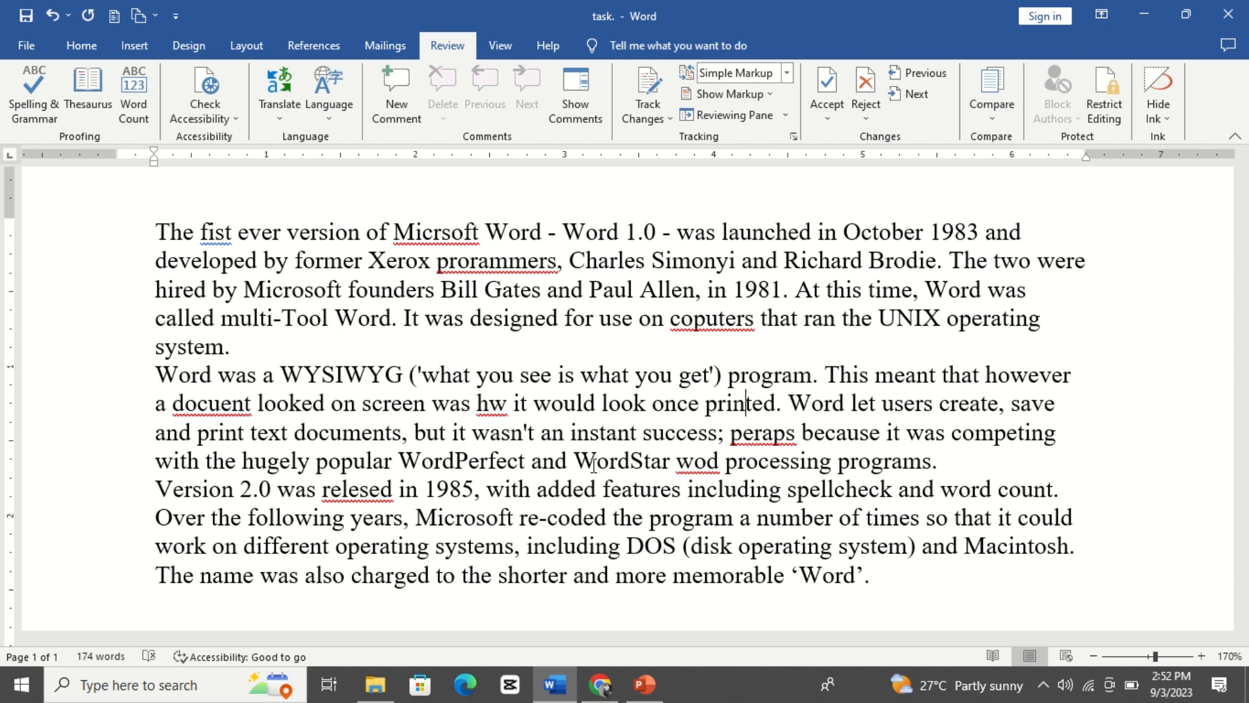
Correct "Micrsoft" to the suggested "Microsoft", and run a spelling and grammar check from the text's beginning, changing "fist" to "first"
right_click(442, 231)
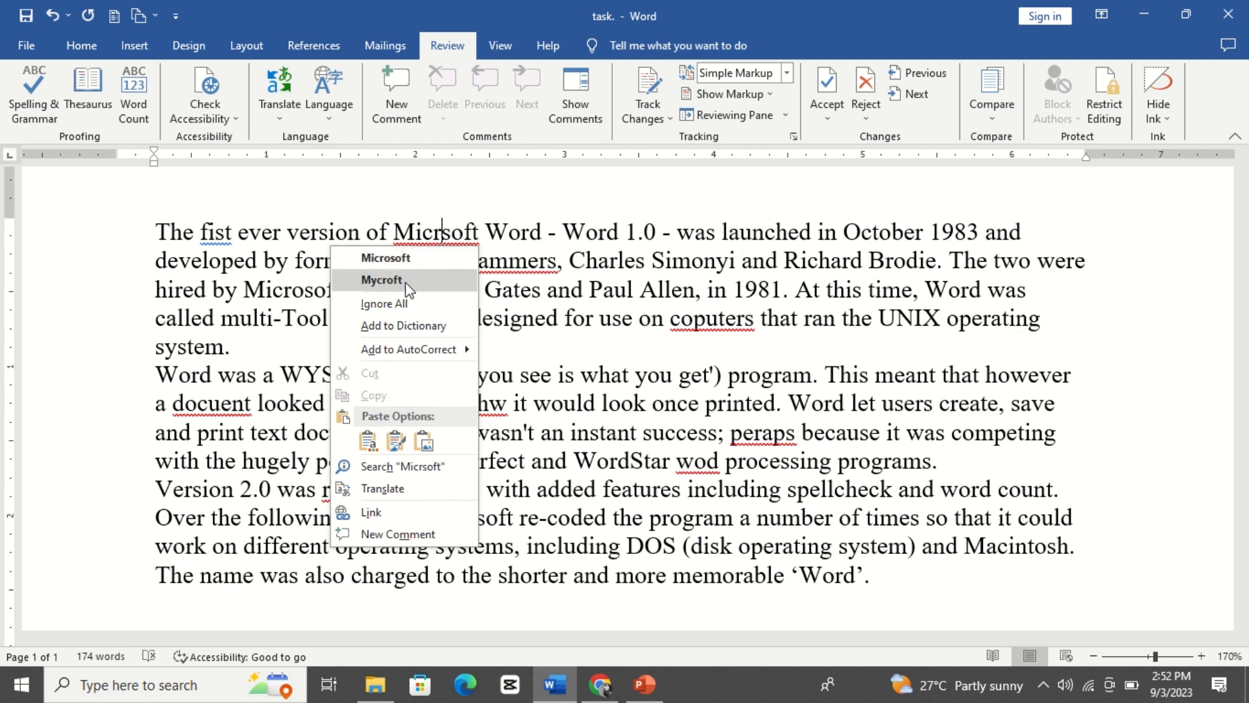
left_click(444, 258)
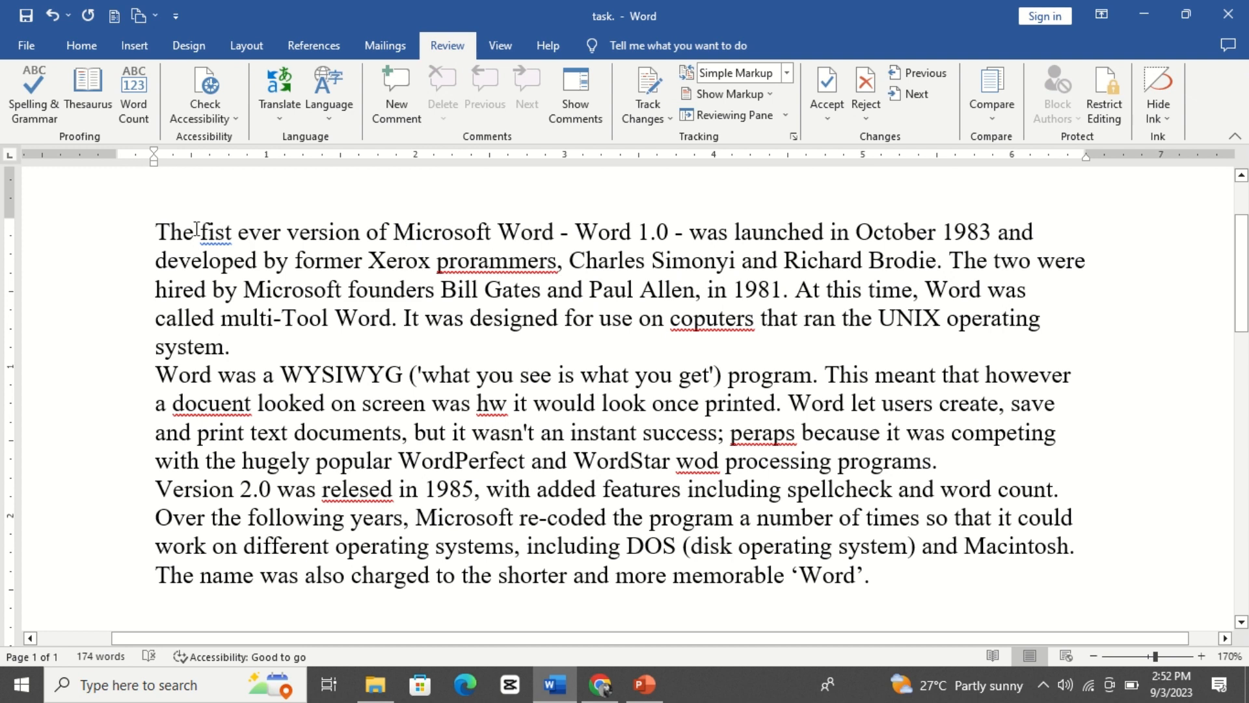
left_click(161, 237)
left_click(23, 95)
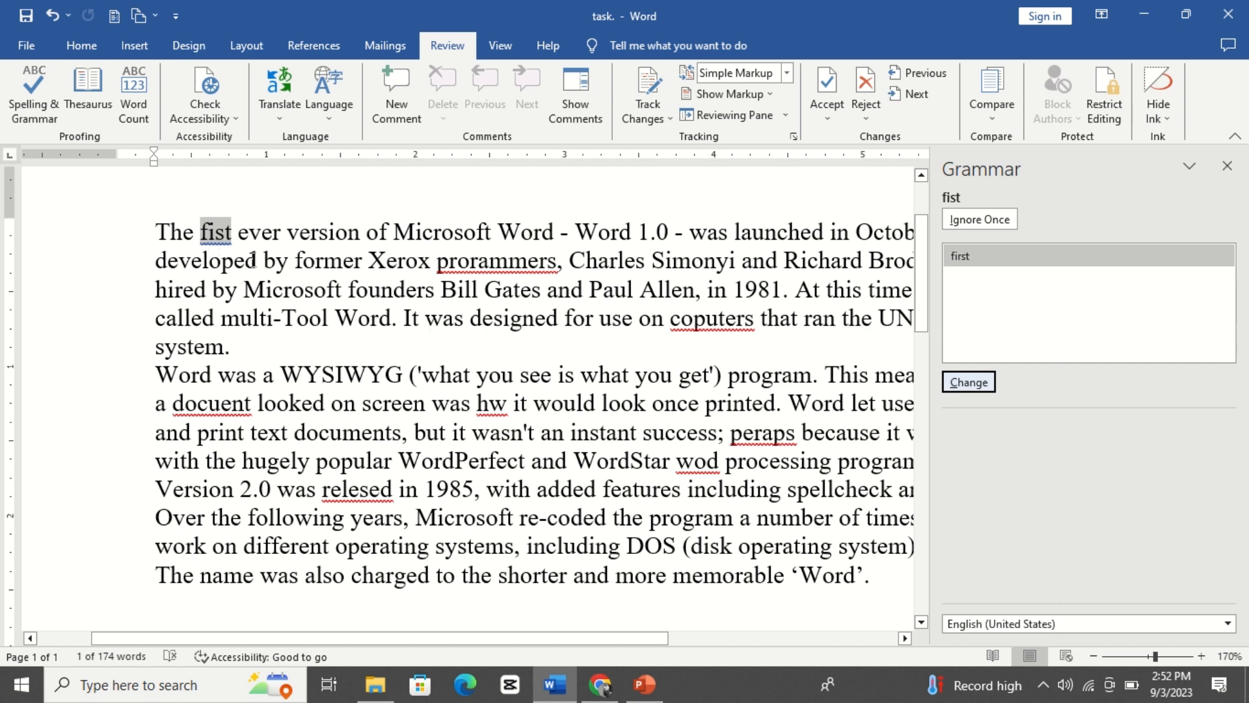
left_click(971, 384)
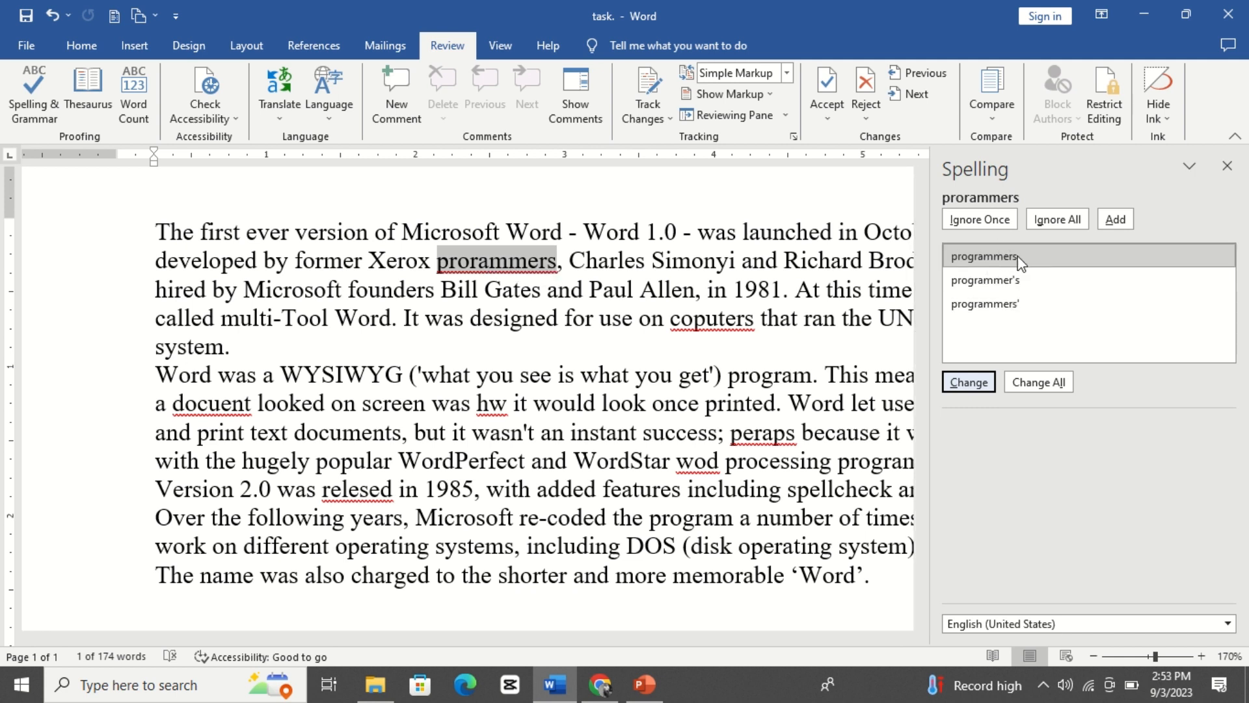
Accept the spelling corrections "programmers", "computers", "document", "how" and "perhaps" for the flagged words
left_click(967, 384)
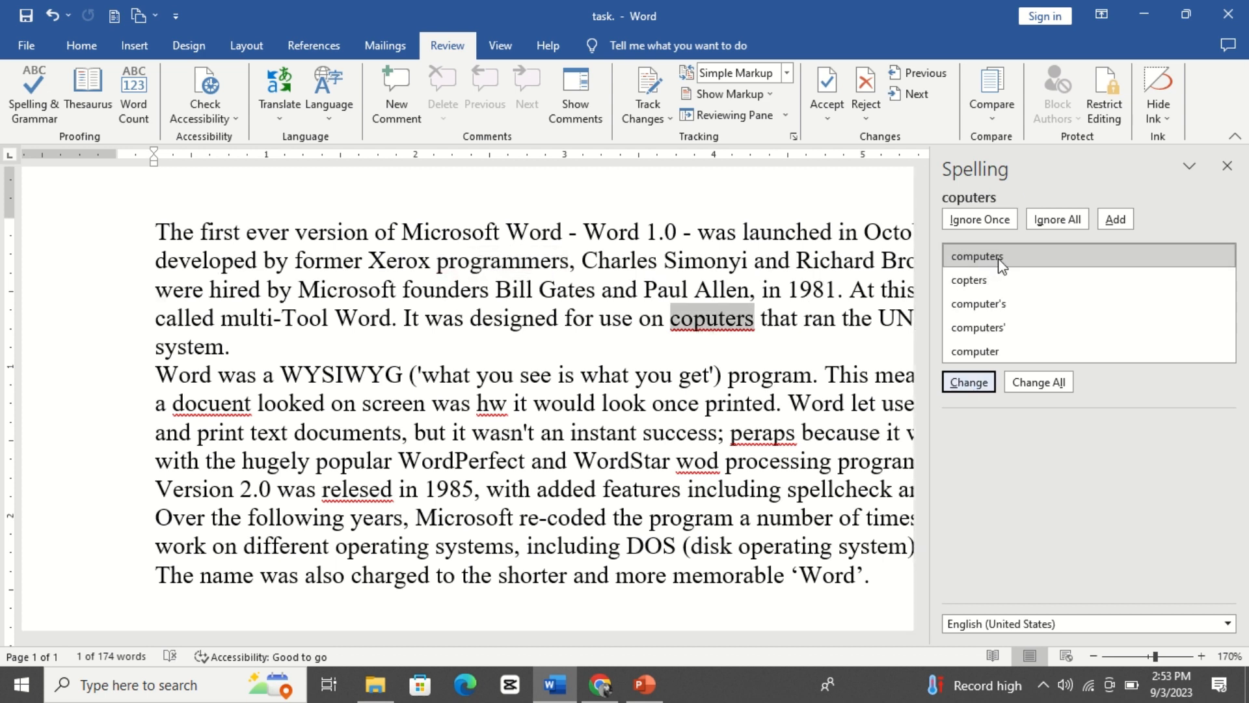
left_click(970, 382)
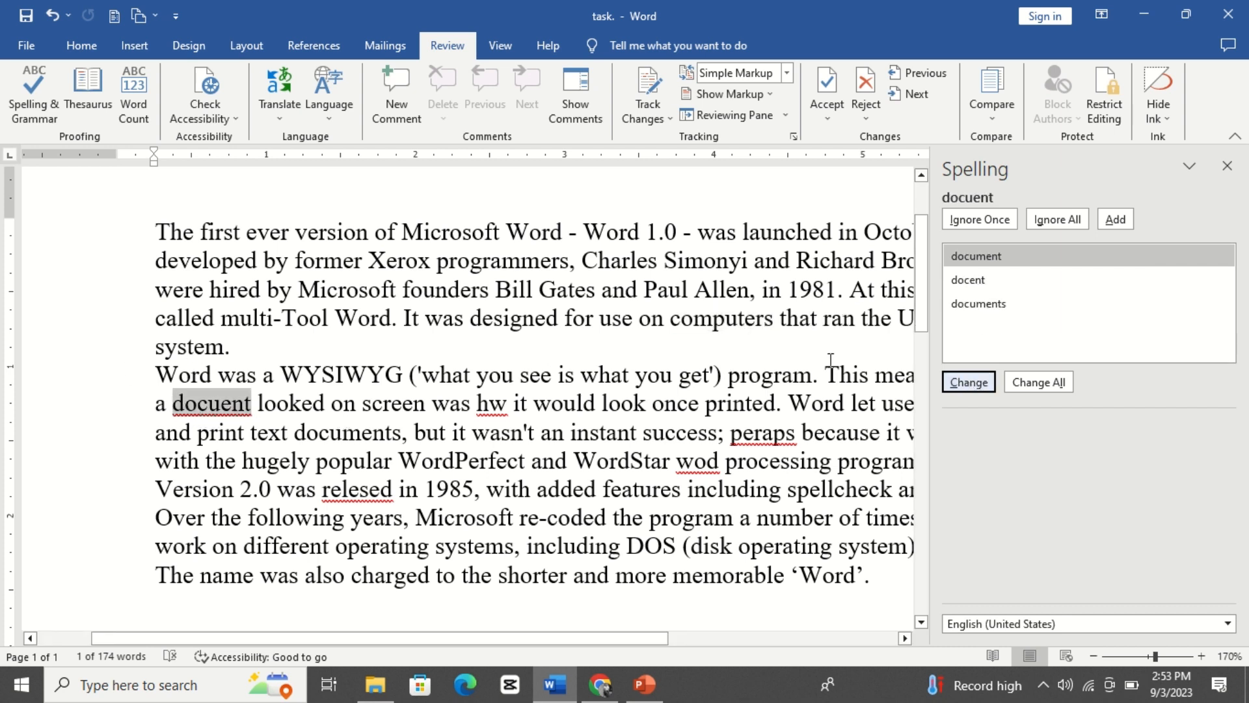
left_click(969, 382)
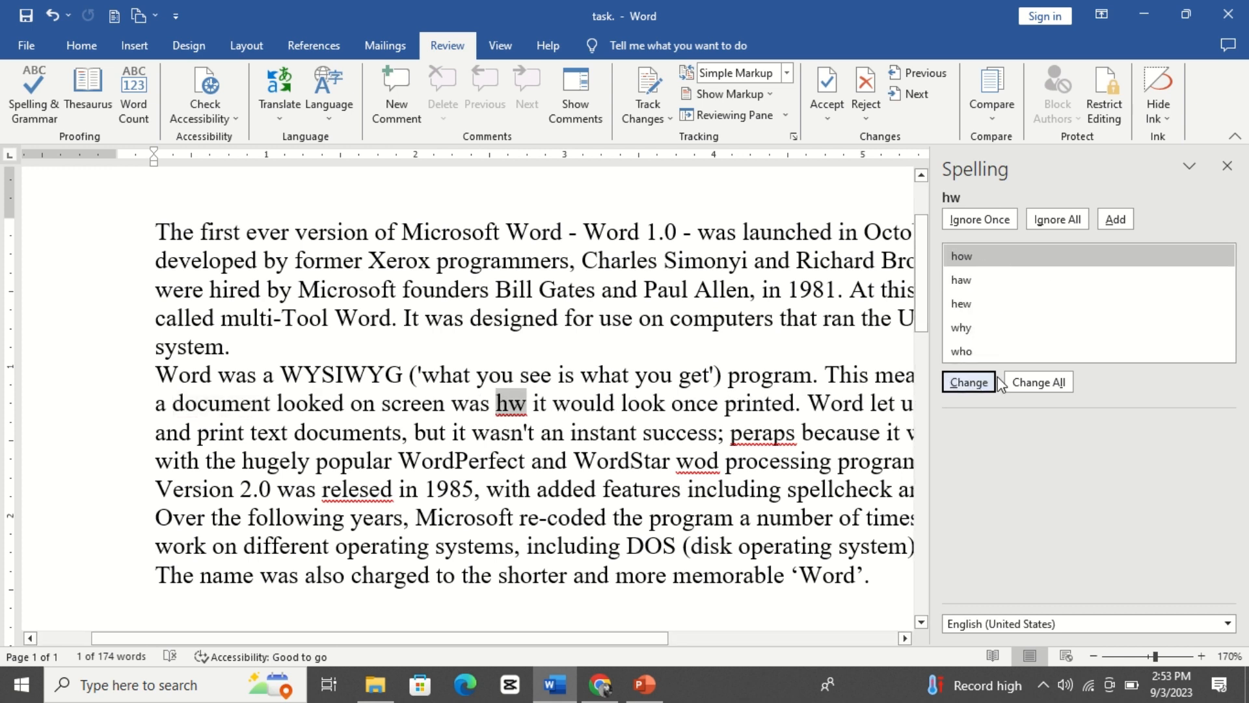
left_click(951, 388)
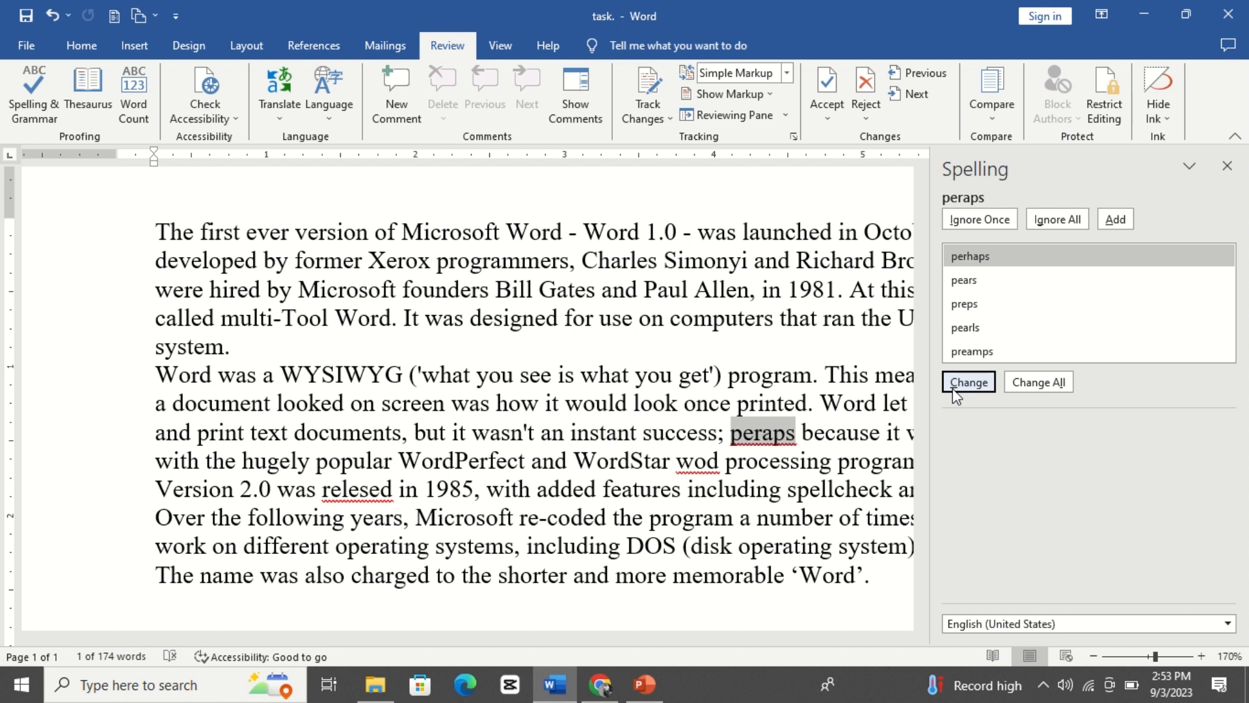
left_click(953, 386)
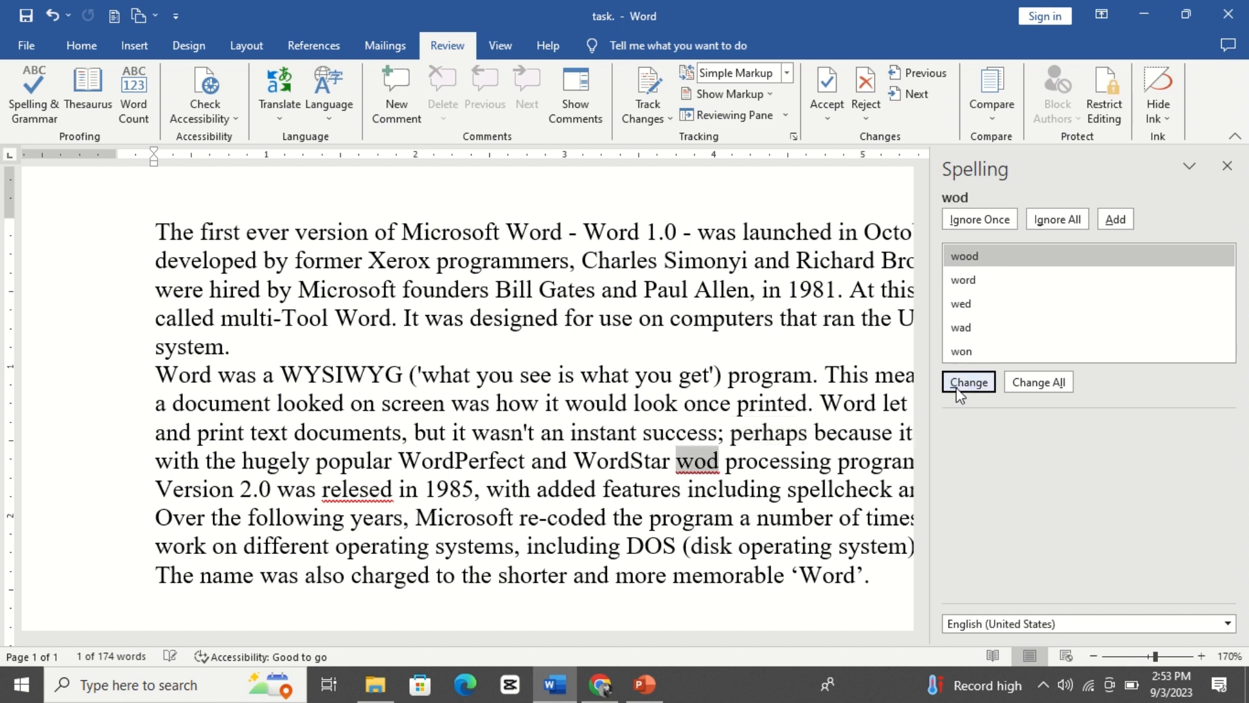
left_click(955, 386)
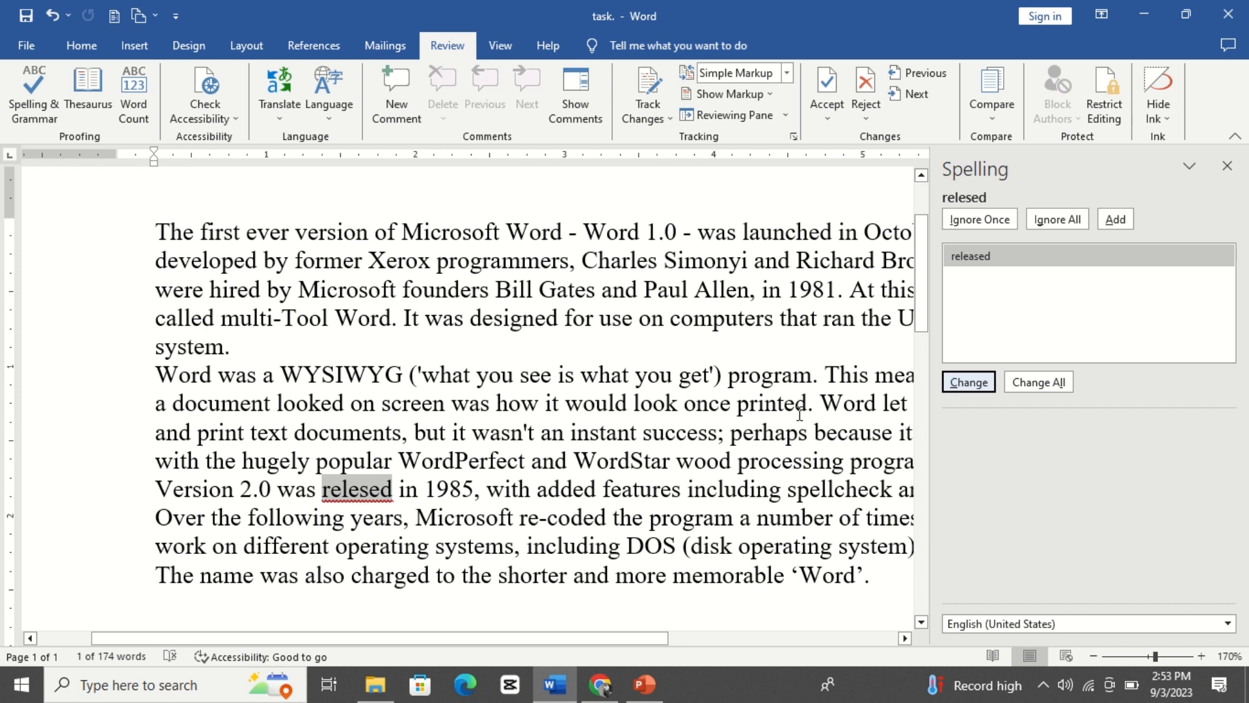
left_click(707, 465)
left_click(706, 466)
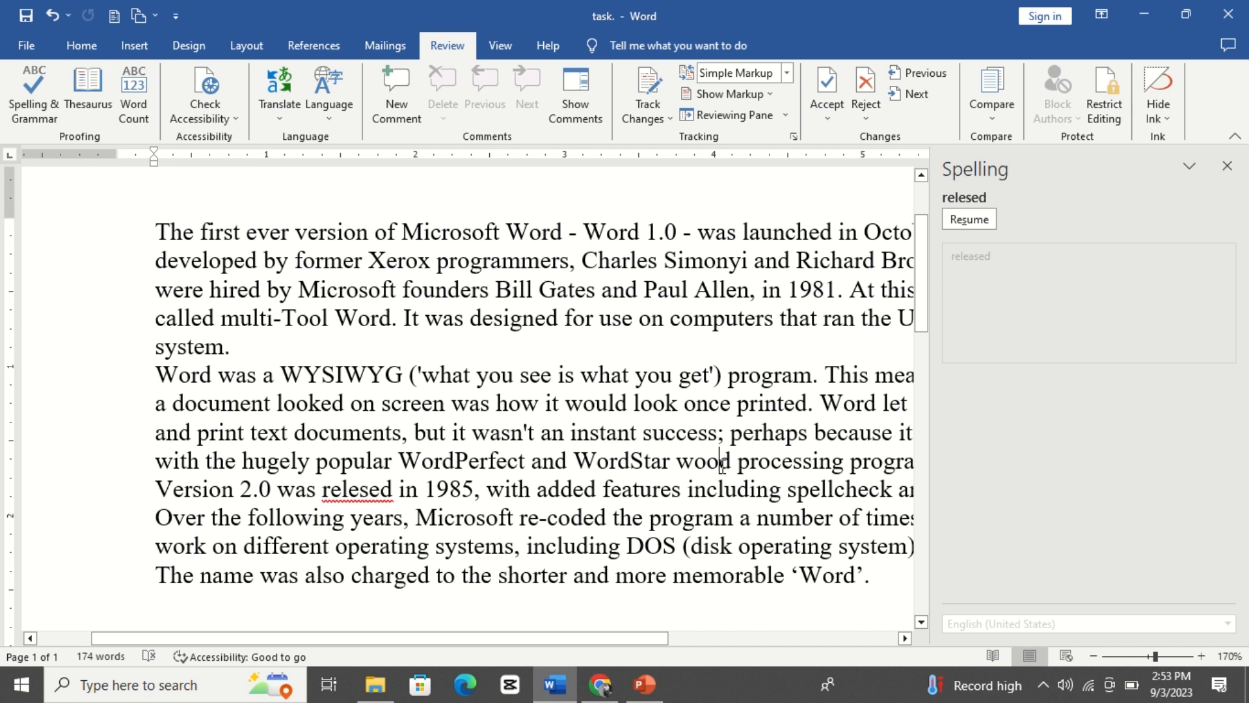
key("Delete")
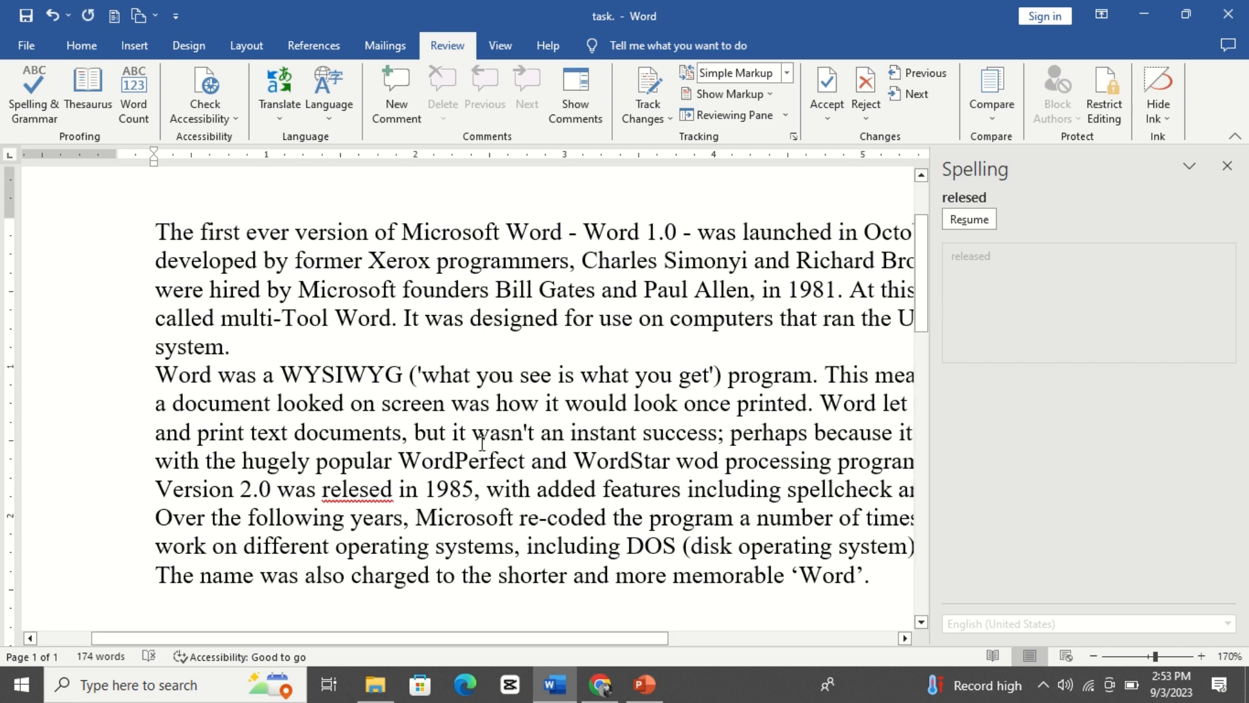
Rerun the spelling and grammar check, changing "wod" to "word" and "relesed" to "released", and finish the check
left_click(474, 434)
left_click(31, 96)
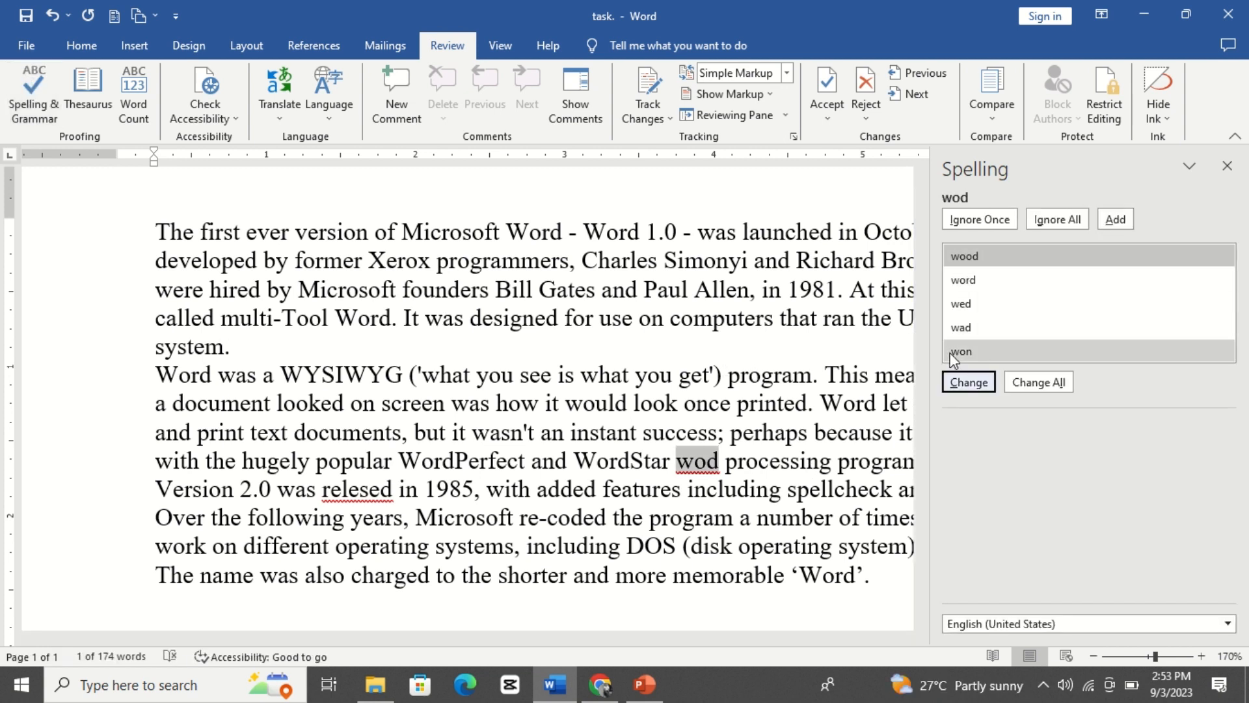
left_click(971, 281)
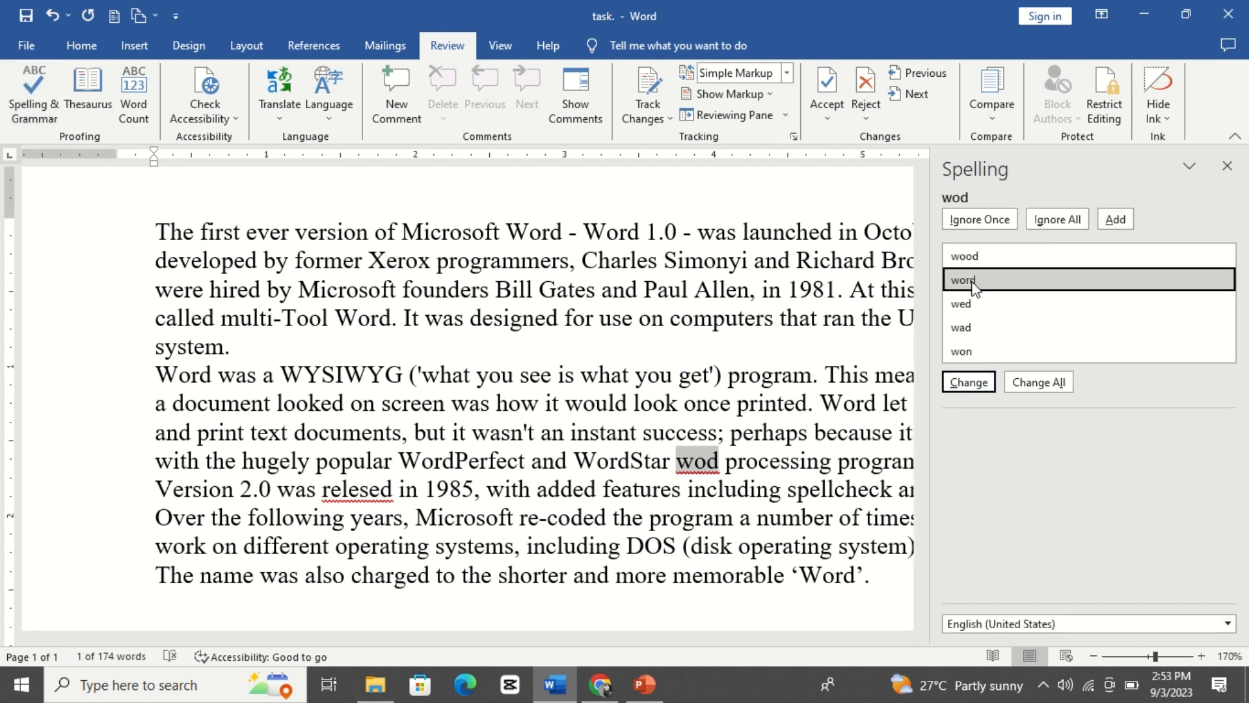
left_click(969, 385)
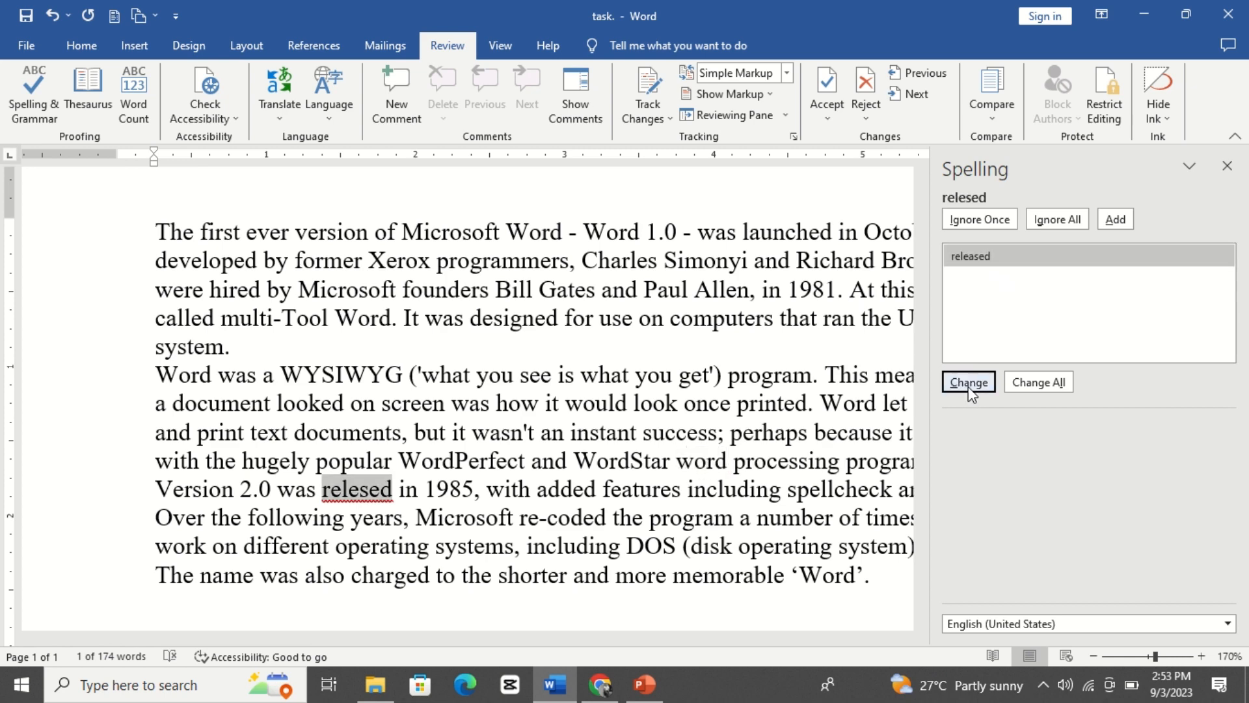
left_click(969, 383)
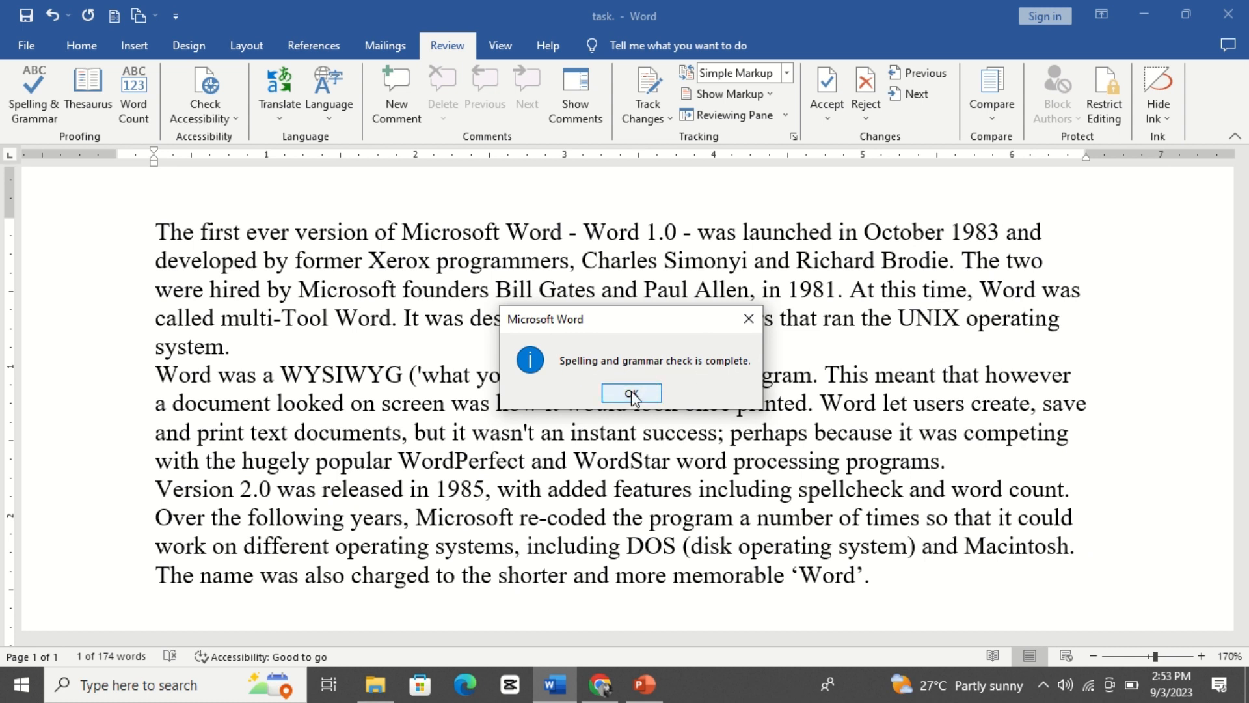
left_click(631, 392)
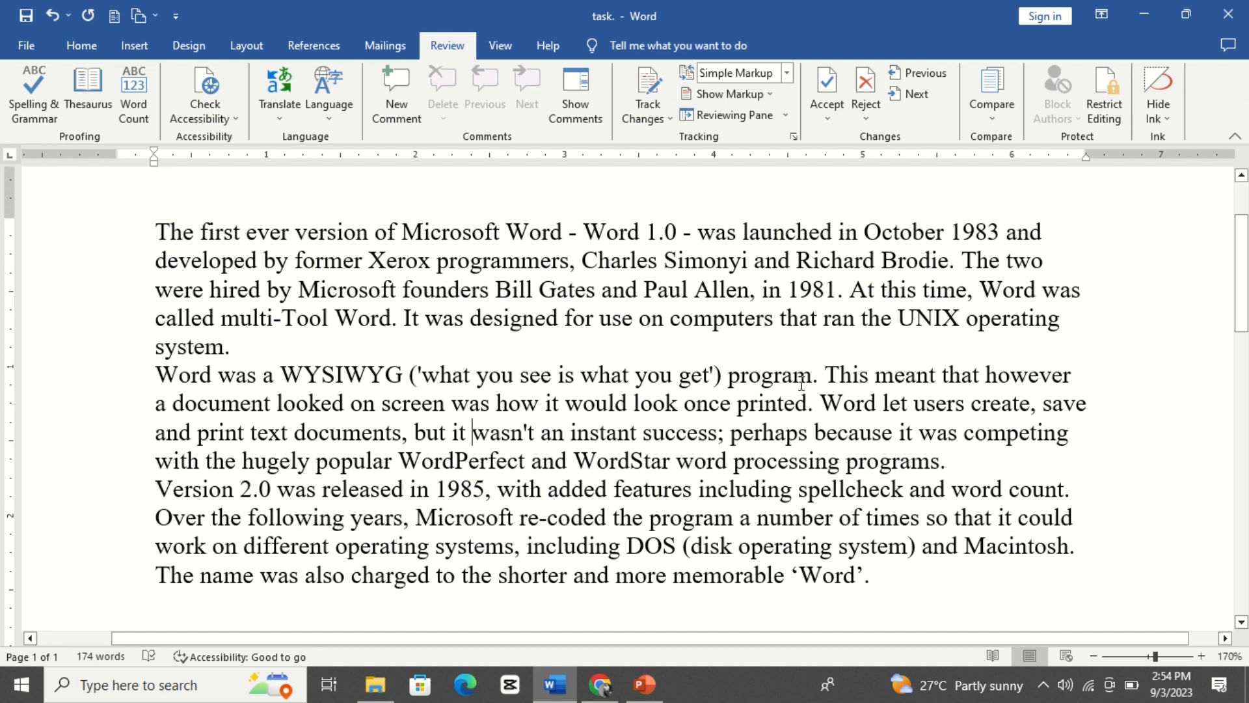
Look up synonyms for "program" in the WYSIWYG sentence with the Thesaurus
left_click_drag(812, 378, 730, 381)
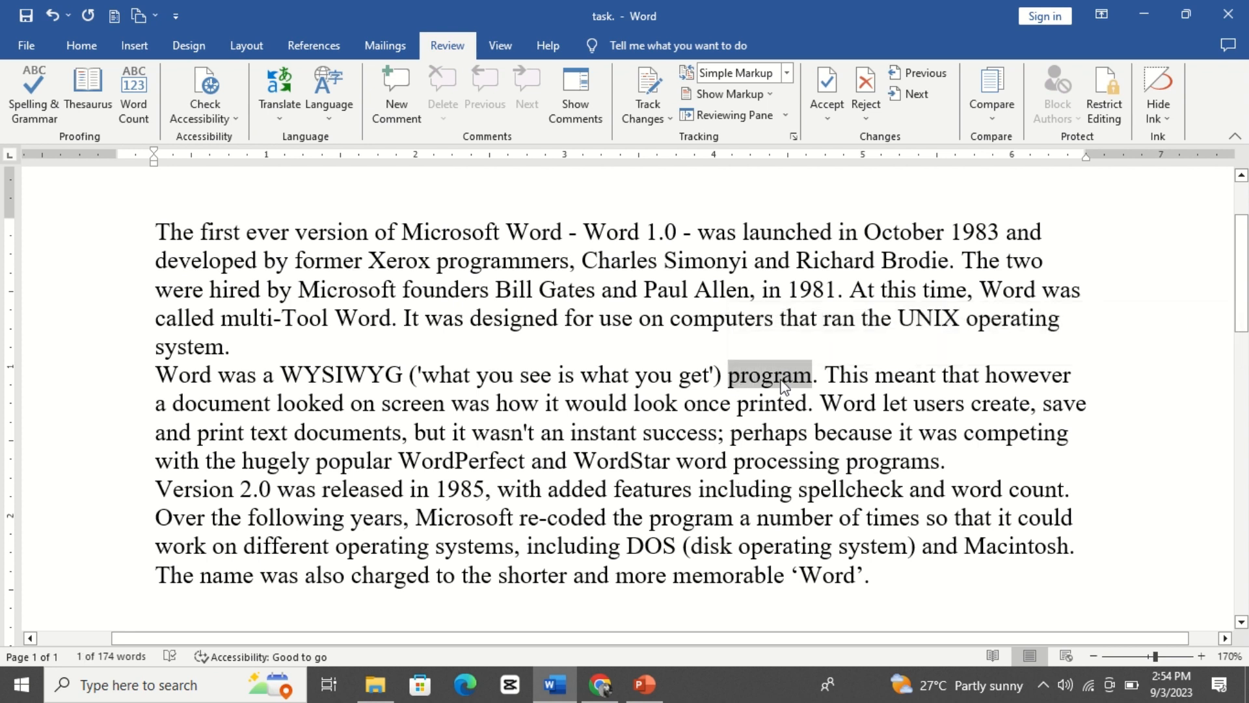
left_click(88, 96)
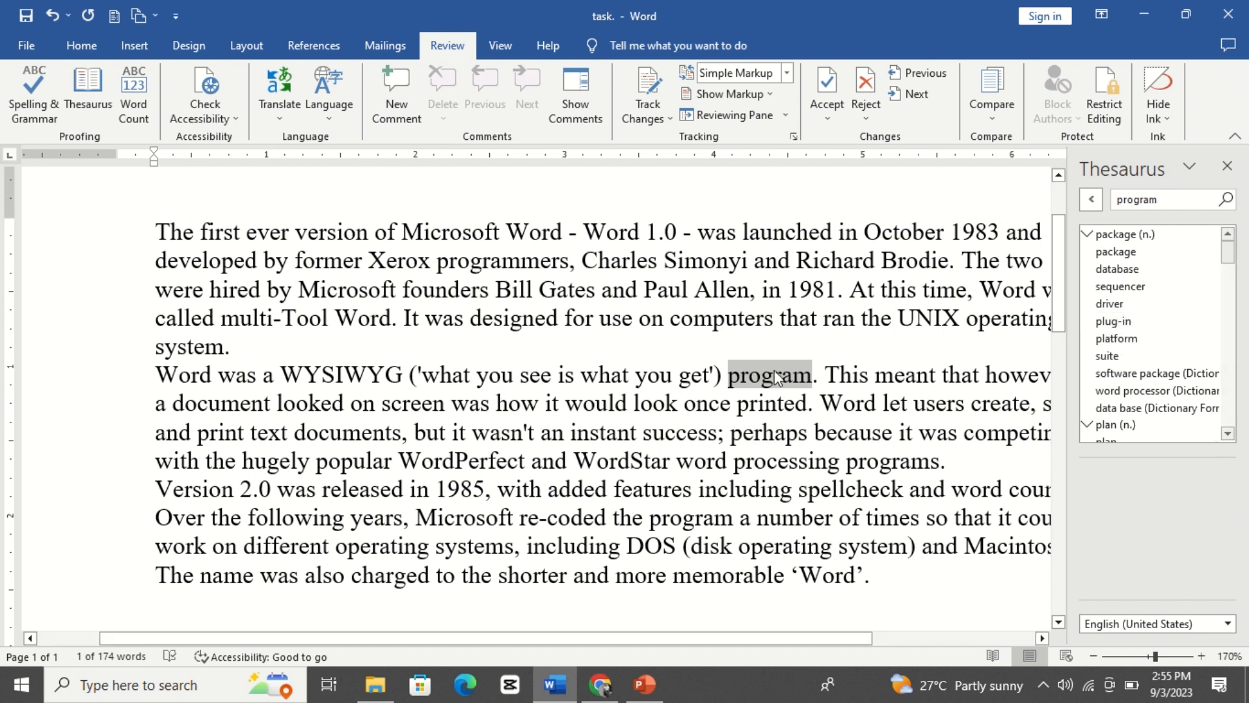
left_click(586, 324)
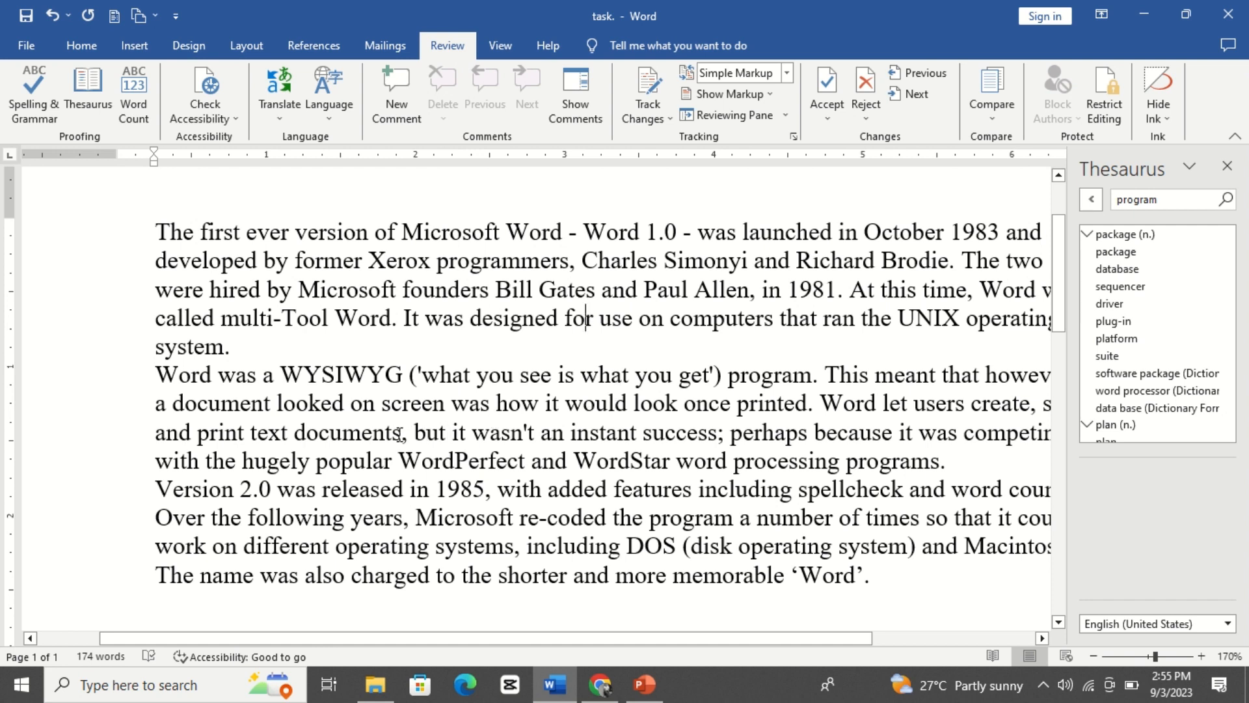
Look up synonyms for "documents" in the second paragraph with the Thesaurus, and close the synonym results
left_click_drag(400, 434, 294, 435)
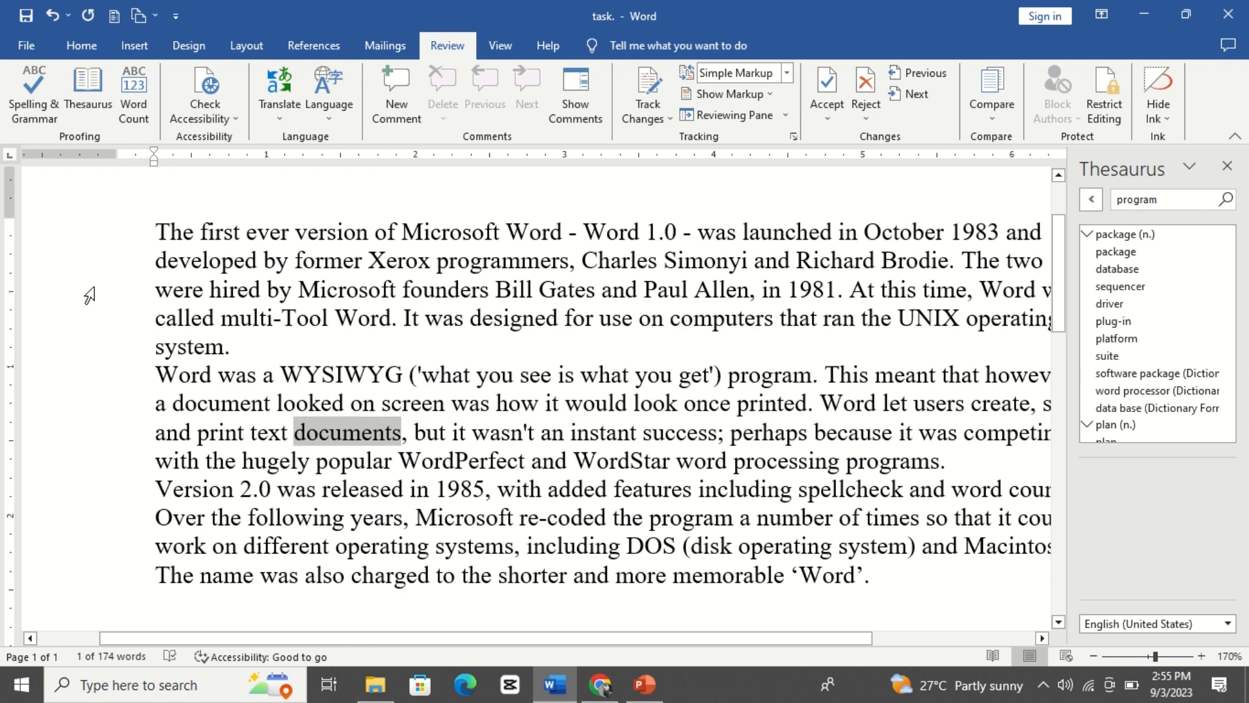
left_click(86, 86)
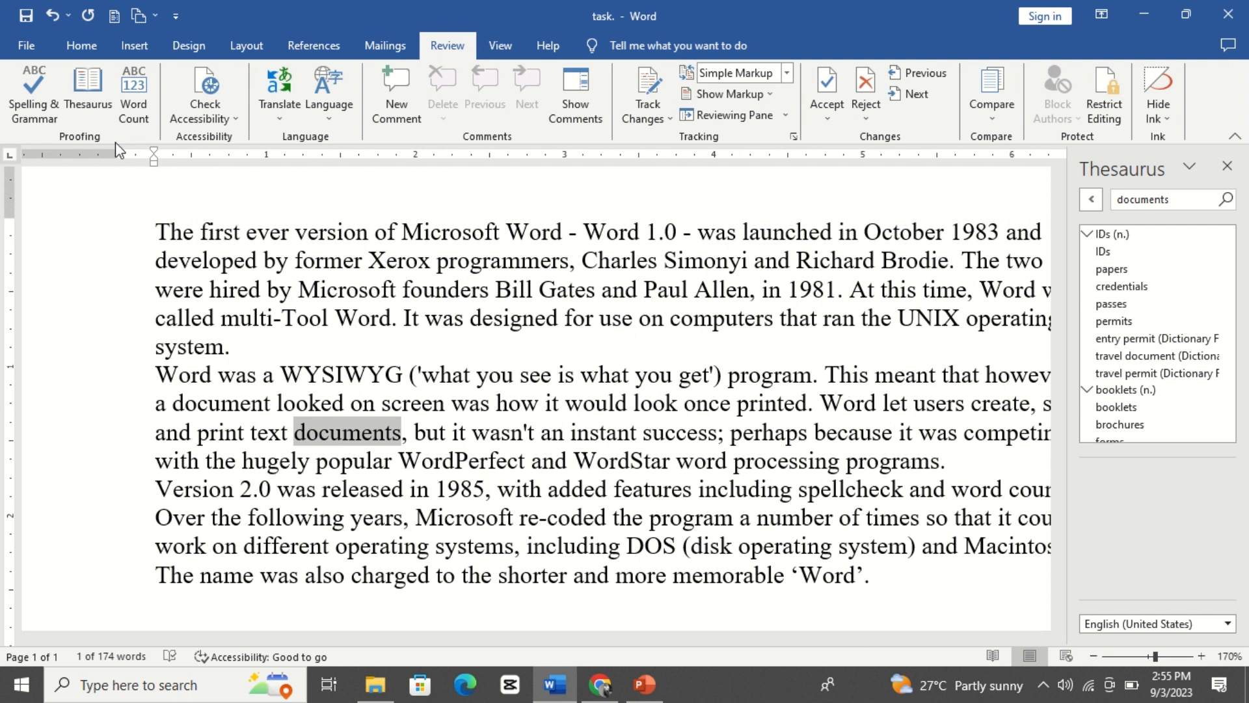
left_click(391, 400)
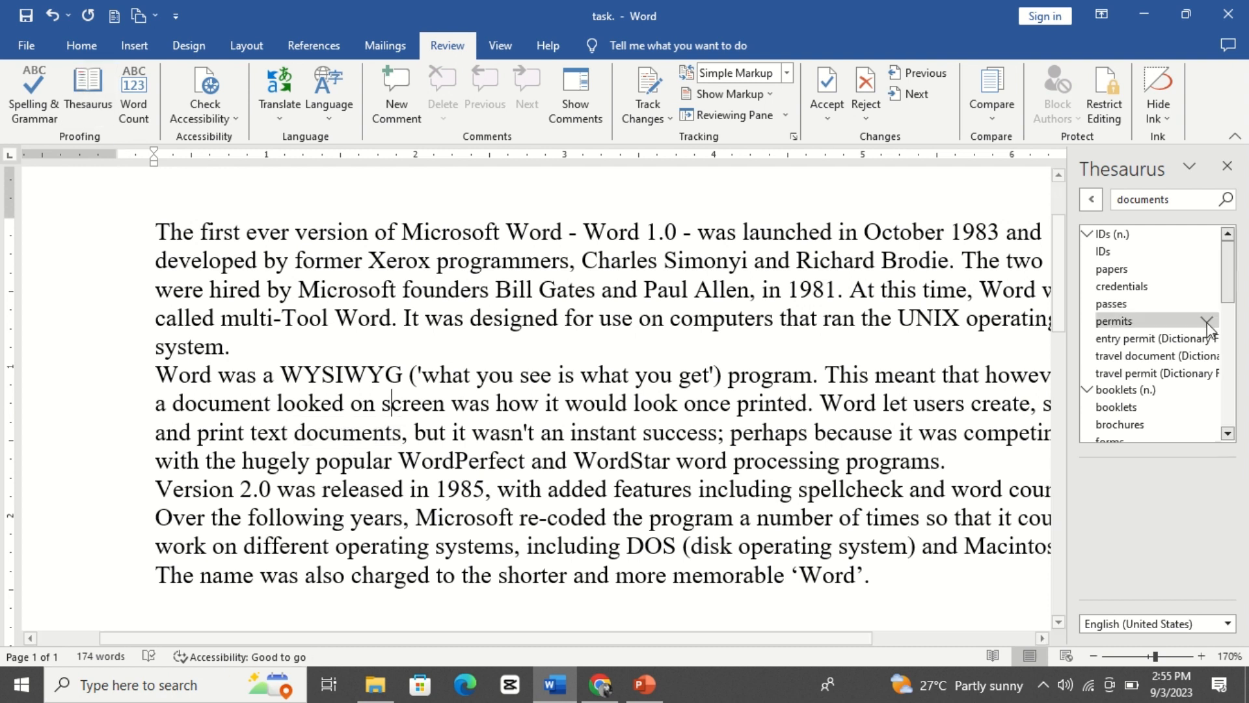
left_click(1227, 166)
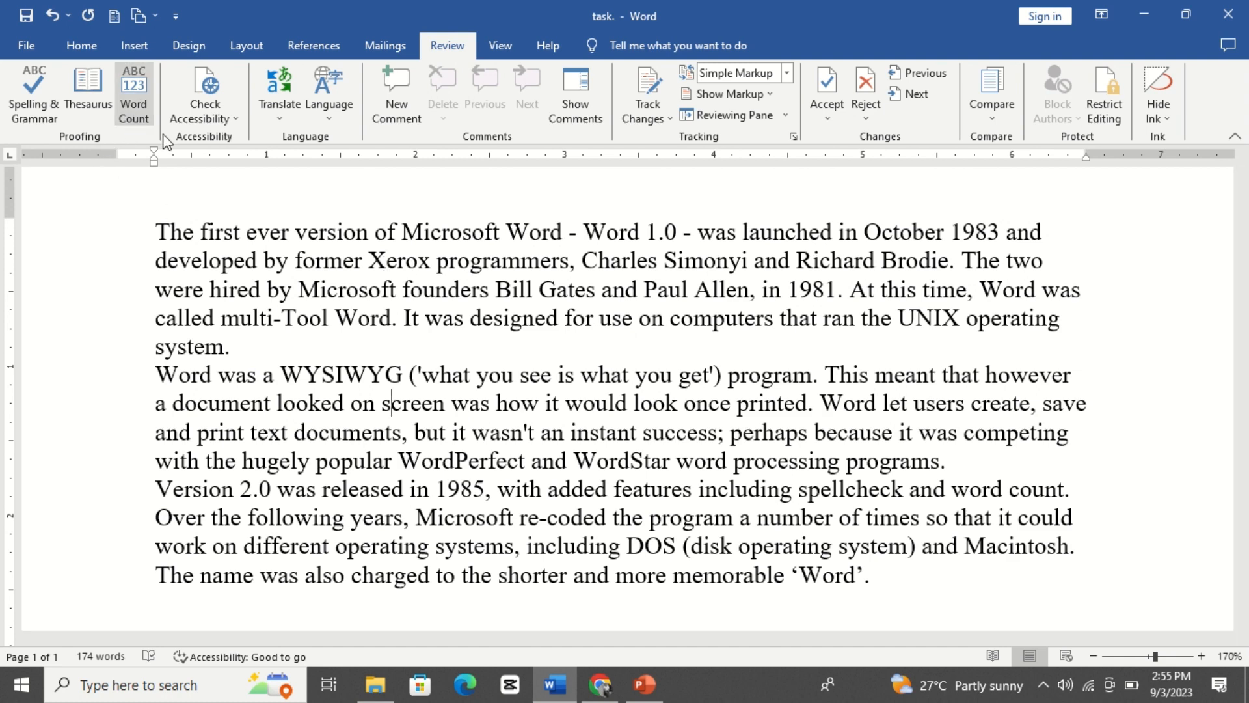
Display the Word Count statistics for the whole document
left_click(135, 104)
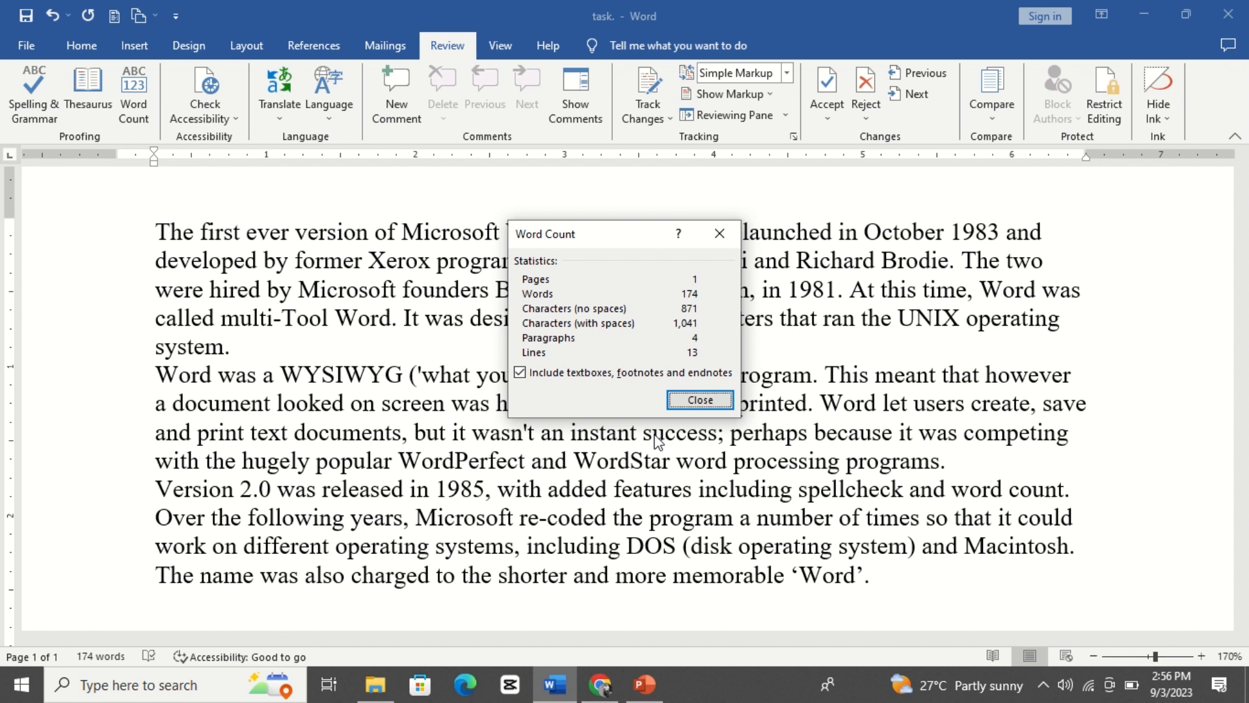
Close the word count statistics and view the accessibility checking options
left_click(713, 404)
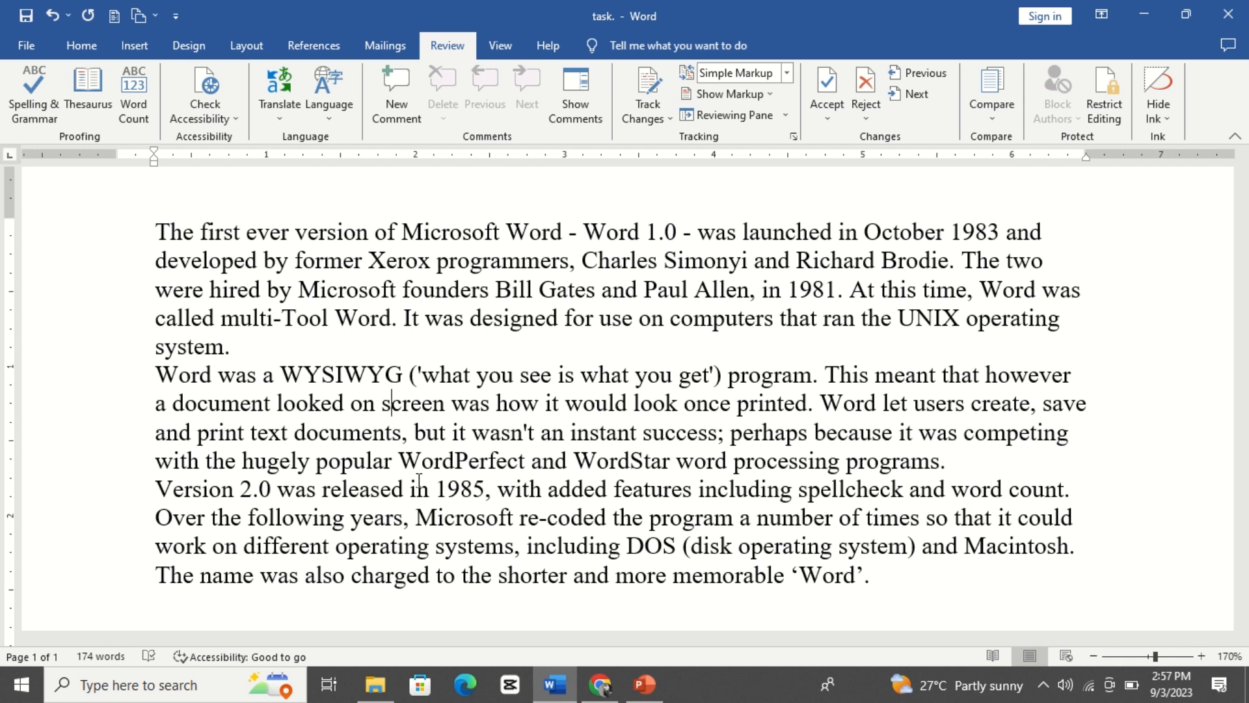
left_click(212, 99)
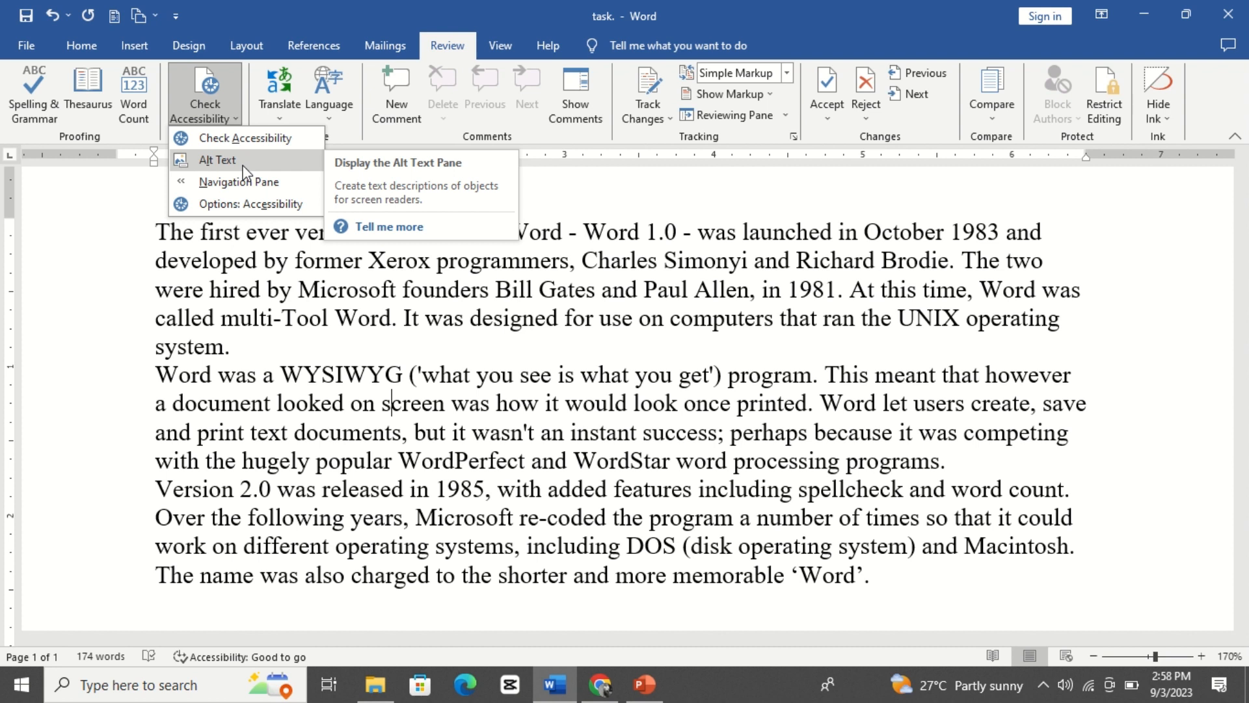
left_click(646, 338)
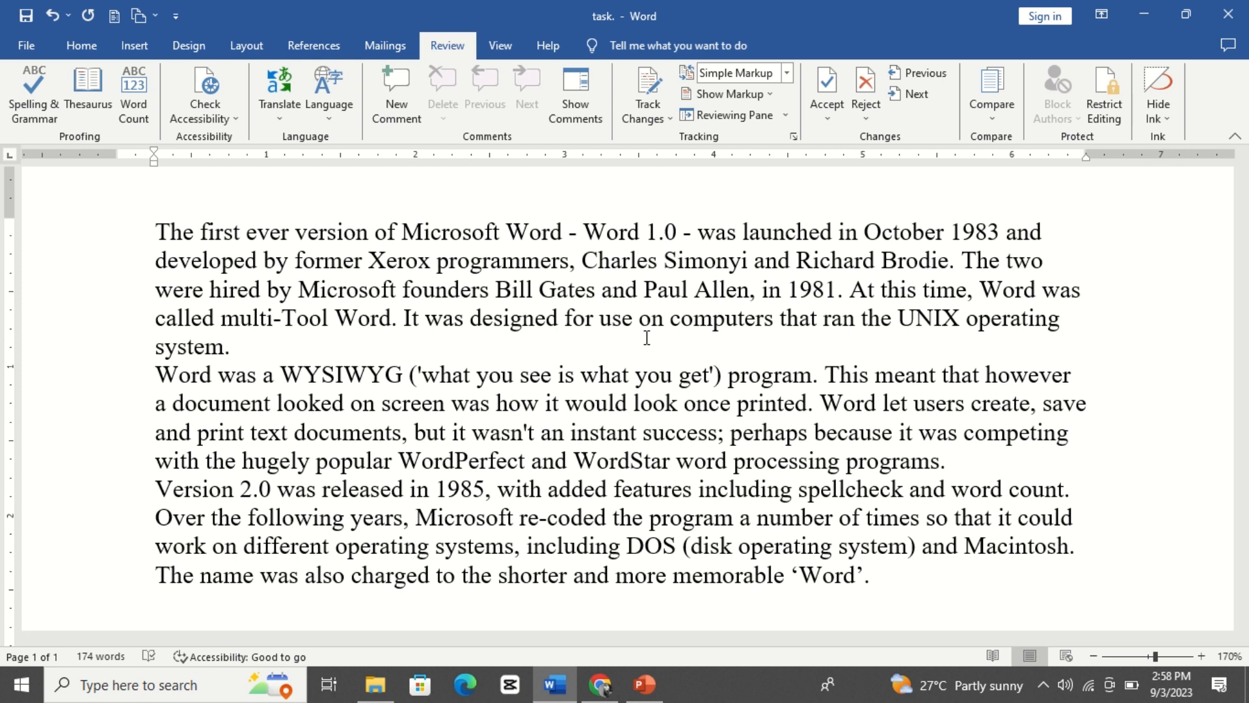
left_click(348, 341)
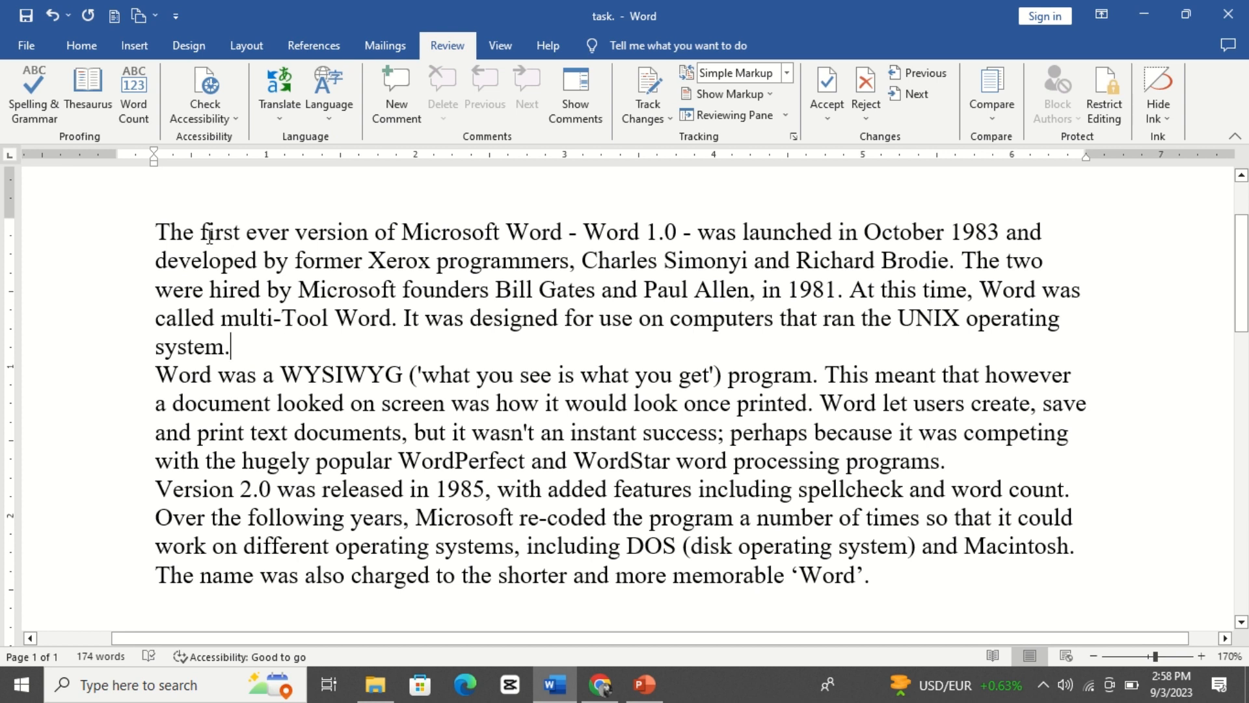
Select the whole text and view the available translation options
left_click_drag(160, 231, 372, 233)
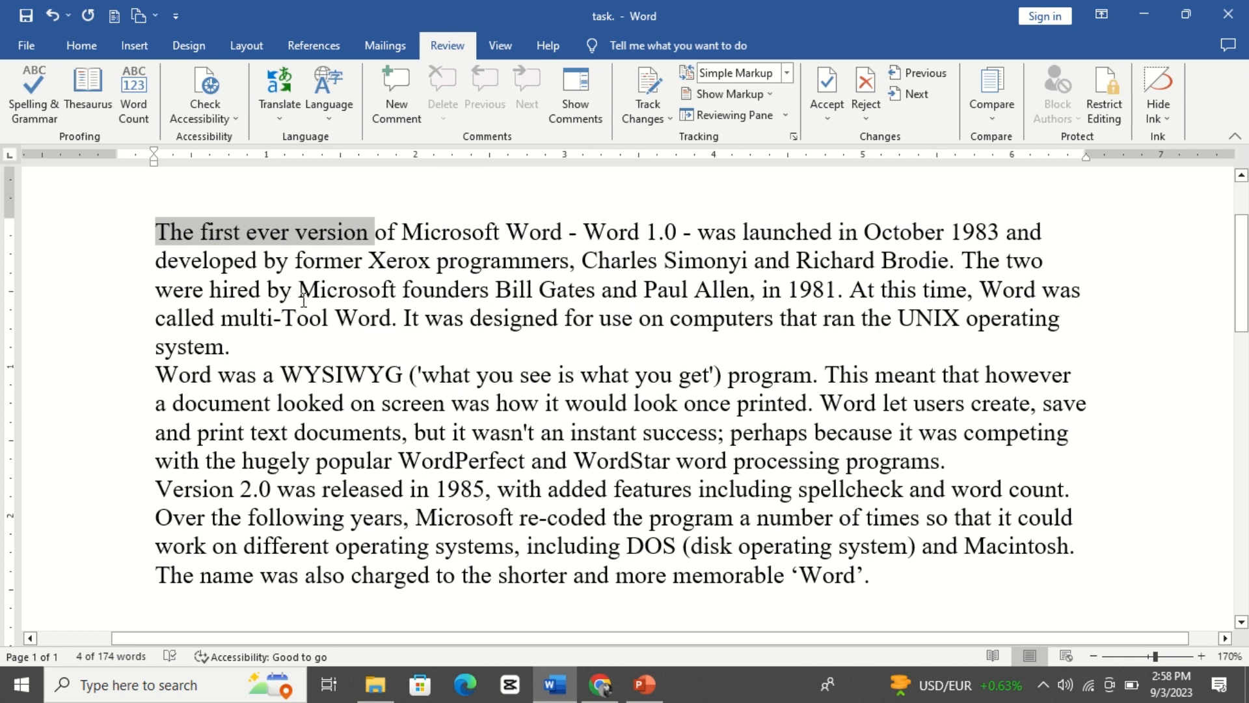
left_click(393, 404)
key("ctrl+a")
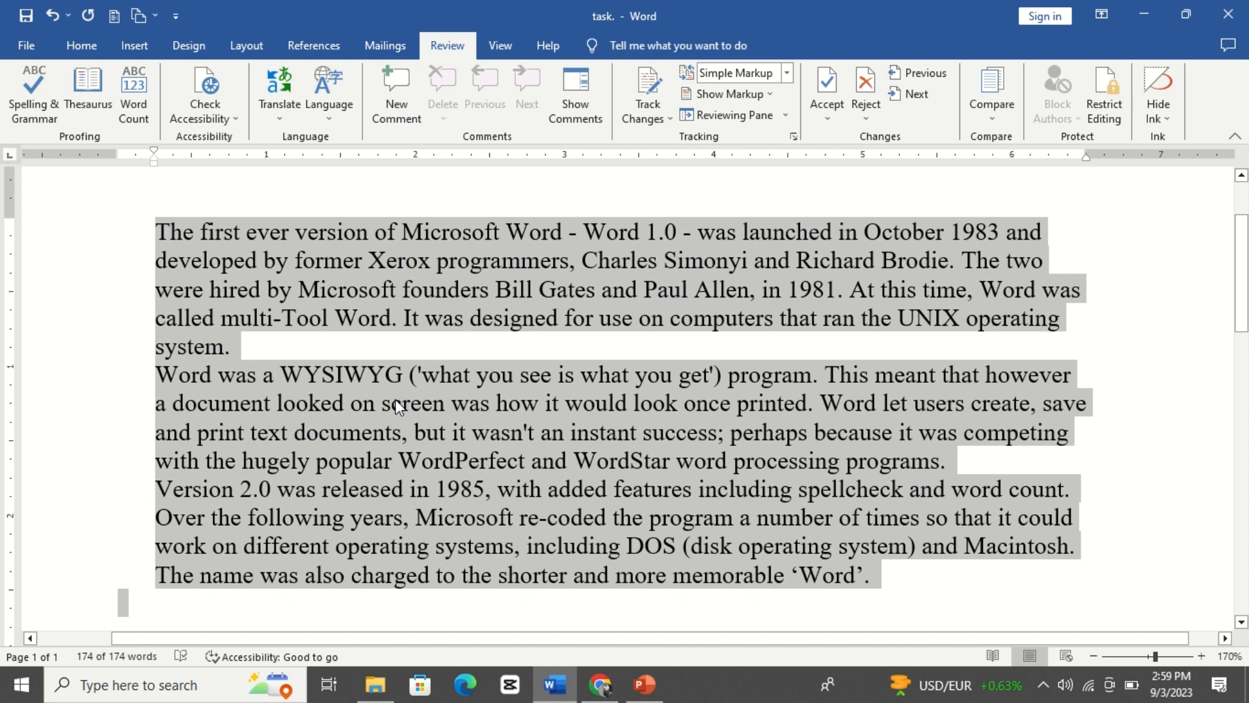
left_click(274, 85)
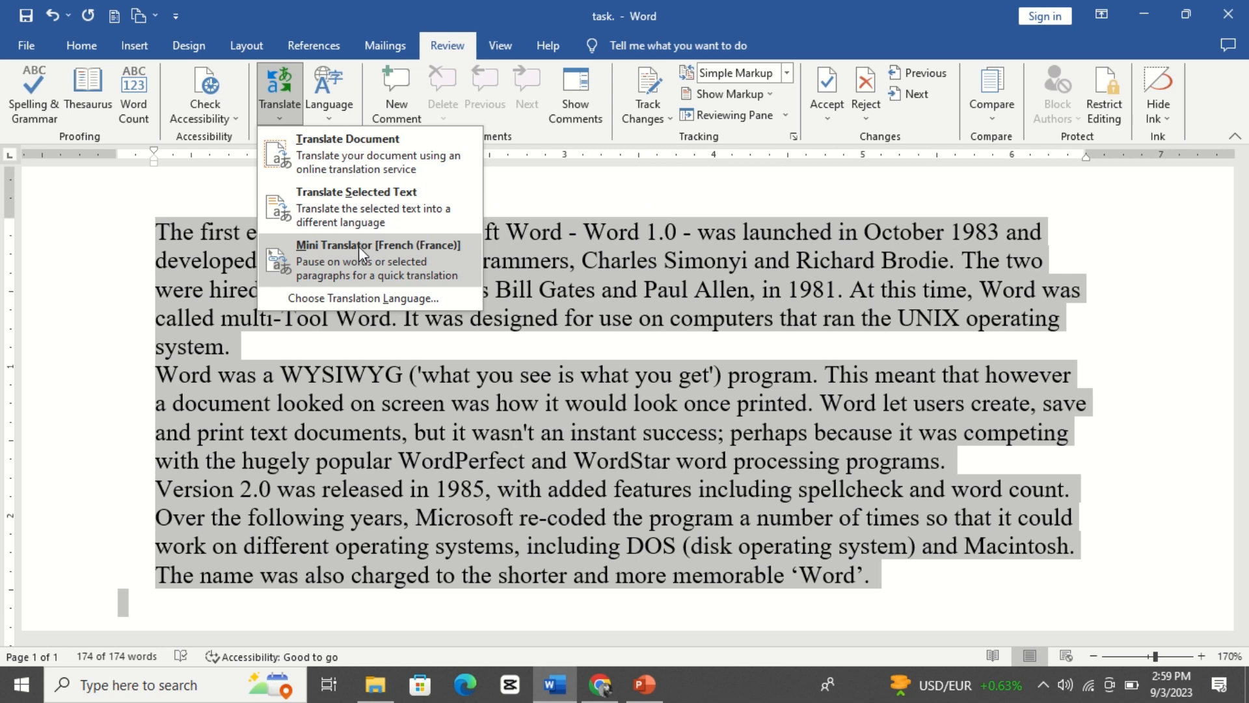
left_click(541, 184)
left_click(492, 250)
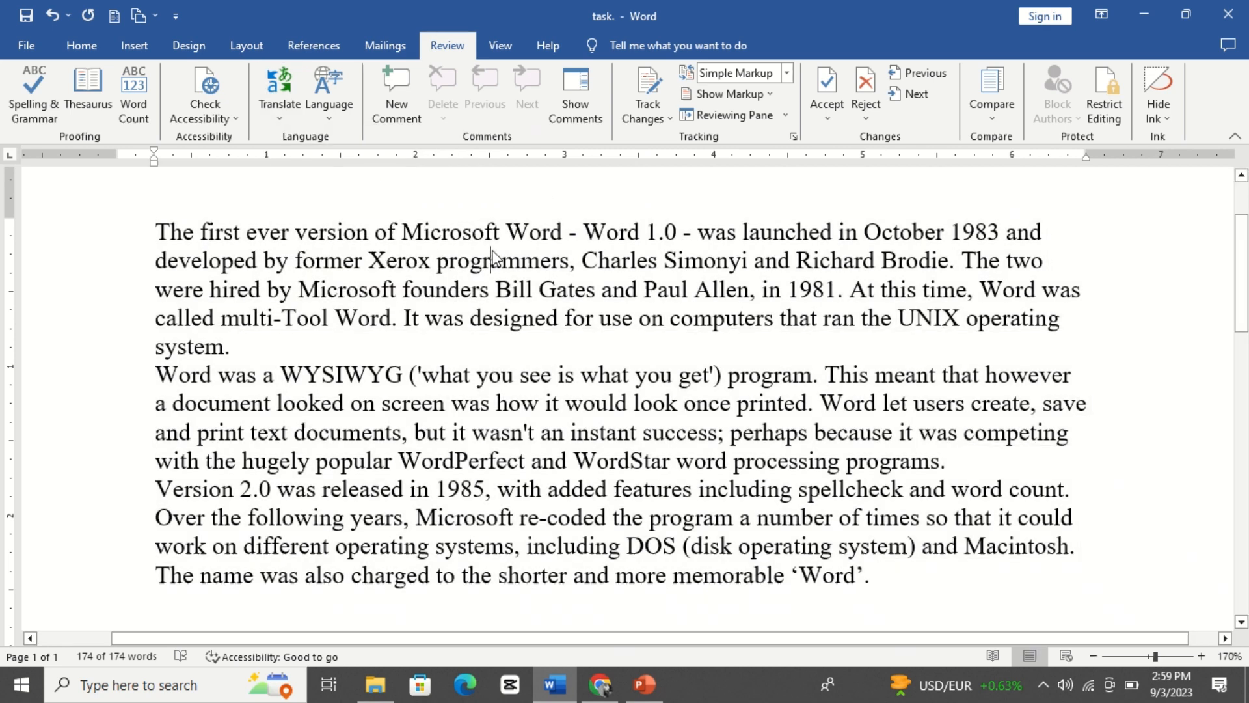
Translate the whole document from English (United States) to German (Germany), with German (Germany) as the Mini Translator language too
left_click(267, 97)
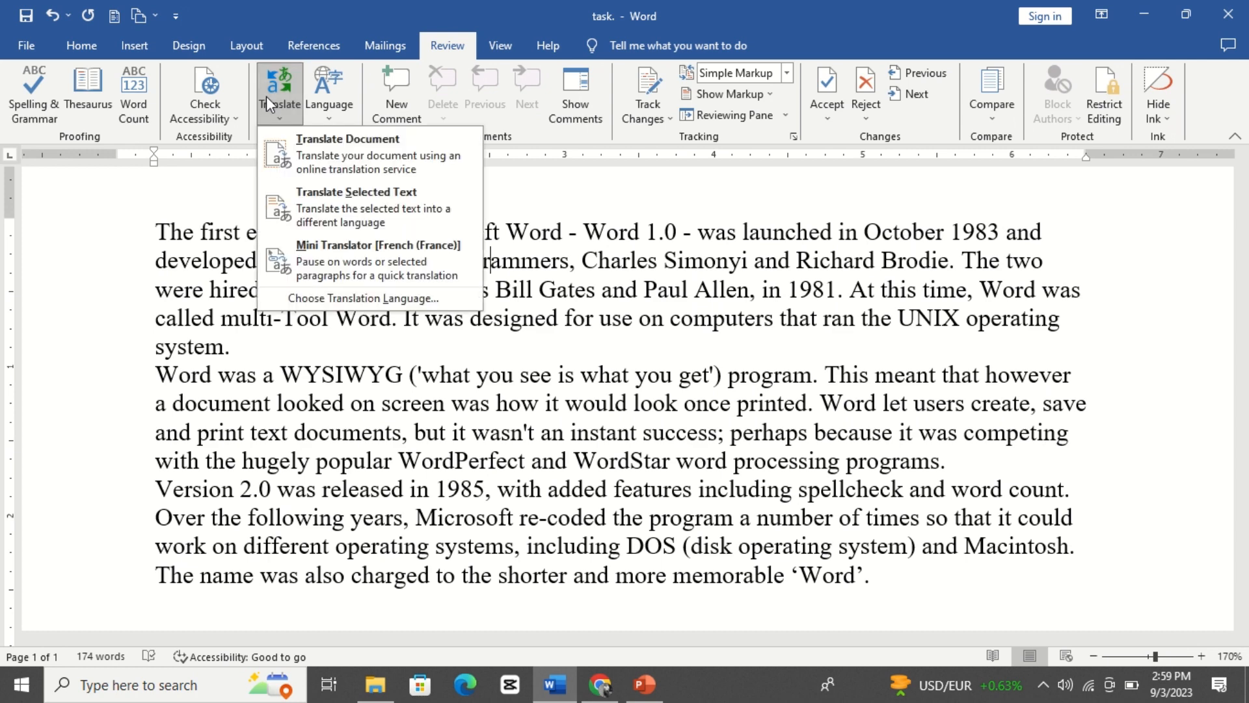
left_click(353, 164)
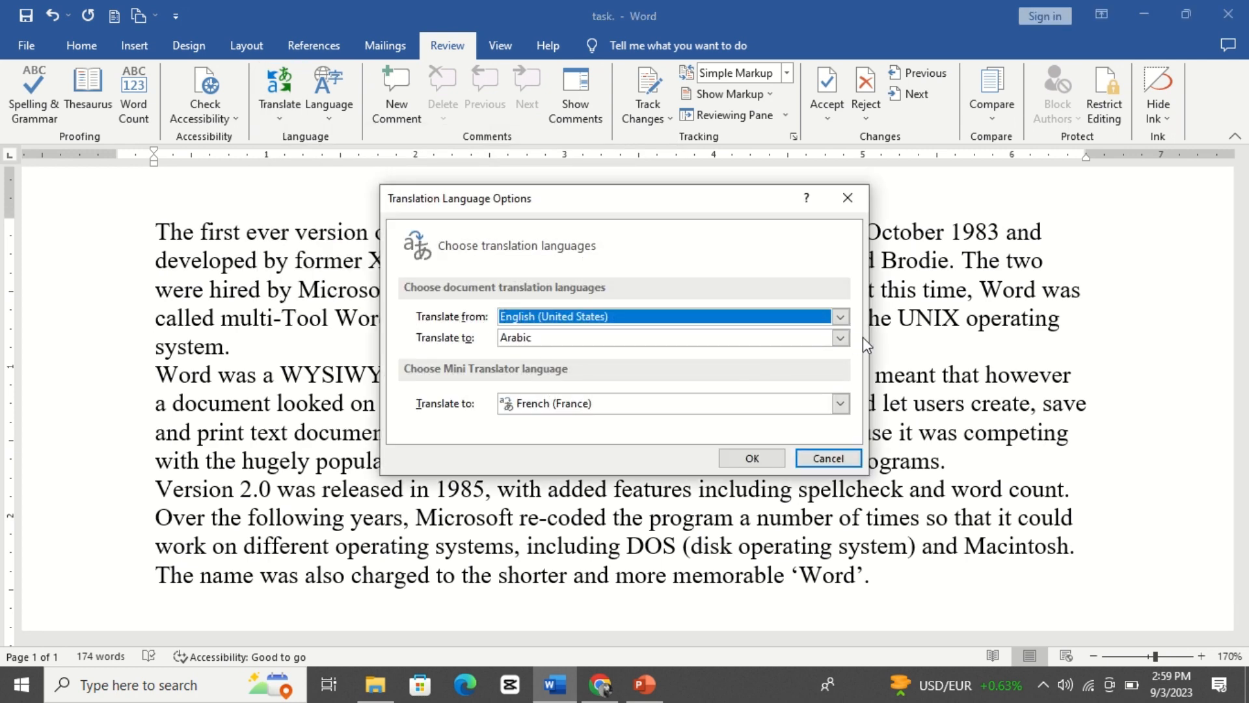
left_click(840, 338)
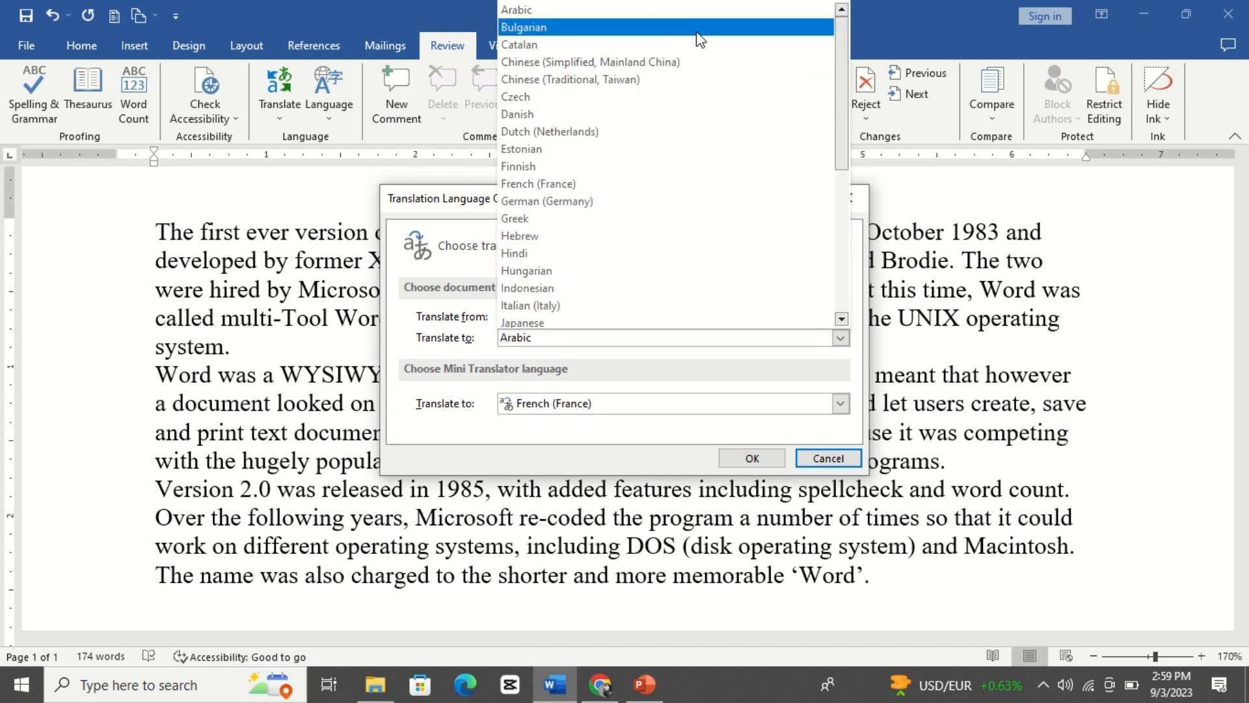
left_click(695, 207)
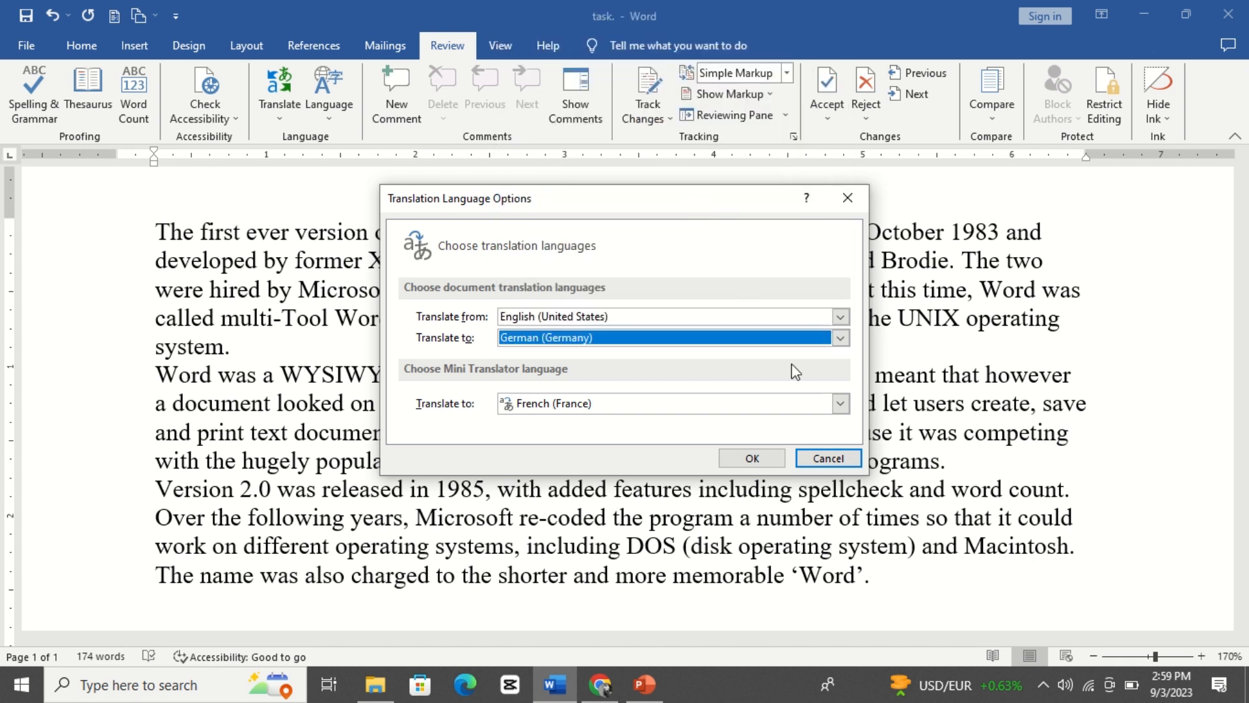
left_click(832, 409)
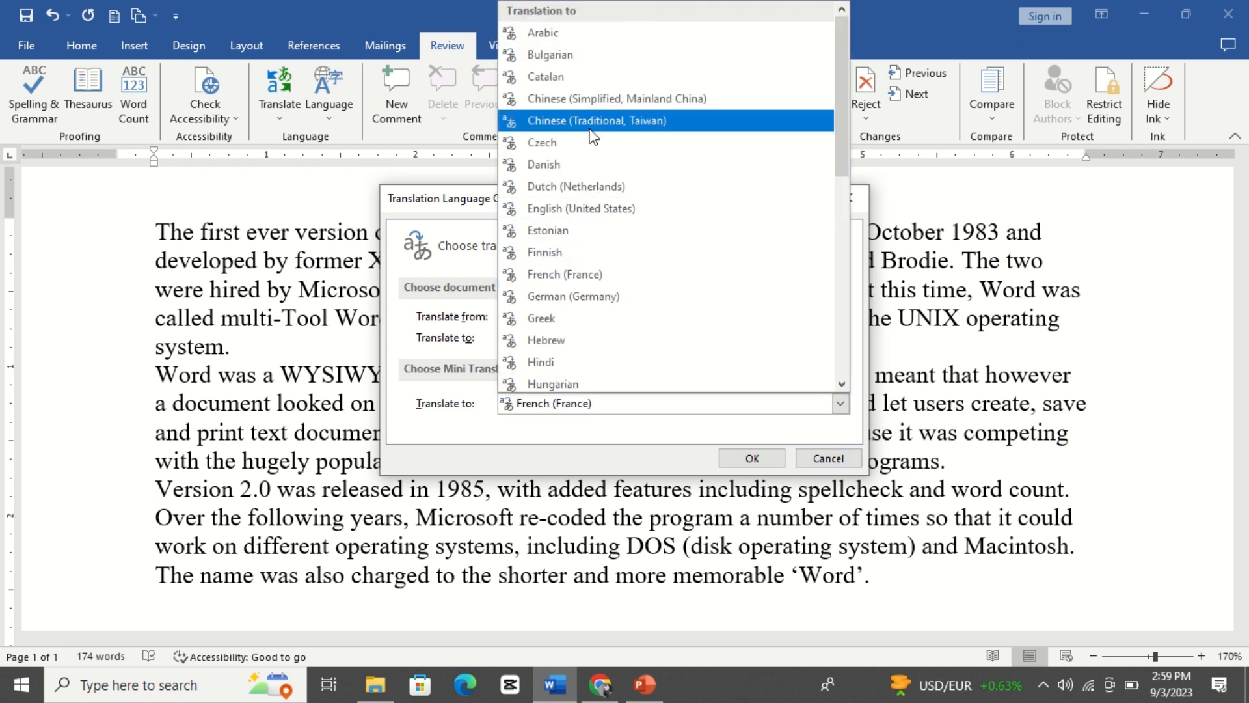
left_click(590, 304)
left_click(751, 458)
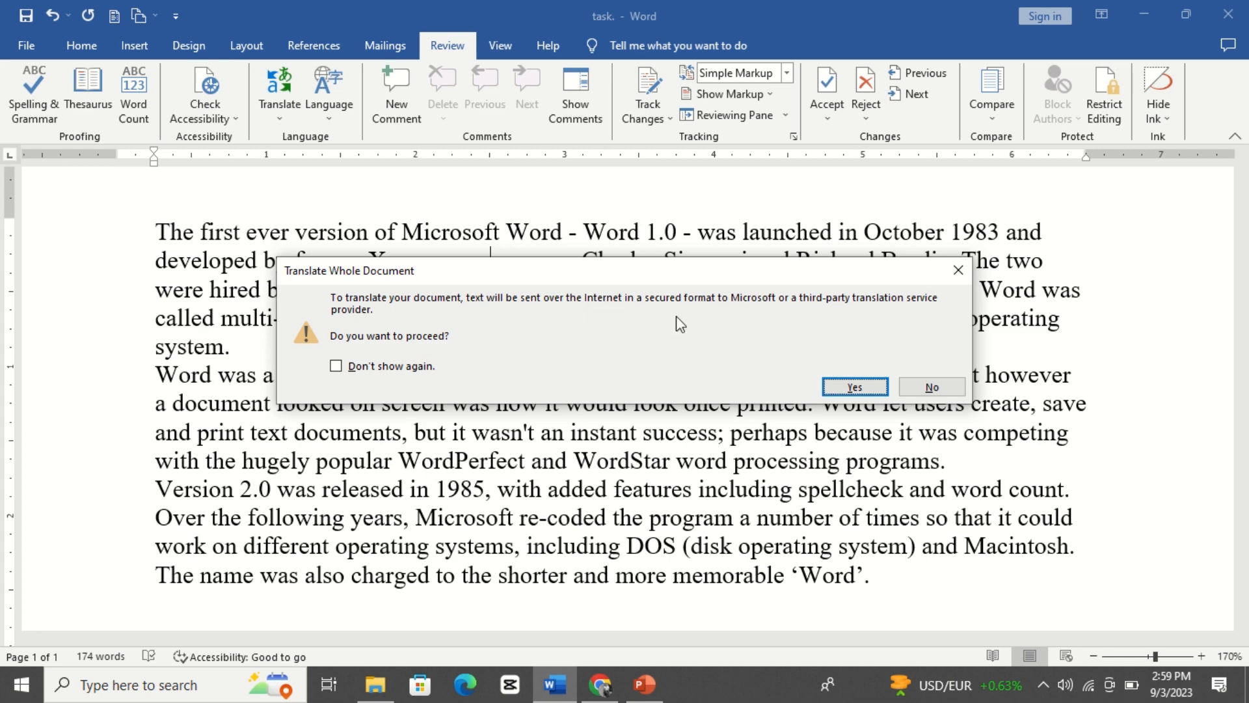
left_click(863, 389)
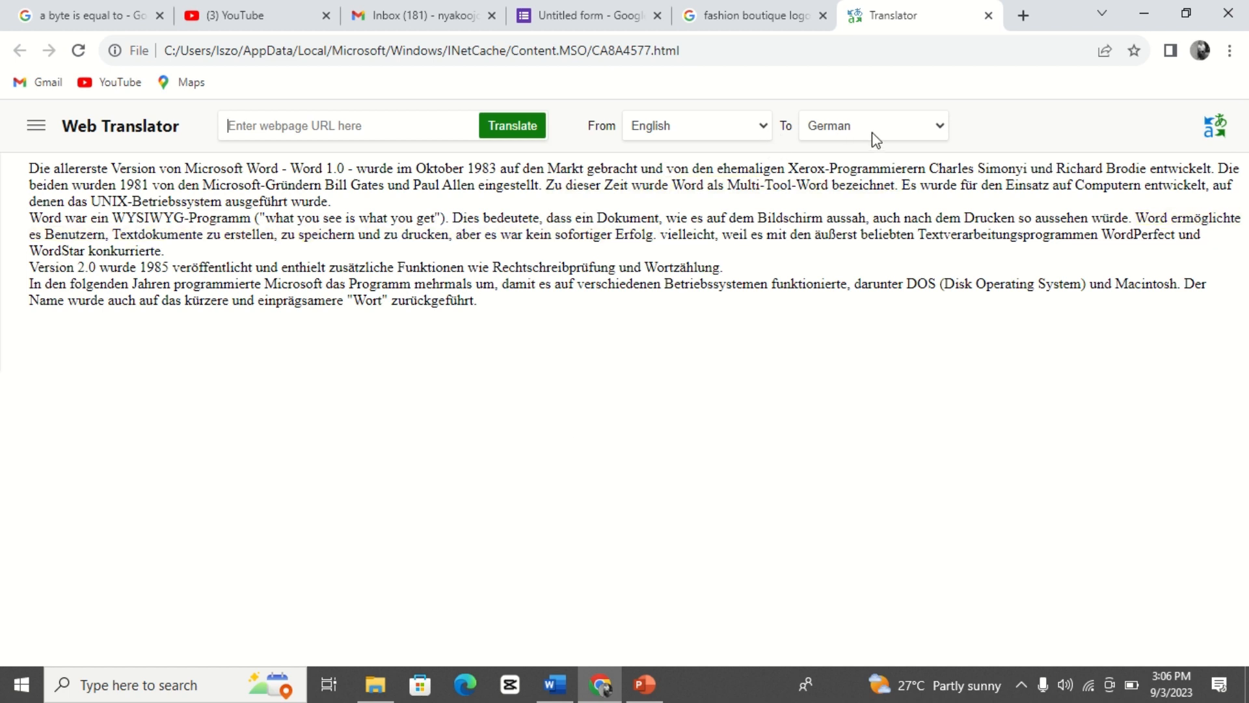
Browse the target languages offered for the translated text in Web Translator
left_click(942, 127)
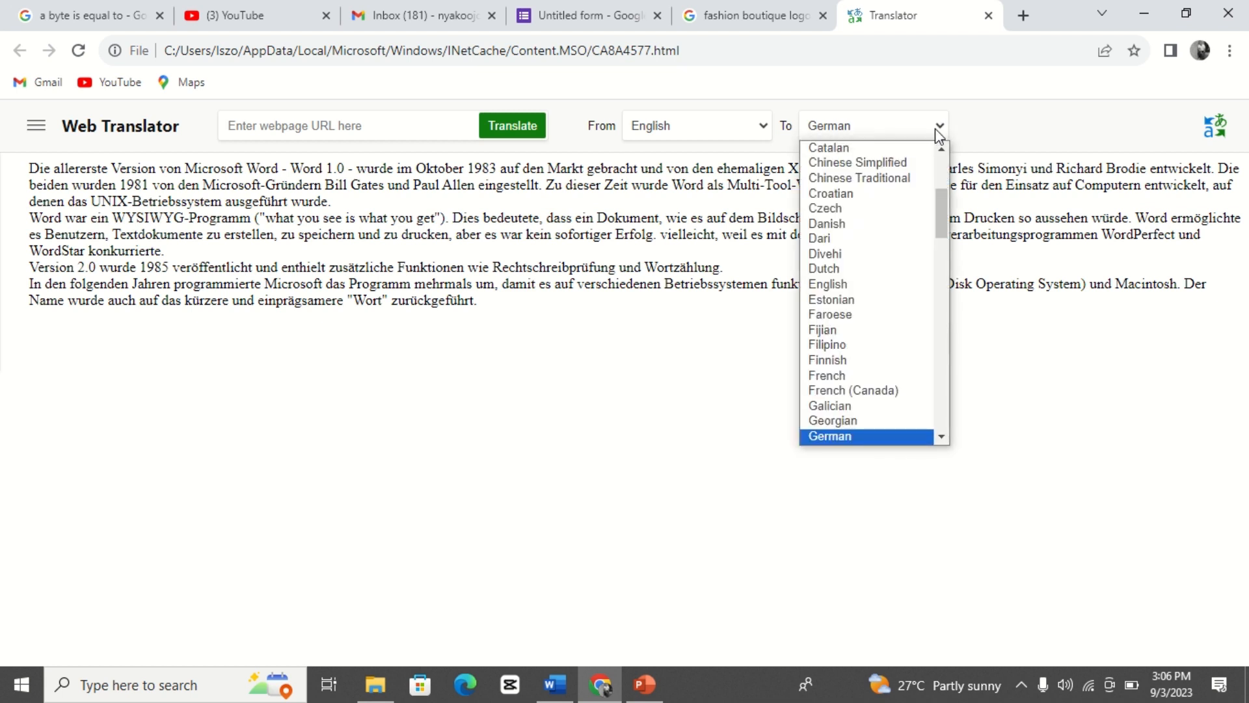
scroll(889, 326, "down", 3)
left_click(889, 400)
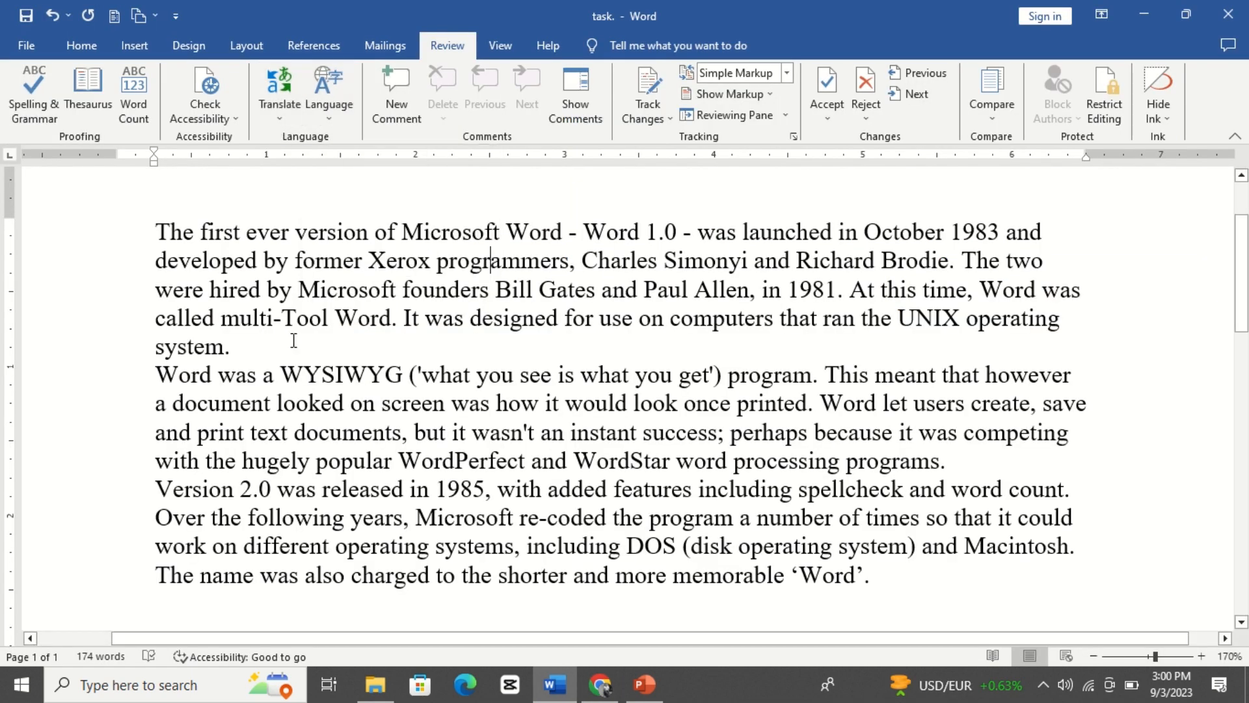
Return to the Word document and view the language options for proofing and preferences
left_click(324, 122)
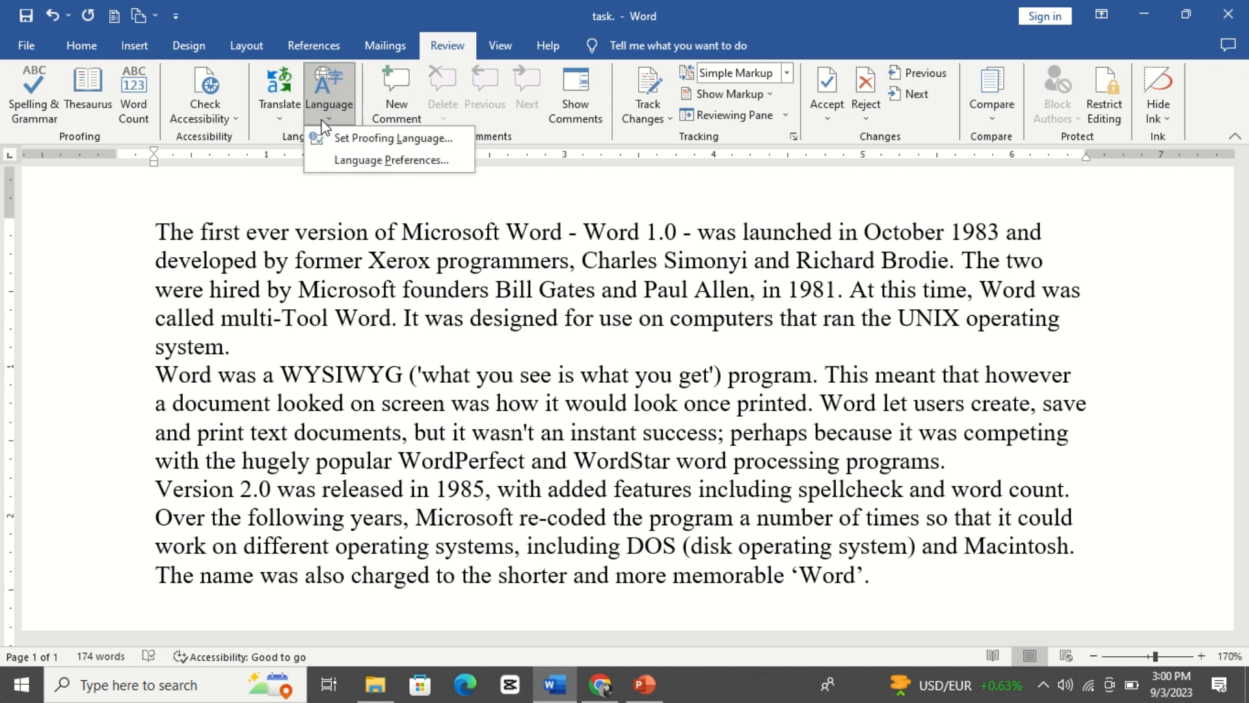
left_click(346, 379)
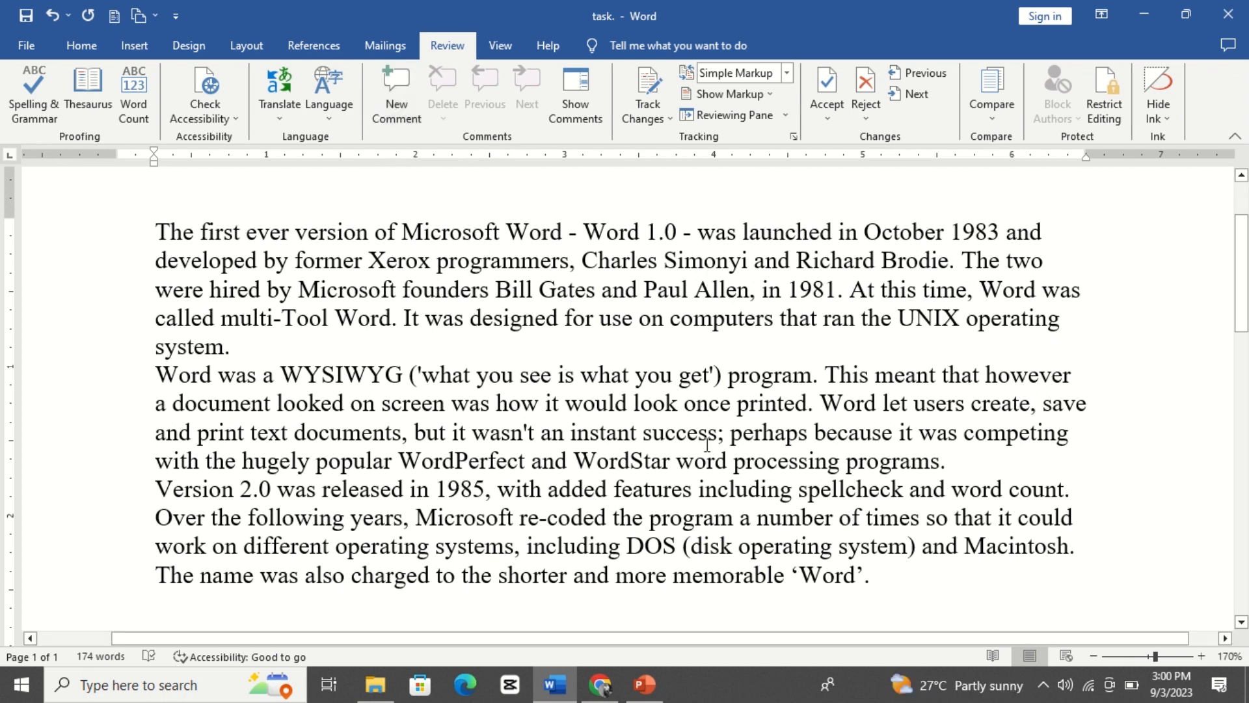
Add the comment "Nice to use" to "Microsoft Word" in the first sentence
left_click(522, 234)
left_click_drag(563, 231, 417, 222)
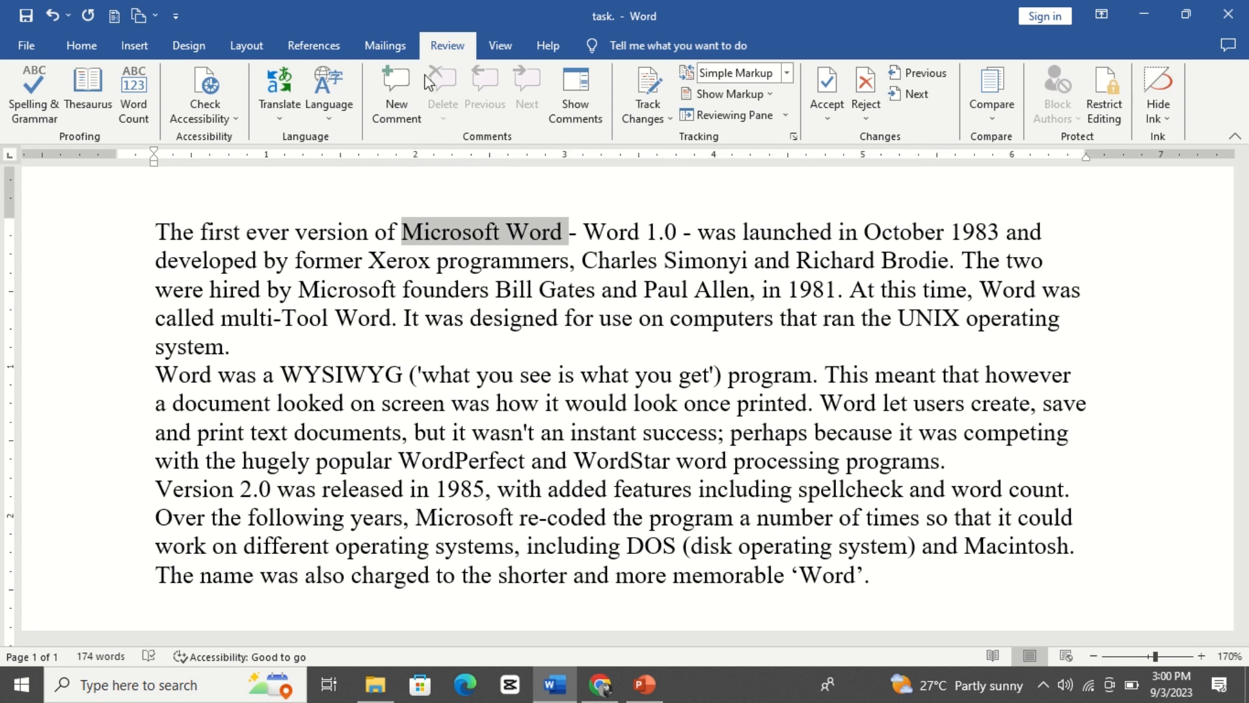
left_click(380, 116)
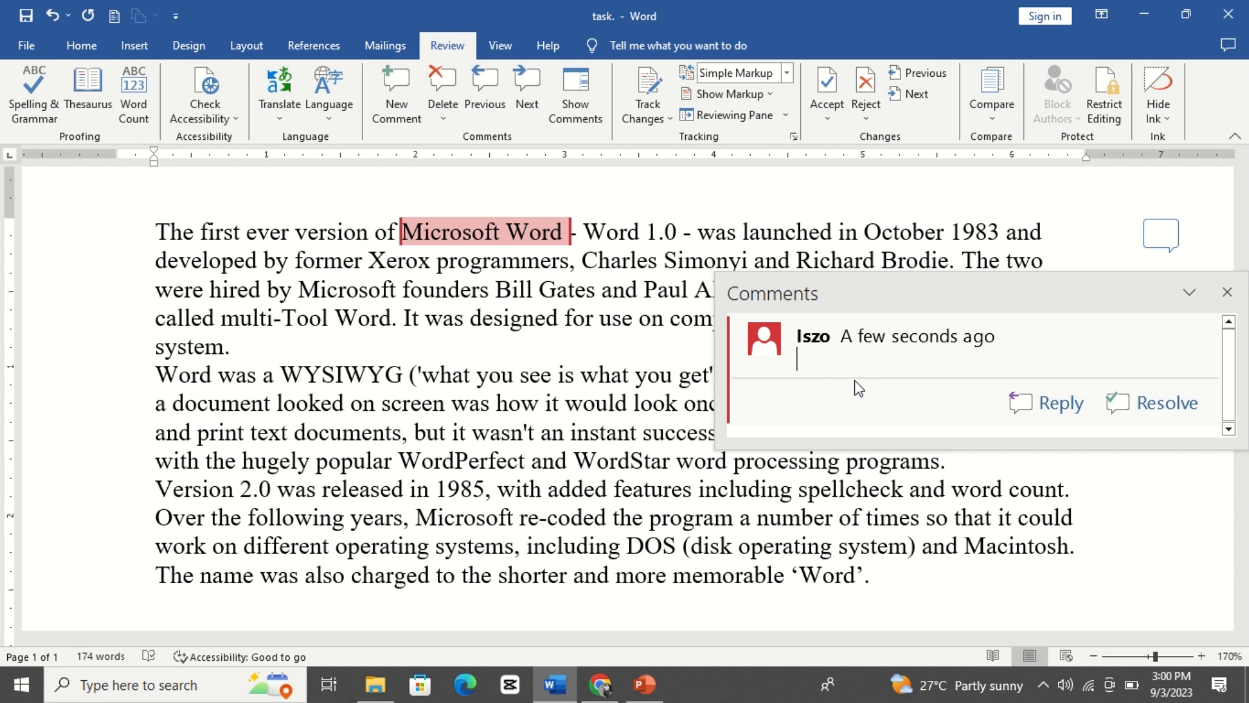
type("Nice t")
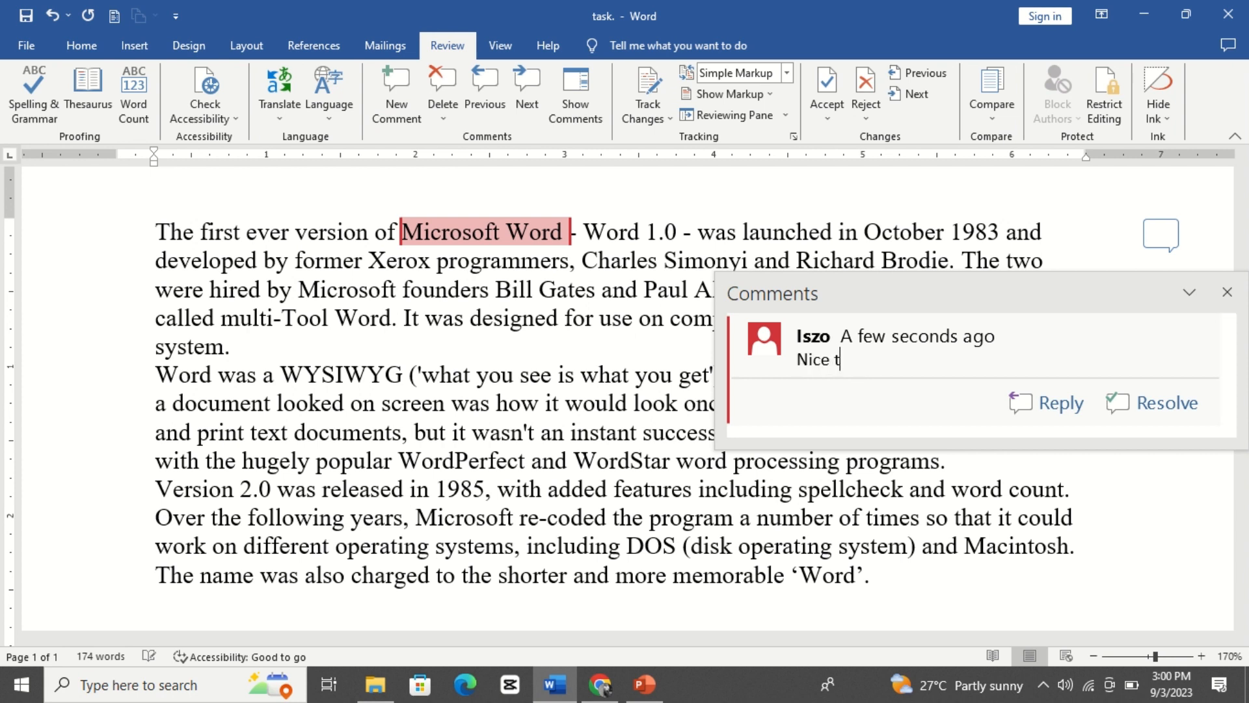
type("o use")
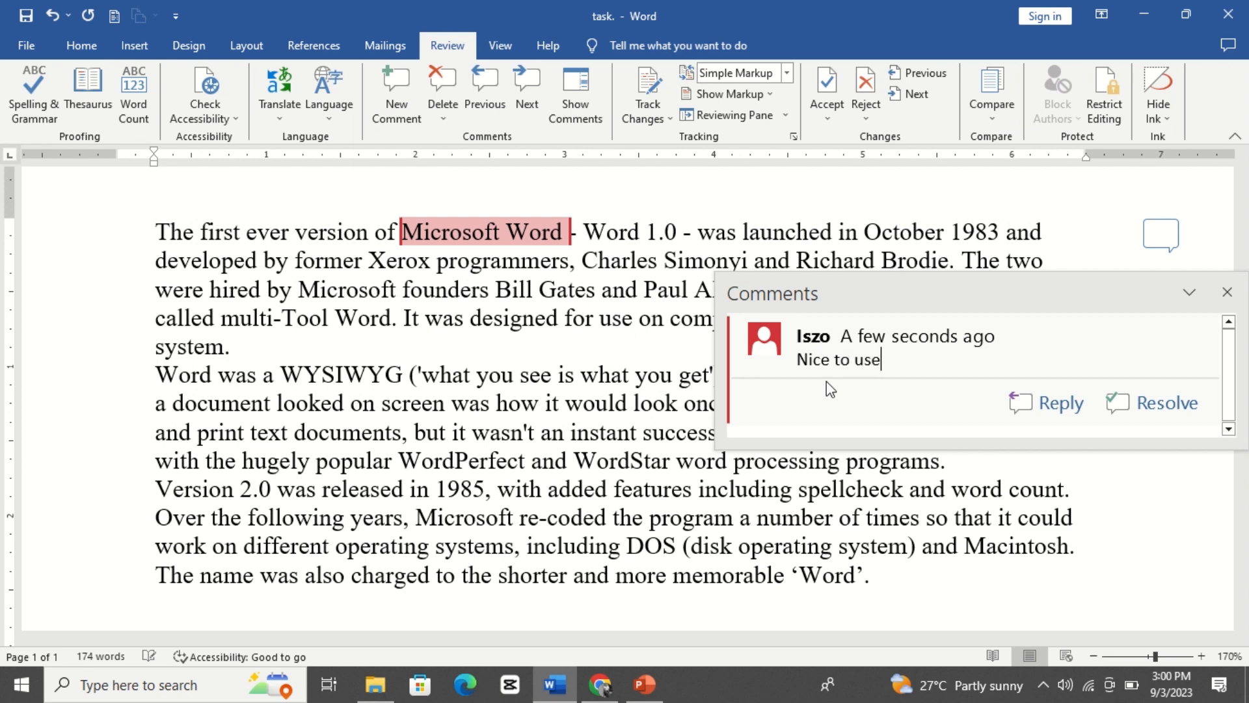
left_click(900, 518)
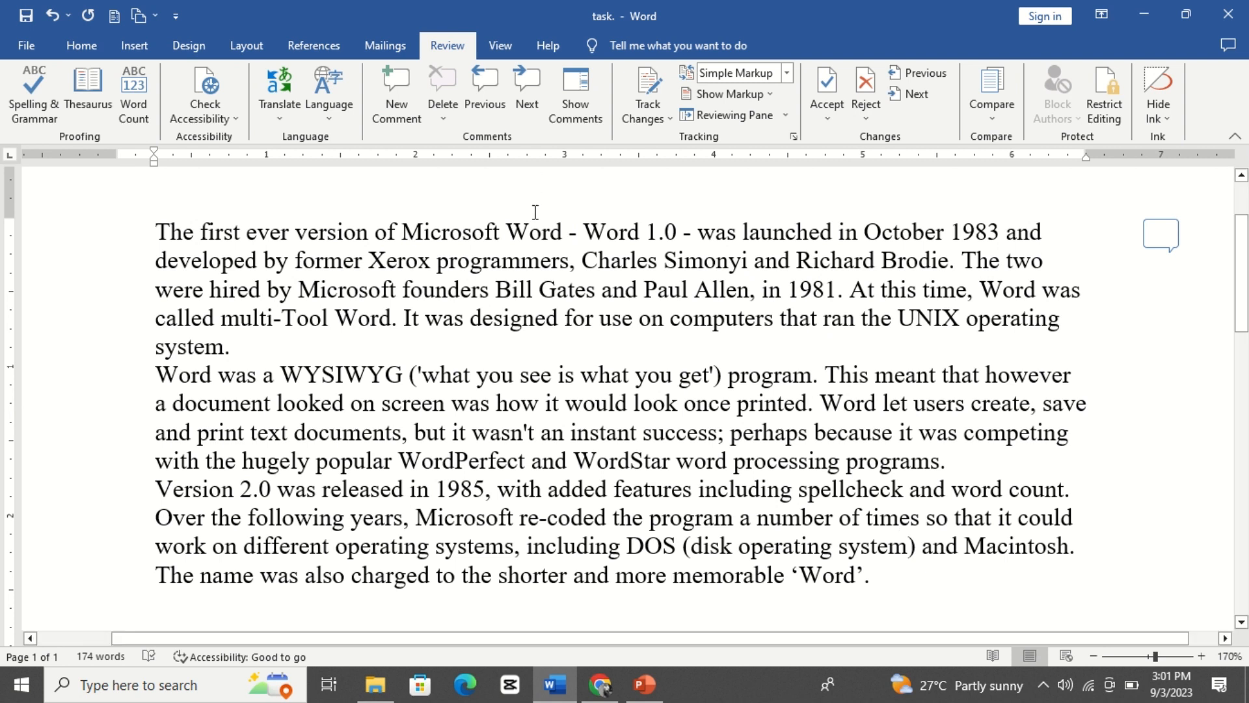
Show the comments beside the document and view the one attached to "Microsoft Word"
mouse_move(553, 231)
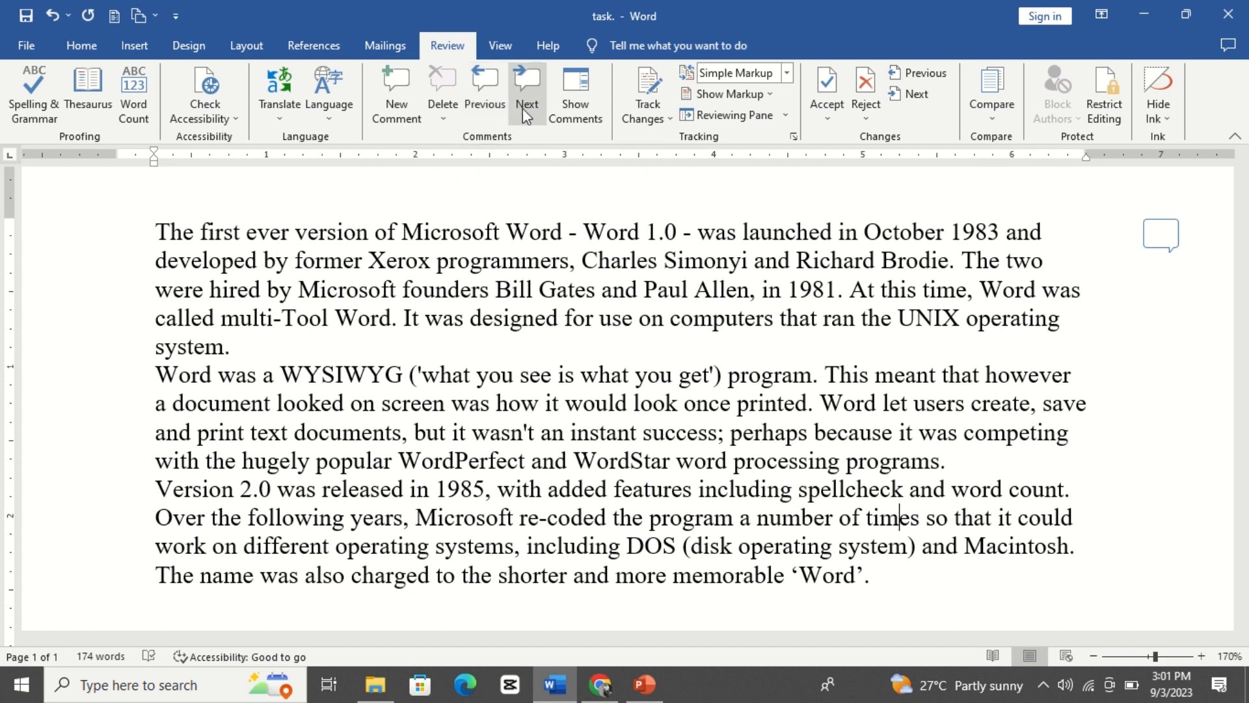
left_click(576, 109)
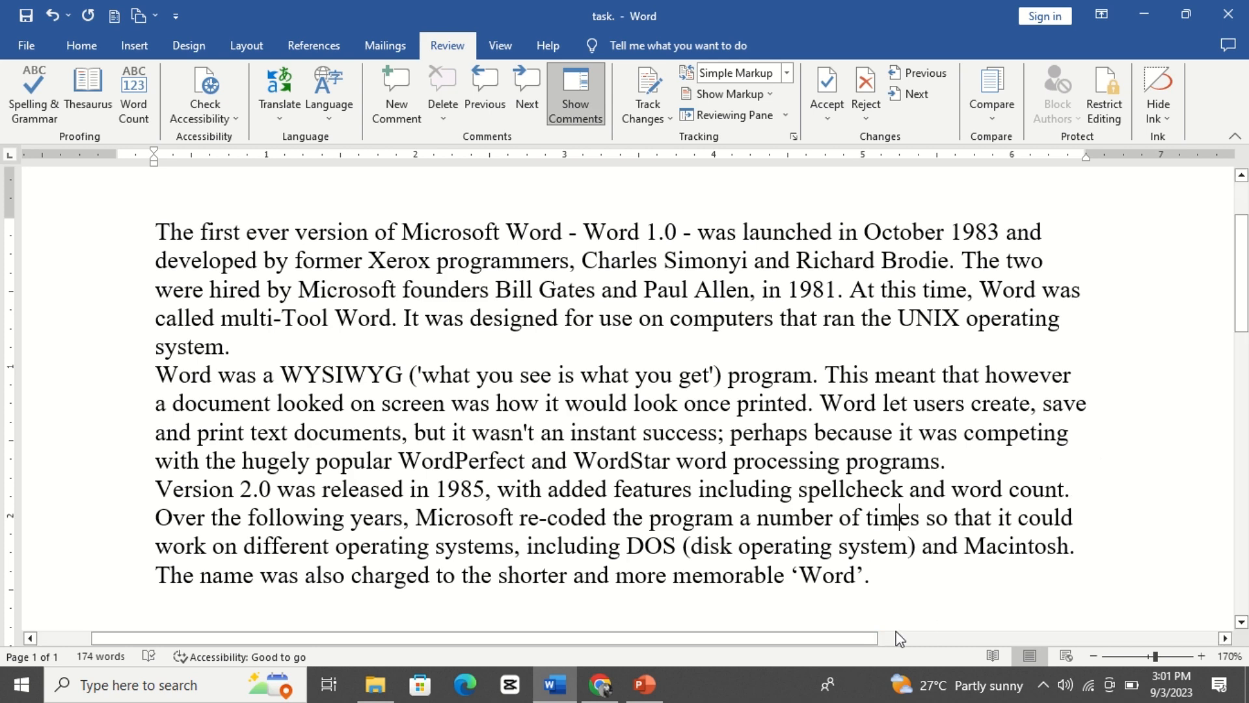
left_click_drag(817, 643, 1064, 618)
mouse_move(951, 225)
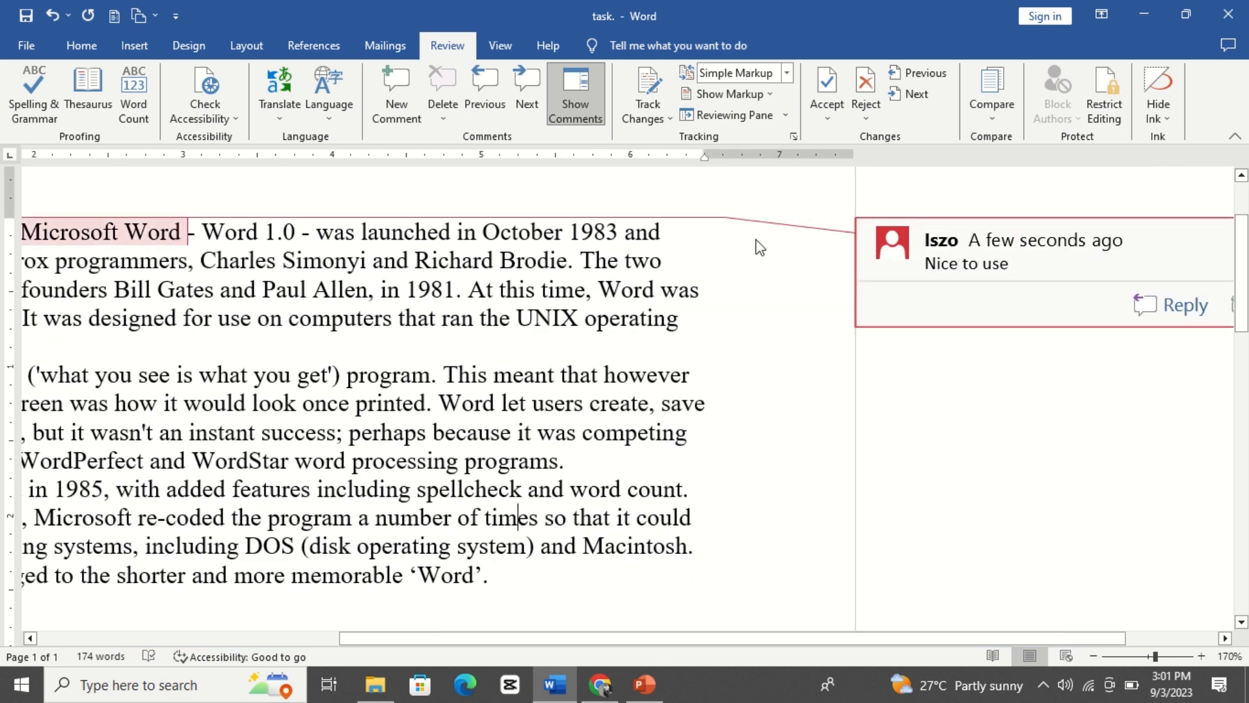
left_click_drag(899, 632, 650, 594)
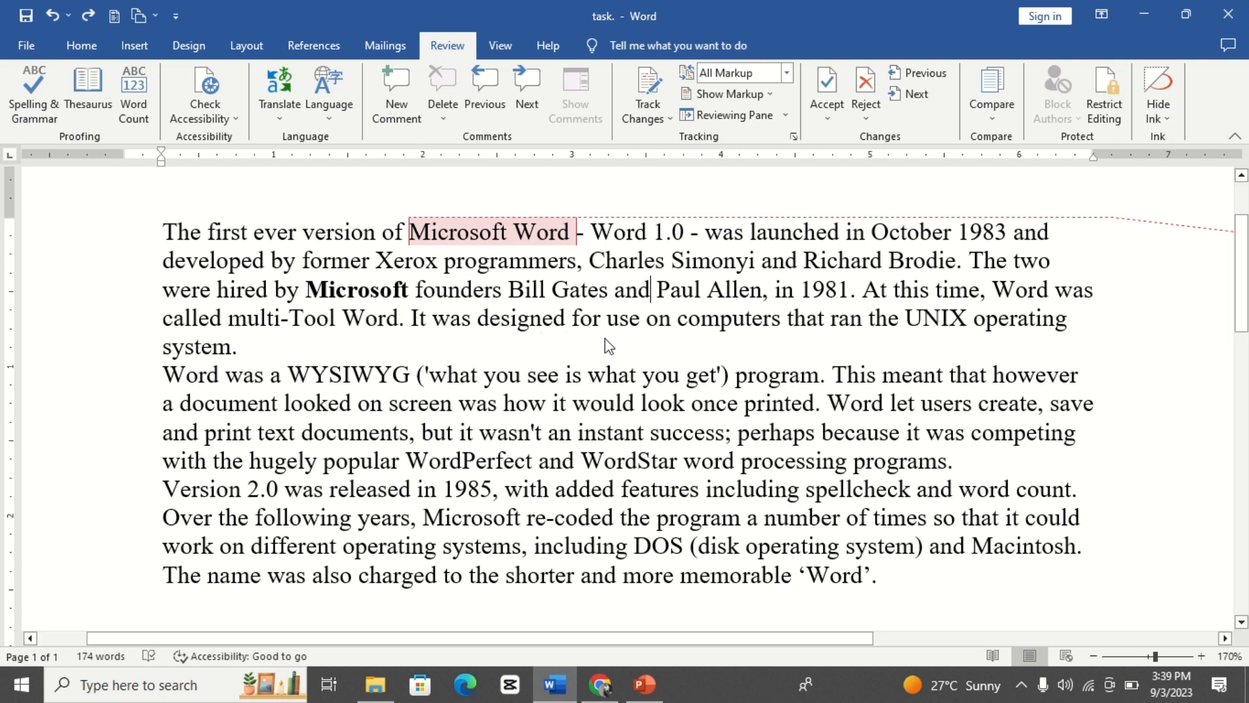
Turn on Track Changes for the document and check the tracking options
left_click(656, 104)
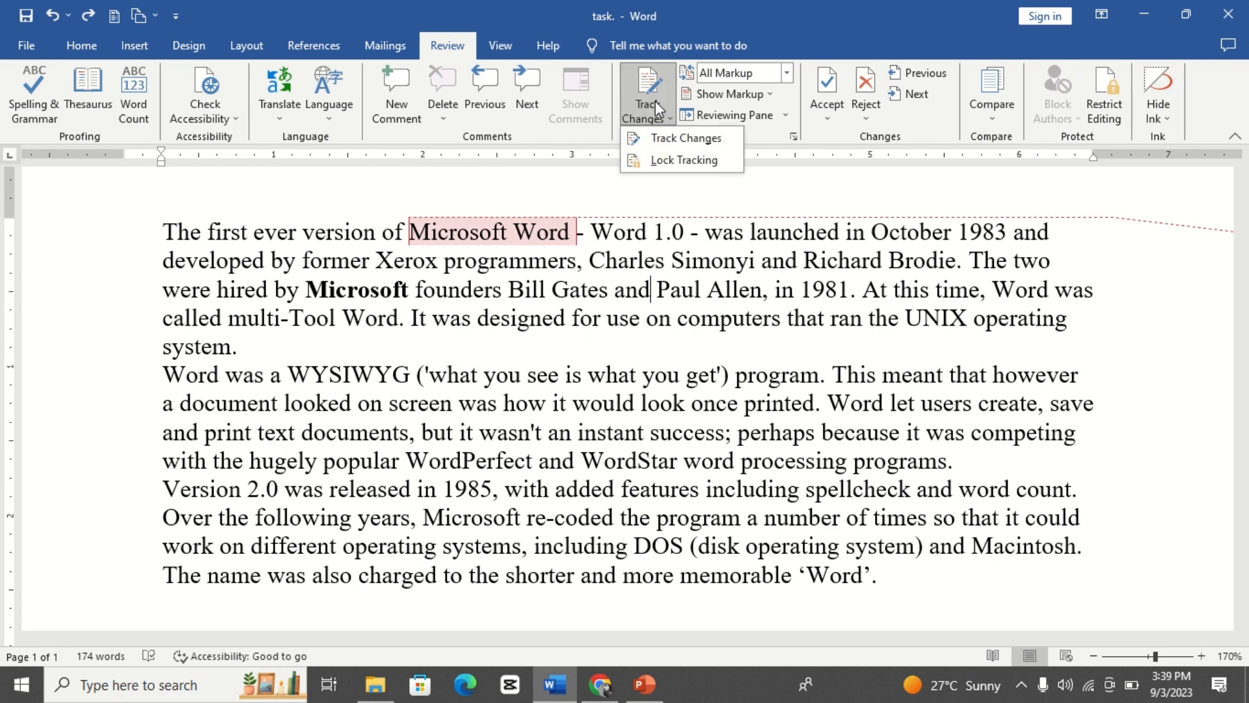
left_click(681, 139)
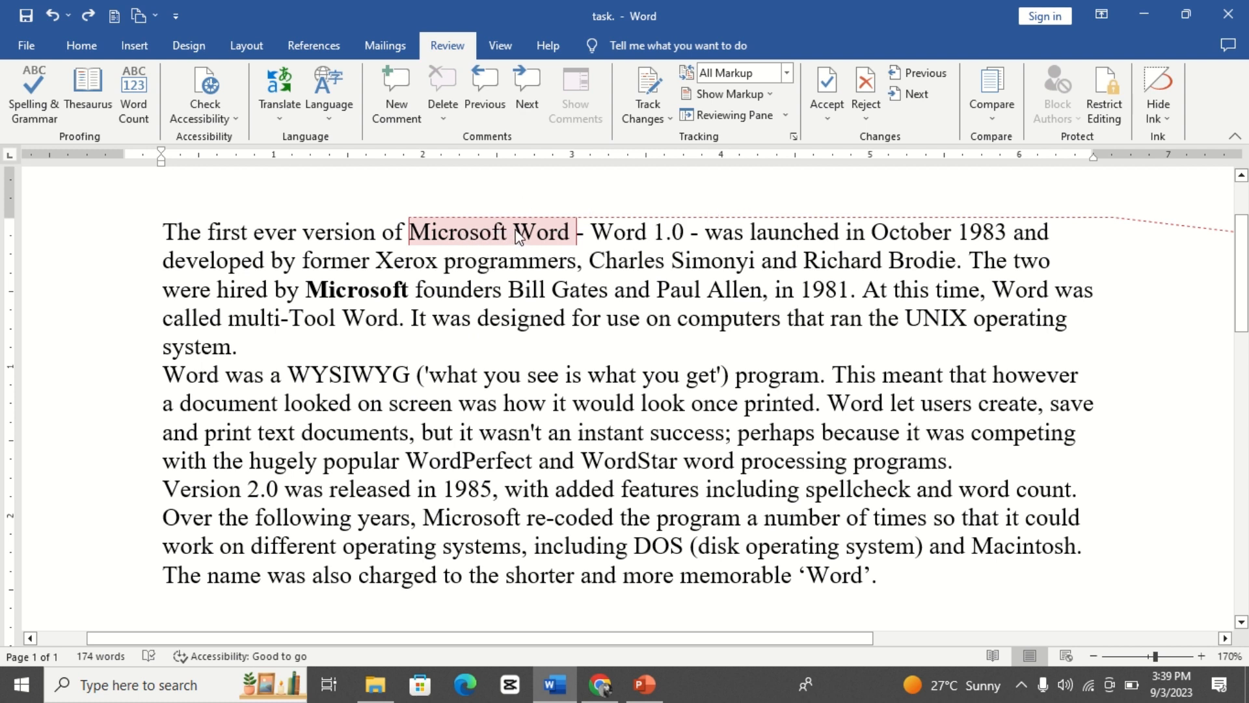
mouse_move(517, 235)
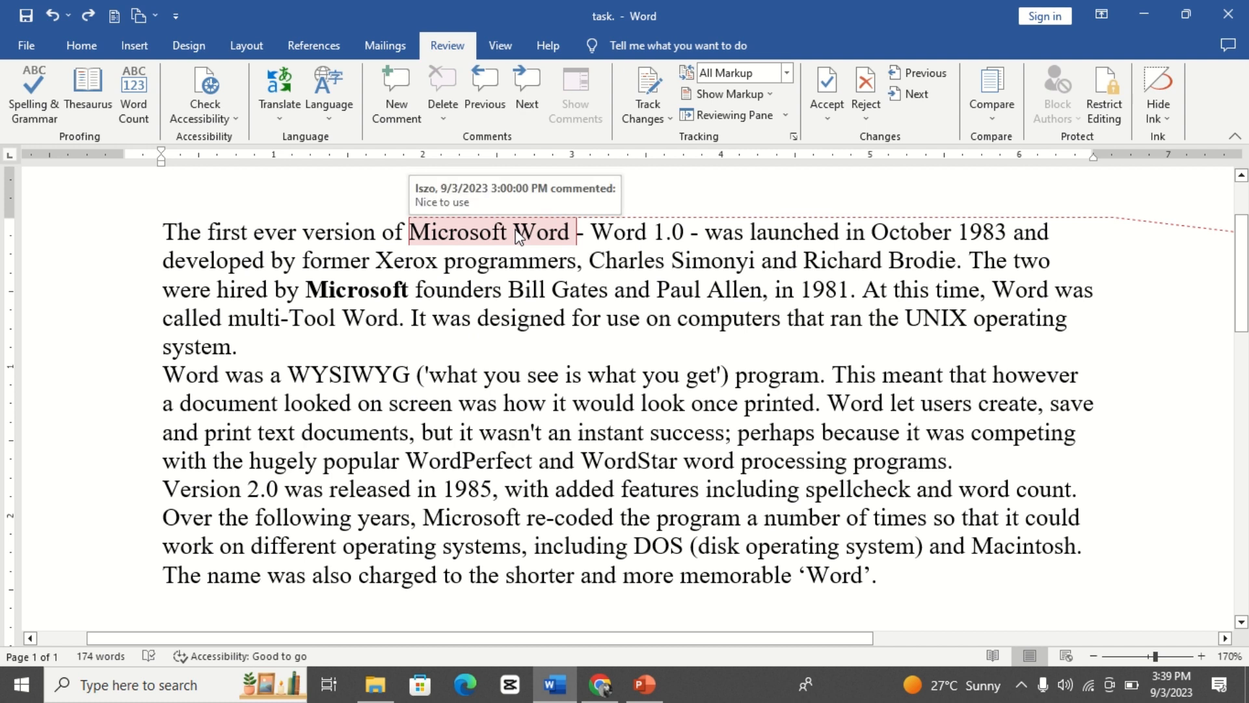
left_click(663, 119)
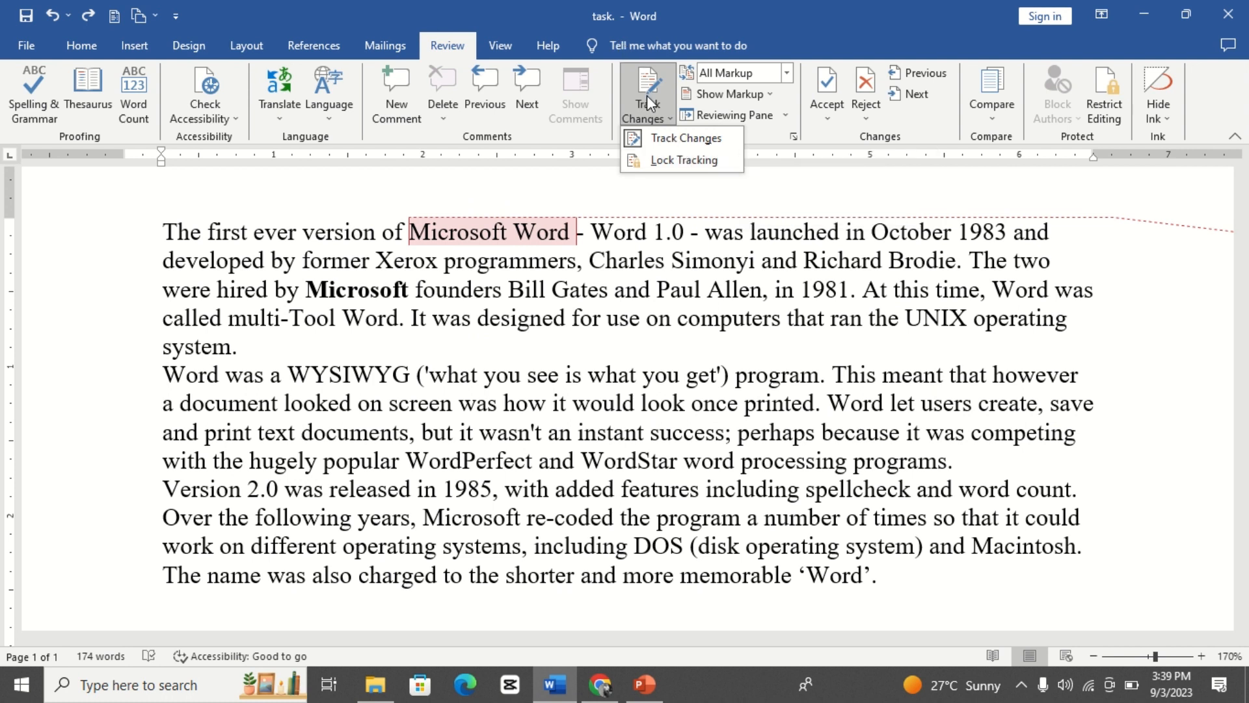
left_click(831, 130)
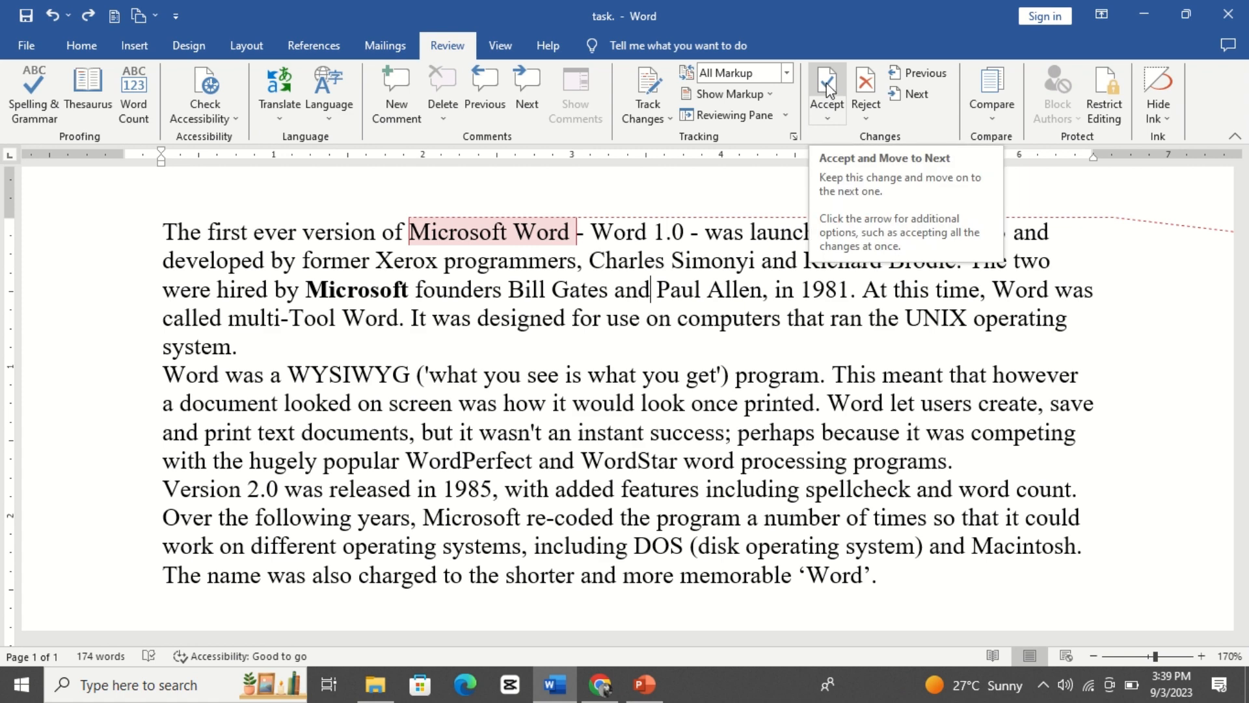
View the options for accepting and rejecting tracked changes
left_click(829, 119)
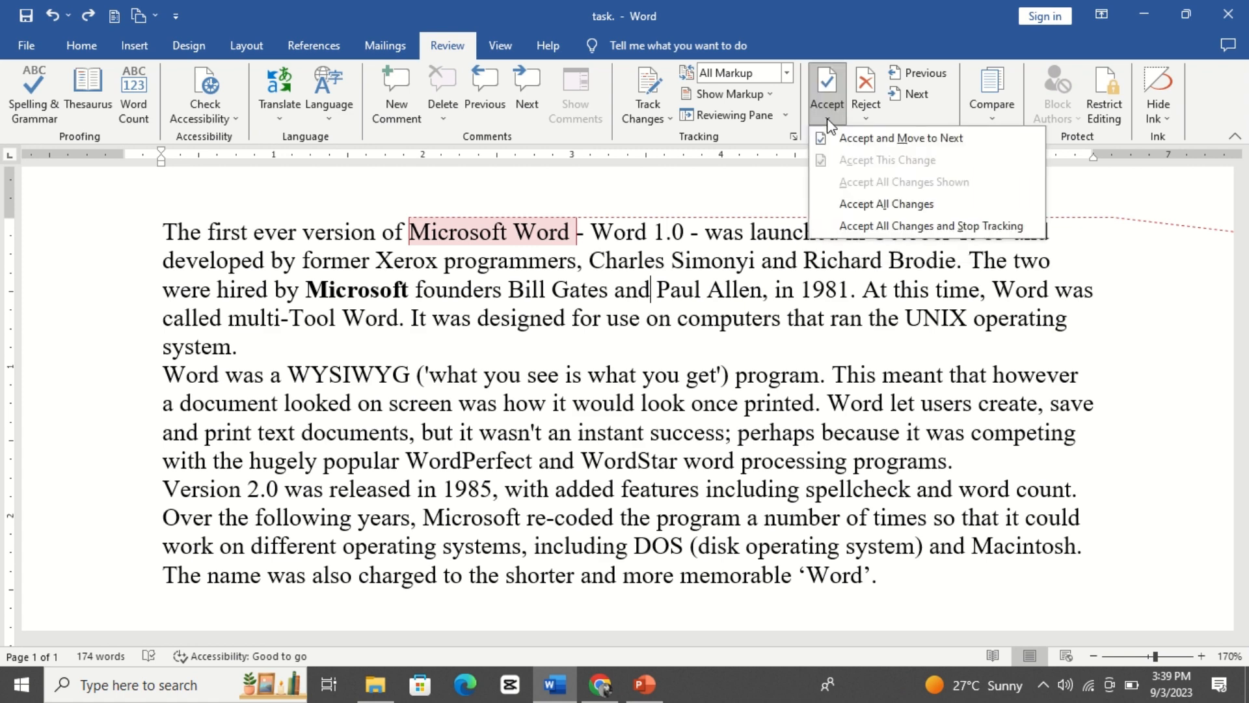
left_click(873, 106)
left_click(874, 106)
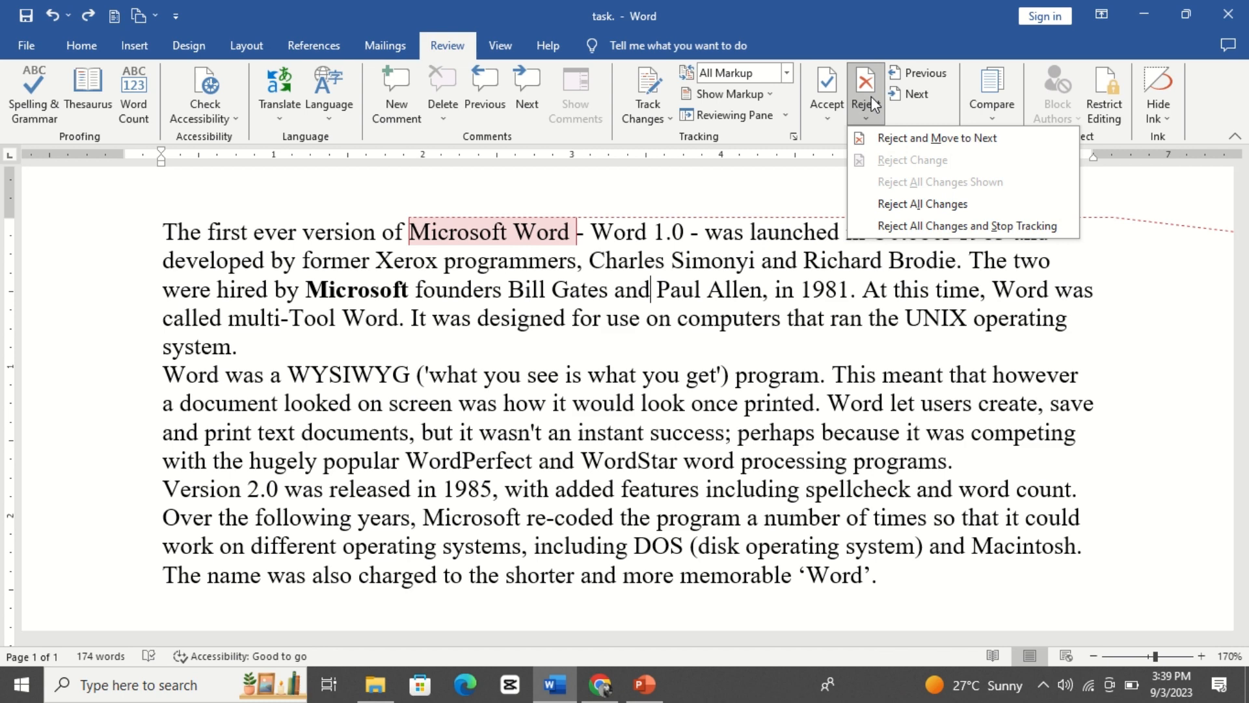
Reject the comment marked on "Microsoft Word" in the first sentence and move to the next change
left_click(888, 134)
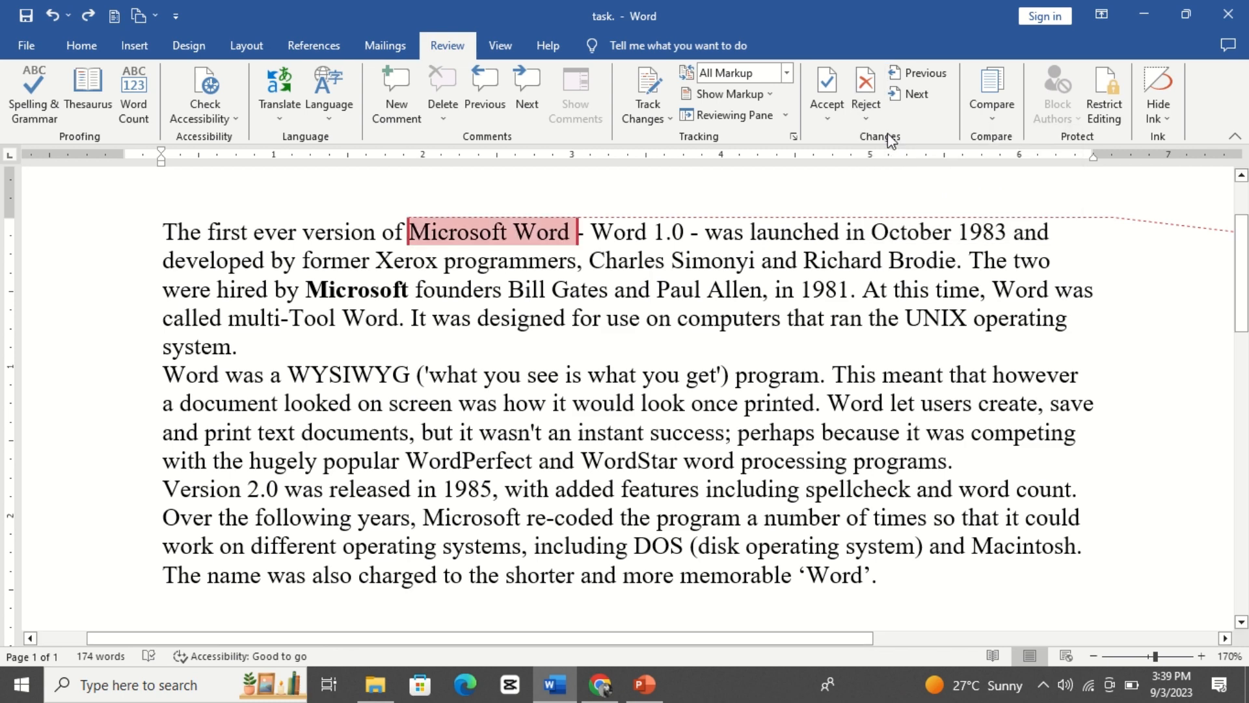
left_click(859, 91)
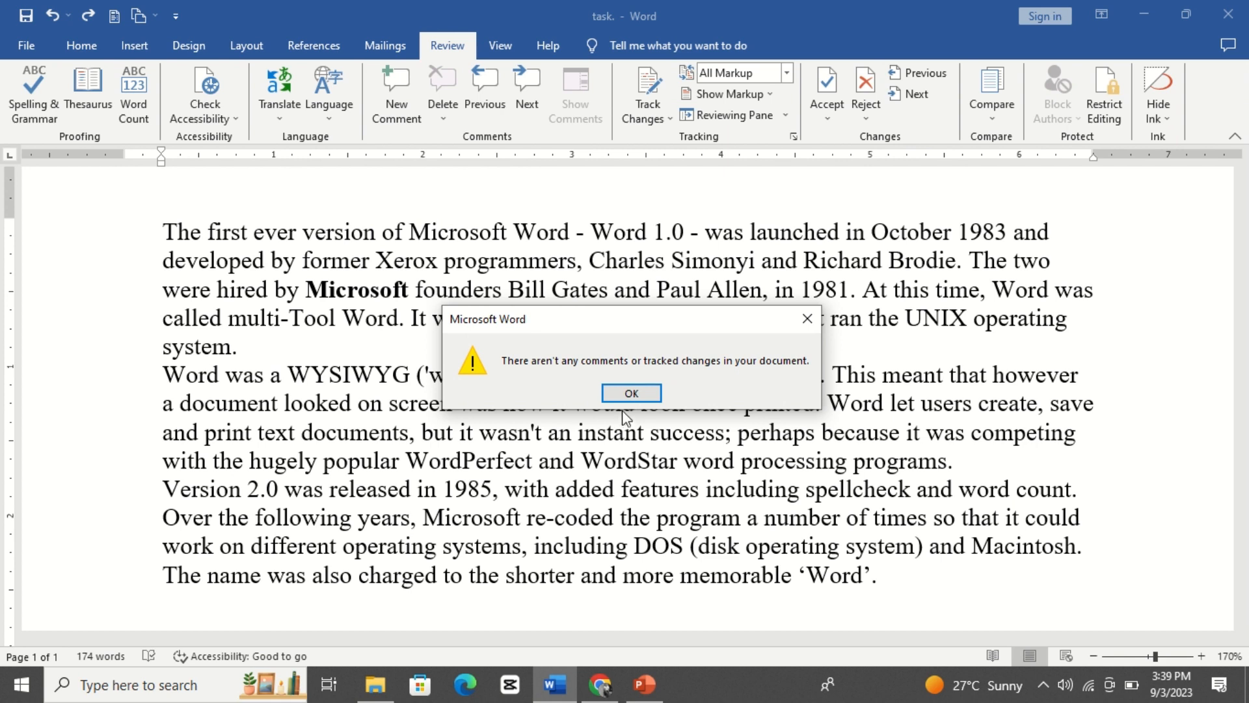
left_click(631, 393)
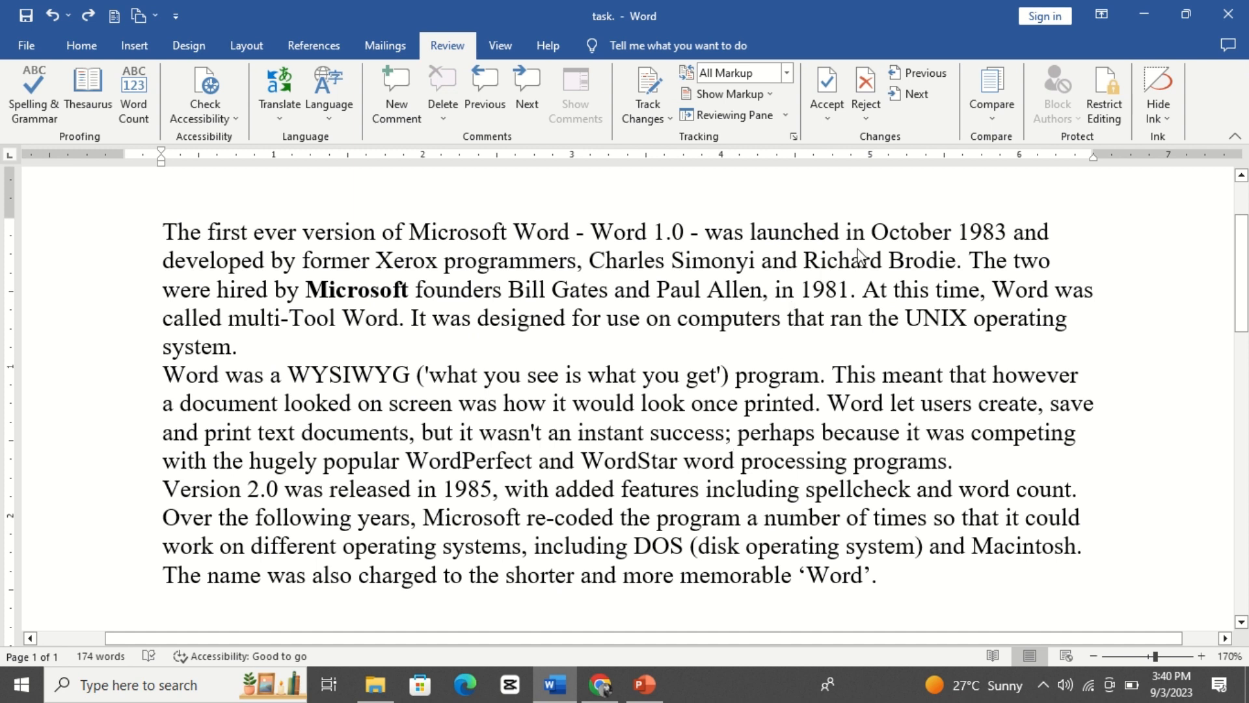
Look at the options for comparing two document versions and combining revisions from multiple authors
left_click(995, 118)
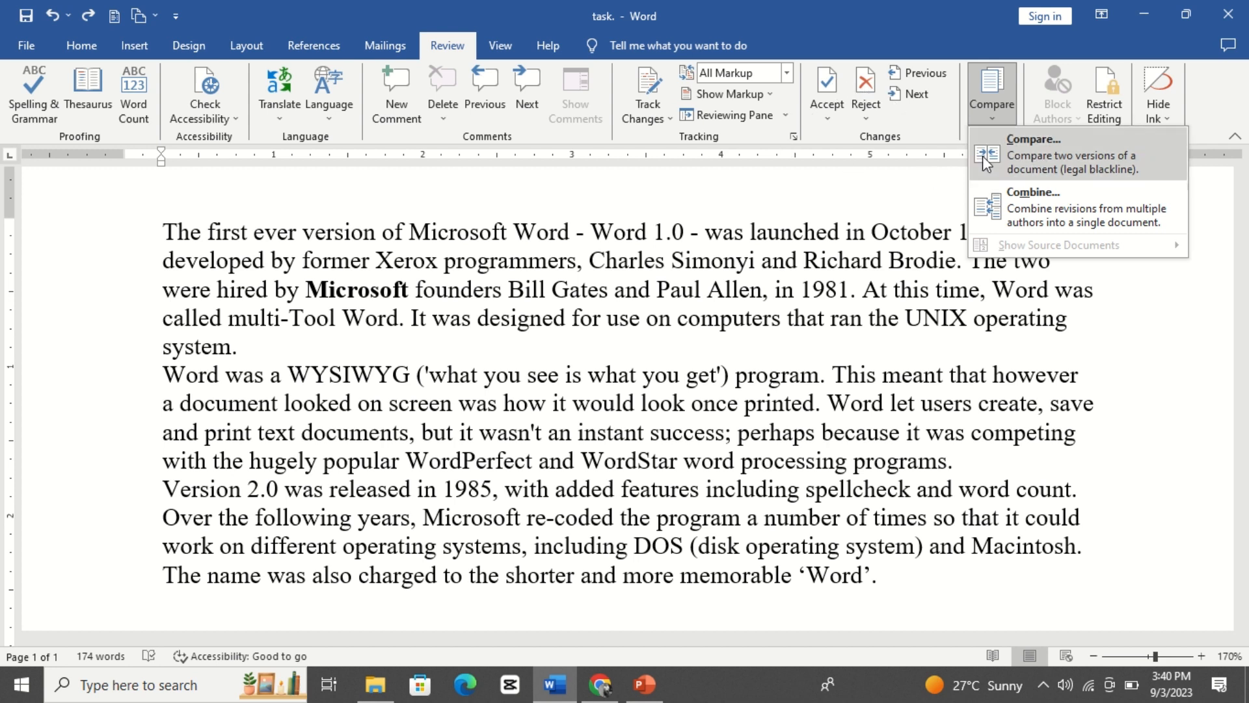
left_click(1045, 154)
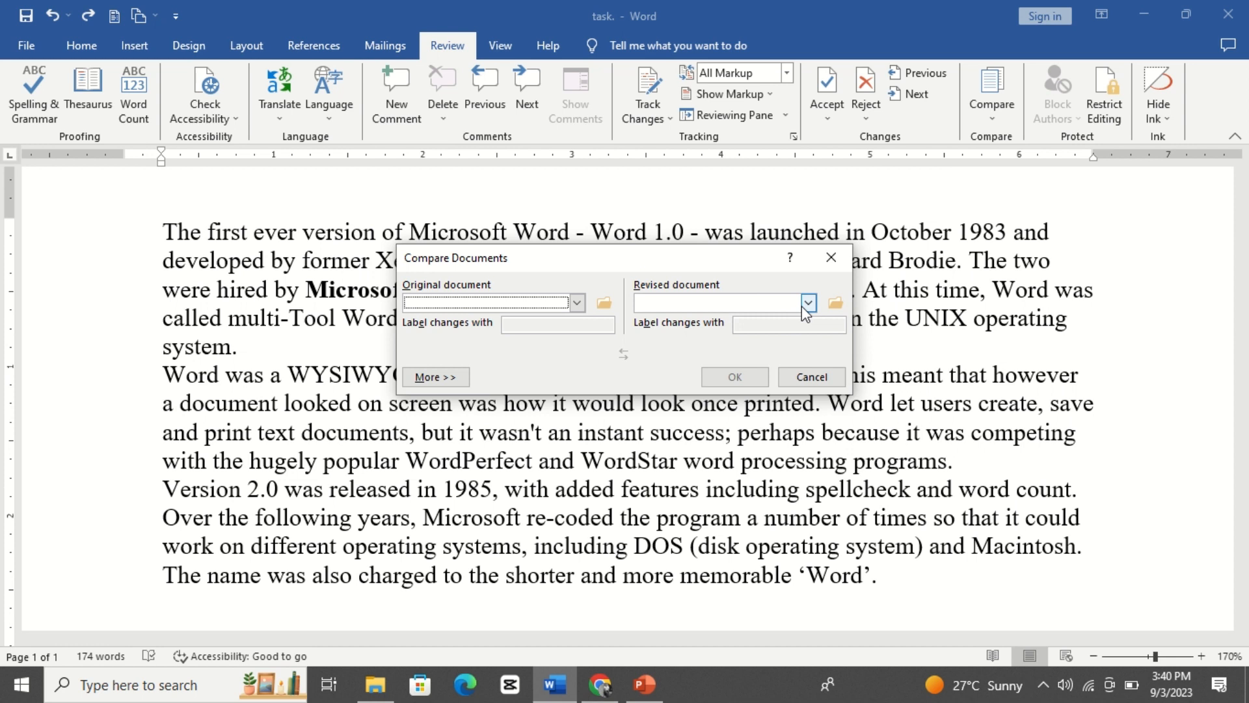
left_click(832, 258)
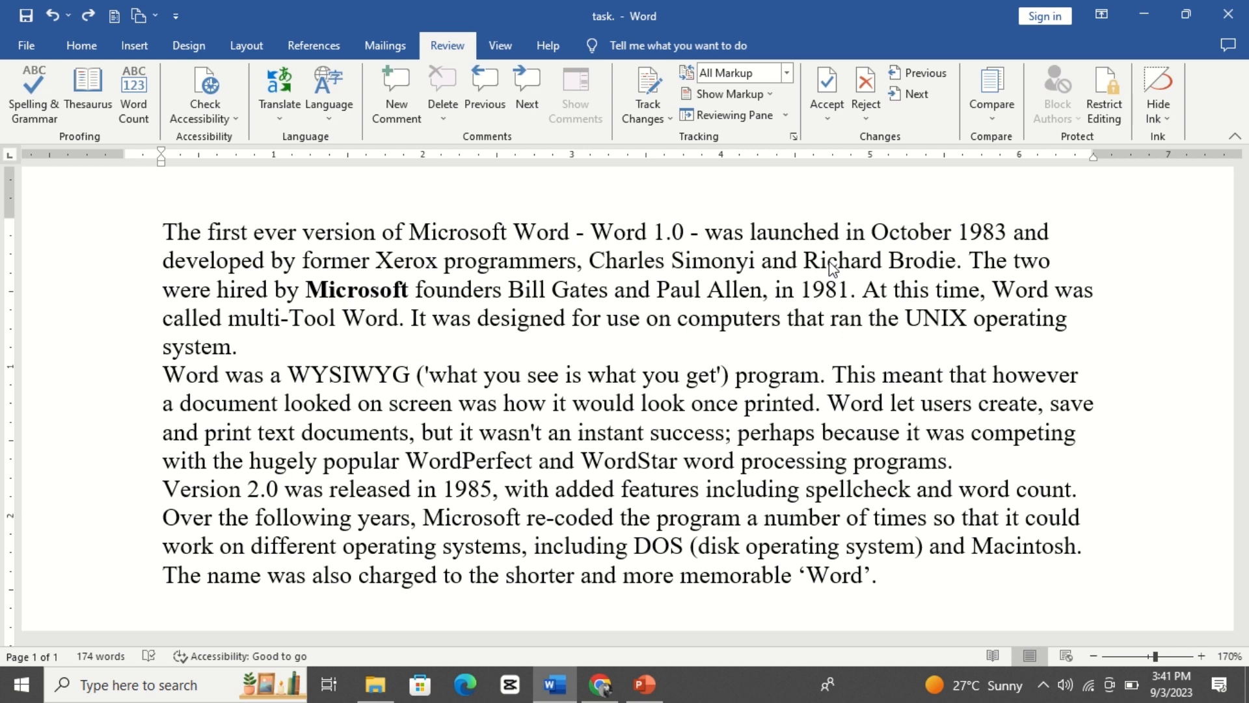
left_click(991, 98)
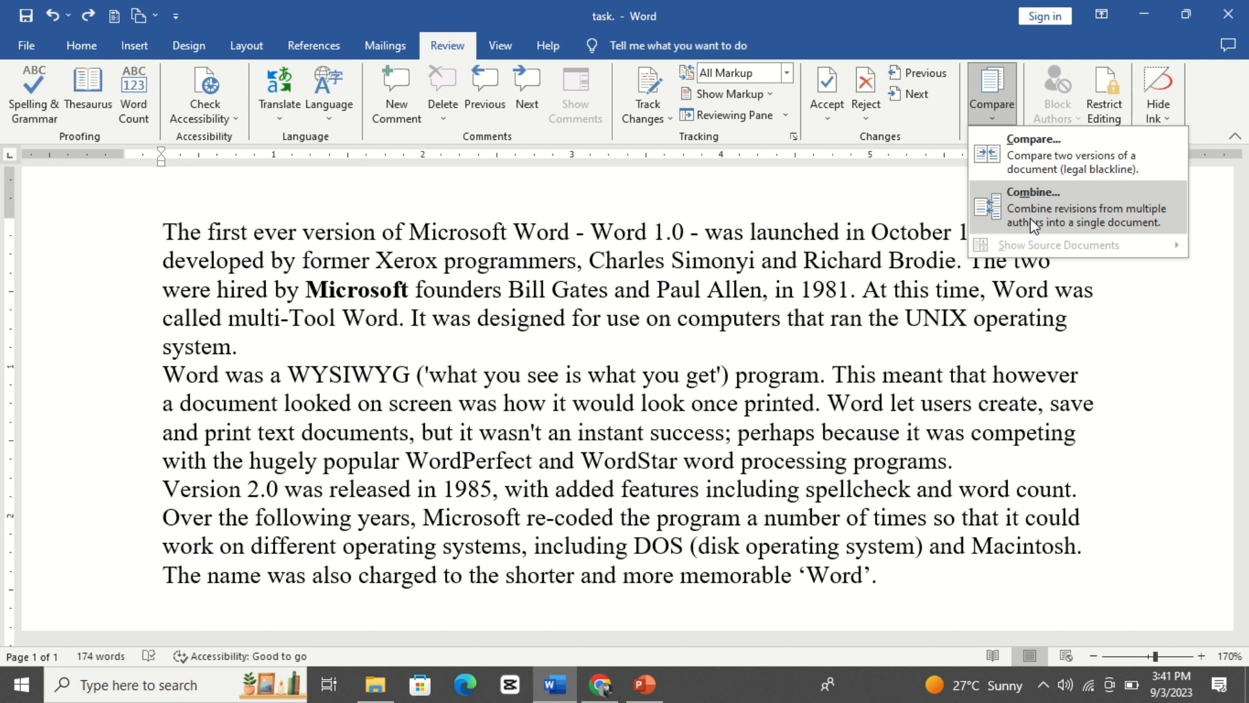
left_click(730, 378)
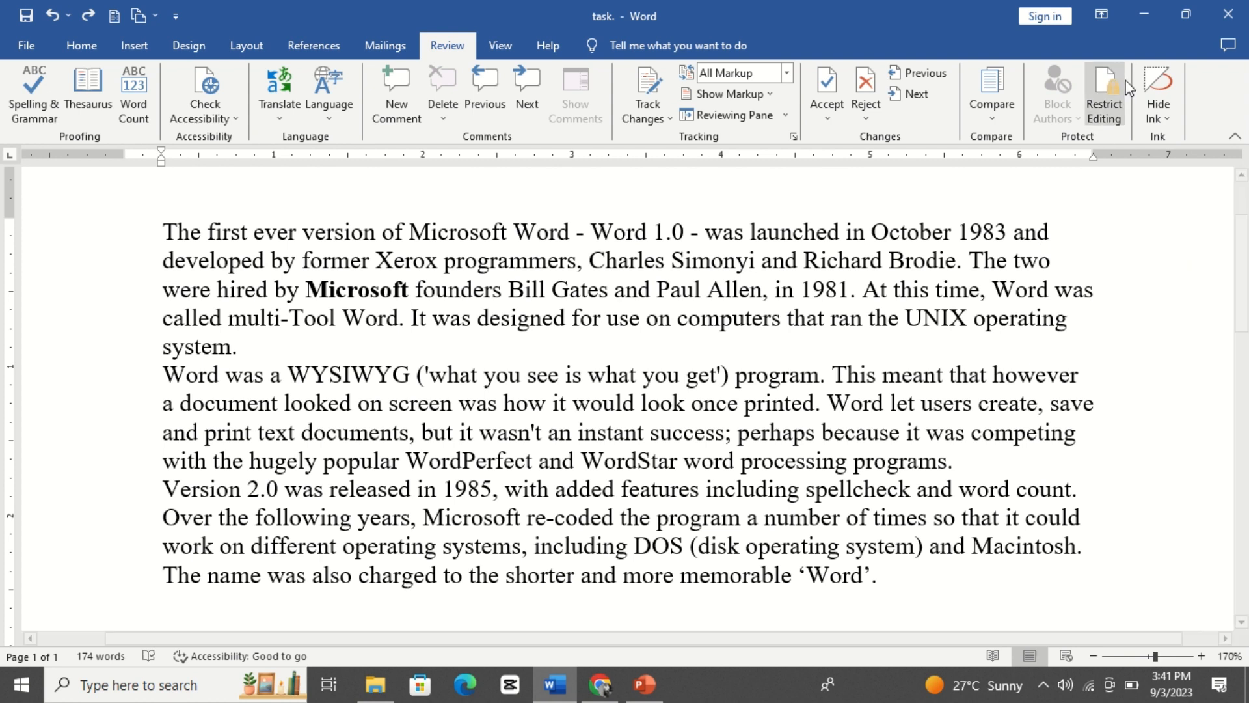
View the formatting and editing restrictions available for protecting the document
left_click(1108, 85)
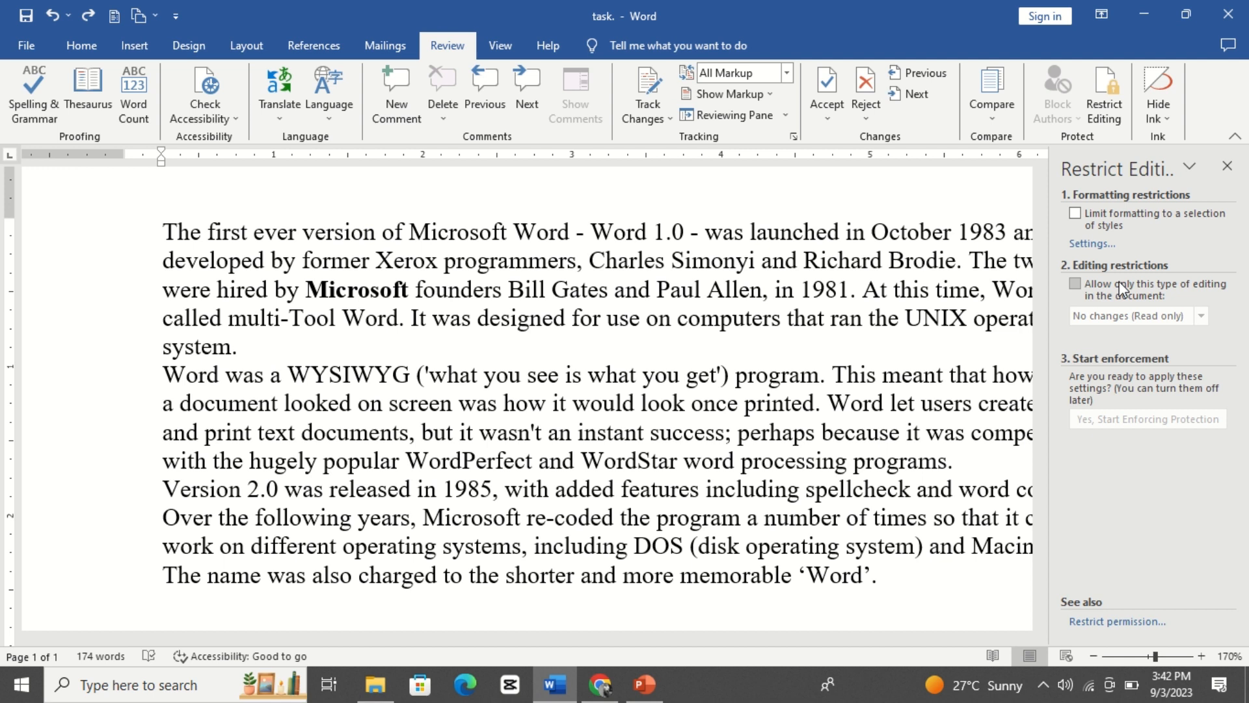
left_click(1214, 169)
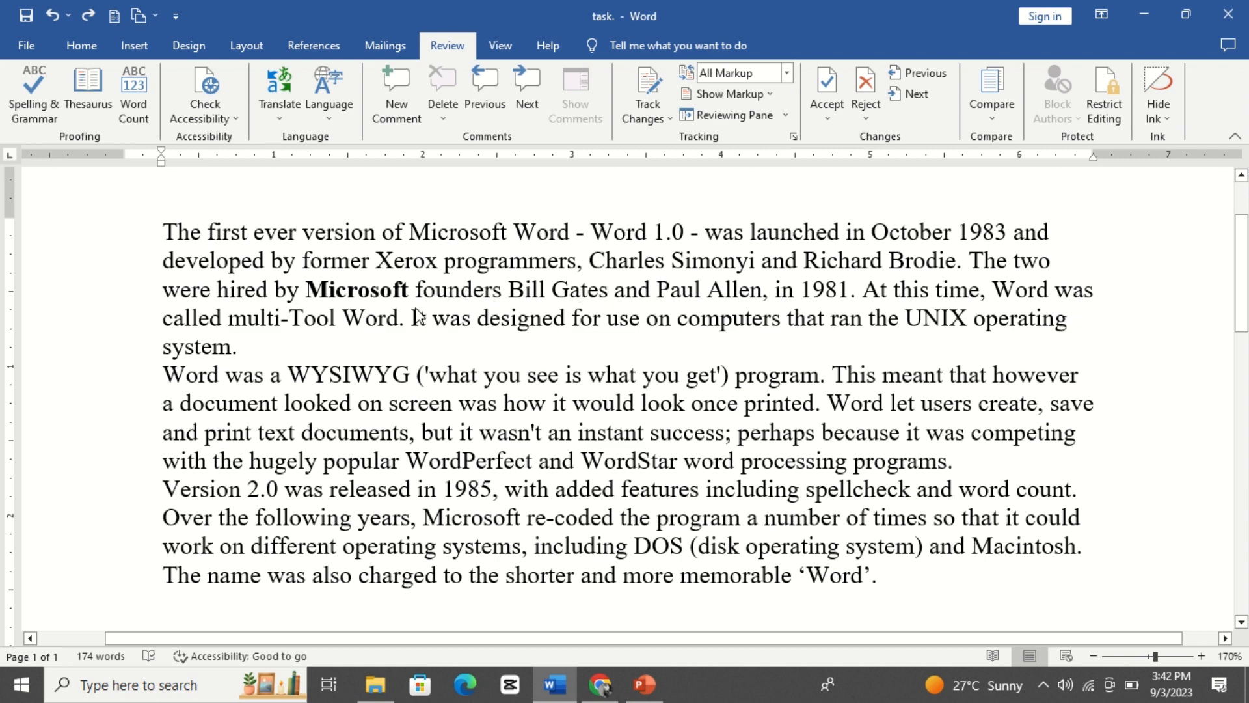
left_click_drag(414, 314, 629, 355)
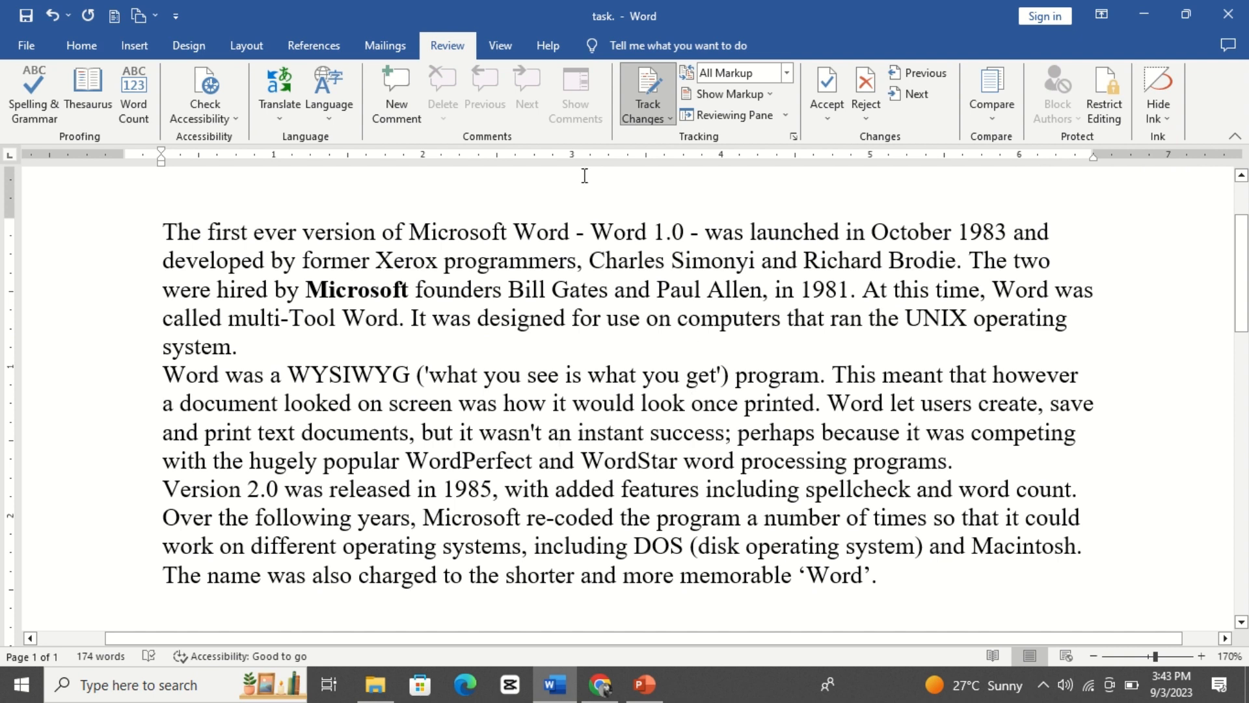
View the document in Read Mode and Web Layout, and return to Print Layout
left_click(505, 52)
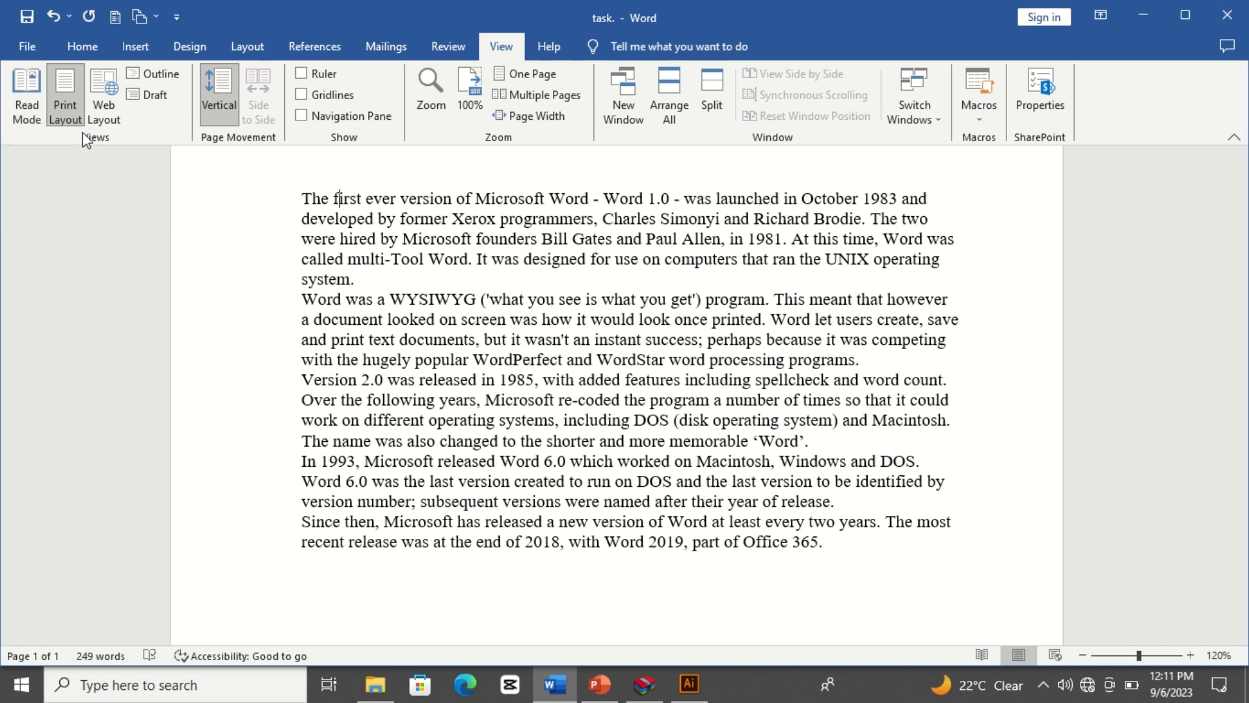
left_click(27, 124)
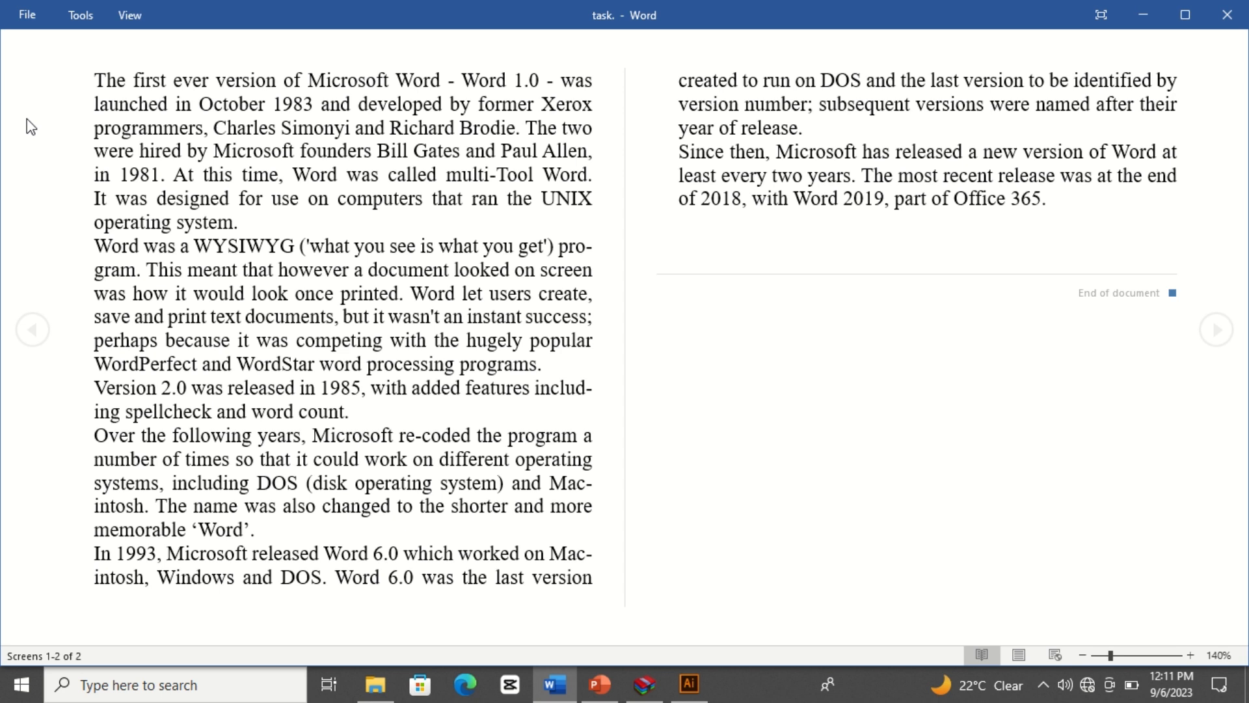
left_click(1056, 652)
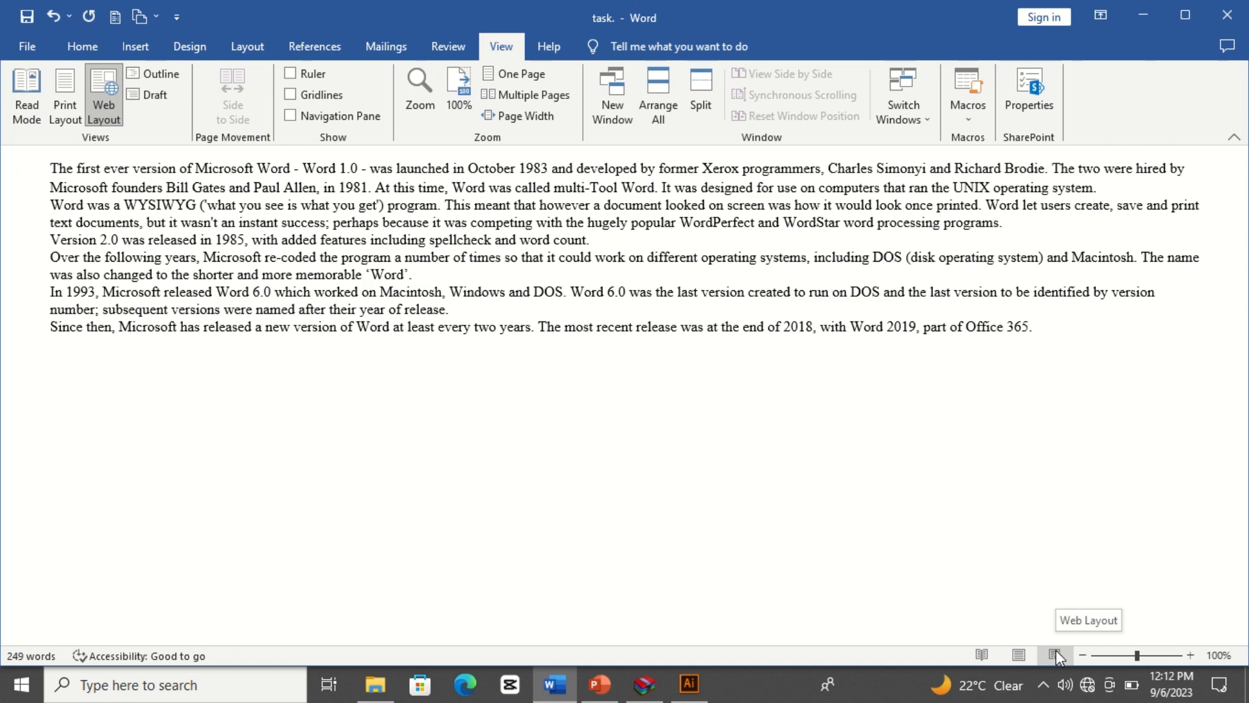
left_click(1019, 656)
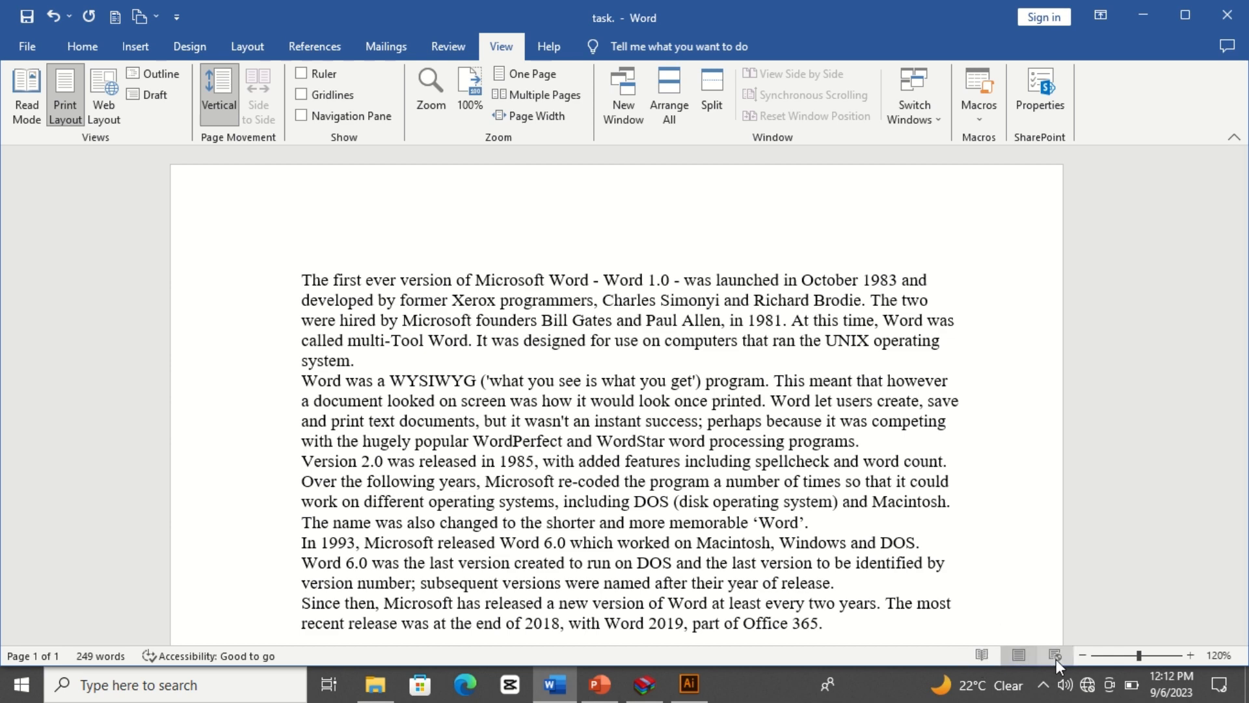
Enlarge the document's zoom level to 150%
left_click(1190, 655)
left_click(1190, 654)
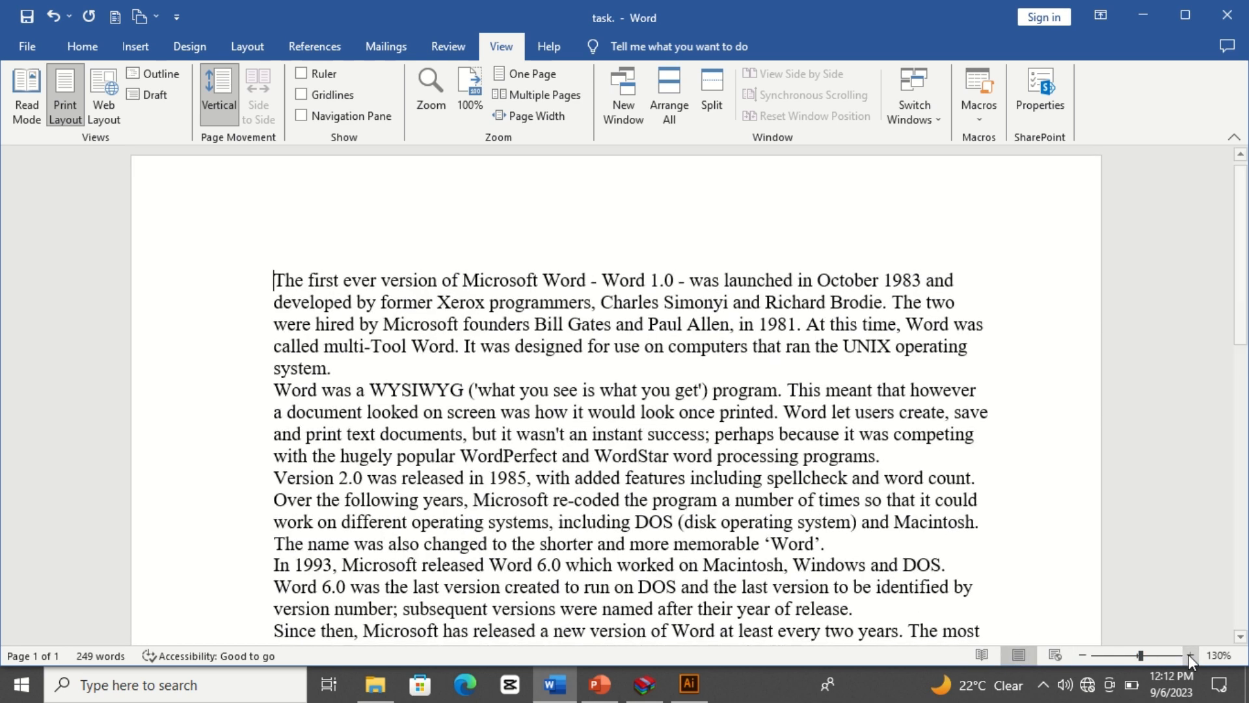
left_click(1189, 654)
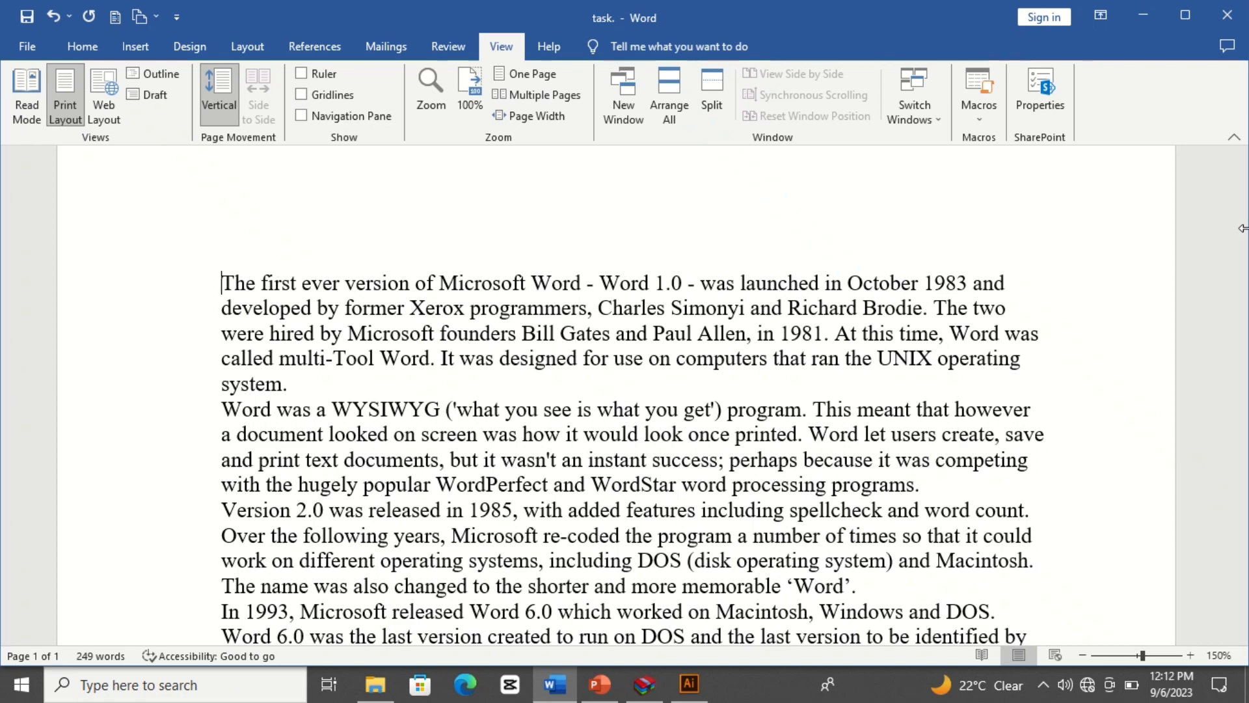
left_click_drag(1243, 229, 1236, 280)
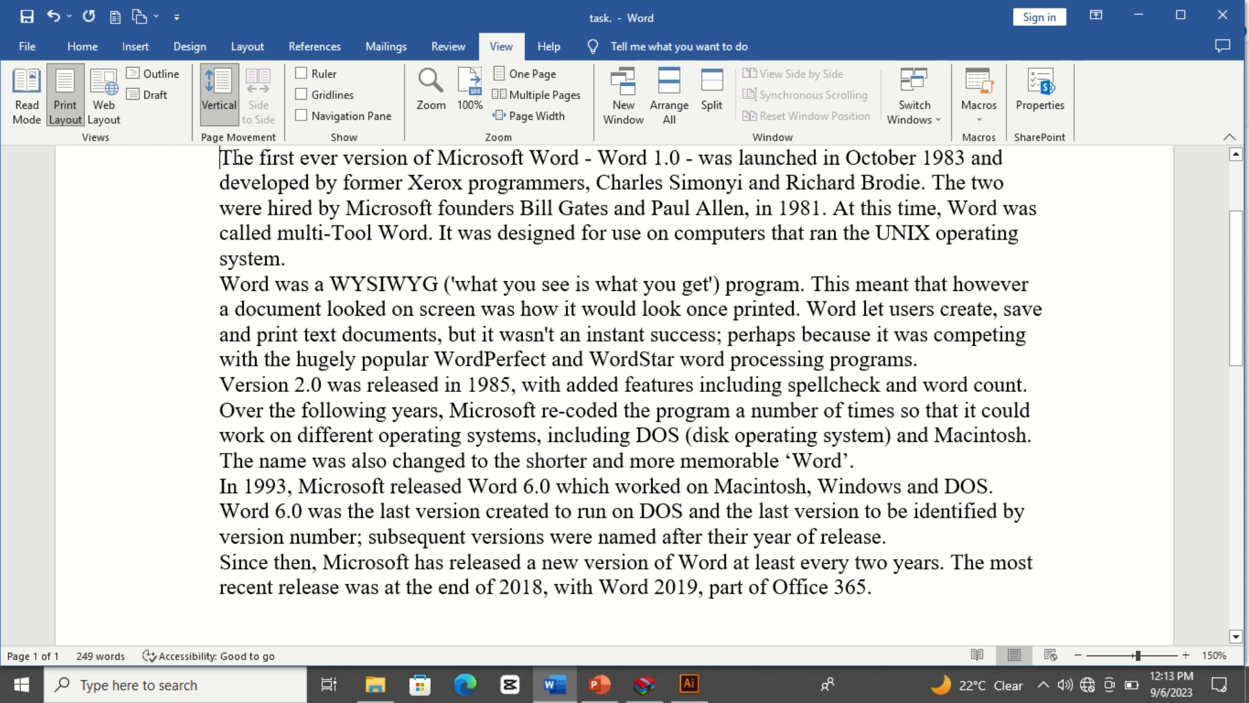
Display the ruler and shift the first paragraph's left indent slightly outward into the left margin
left_click(318, 76)
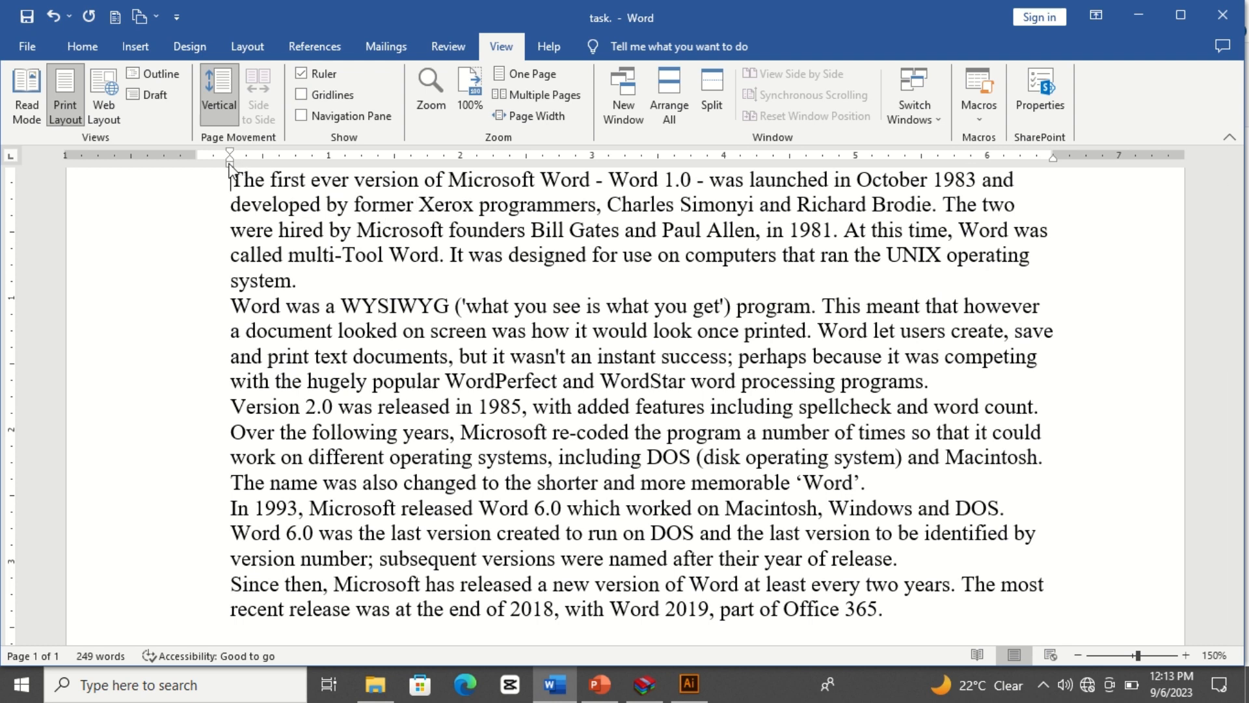
left_click_drag(229, 166, 217, 166)
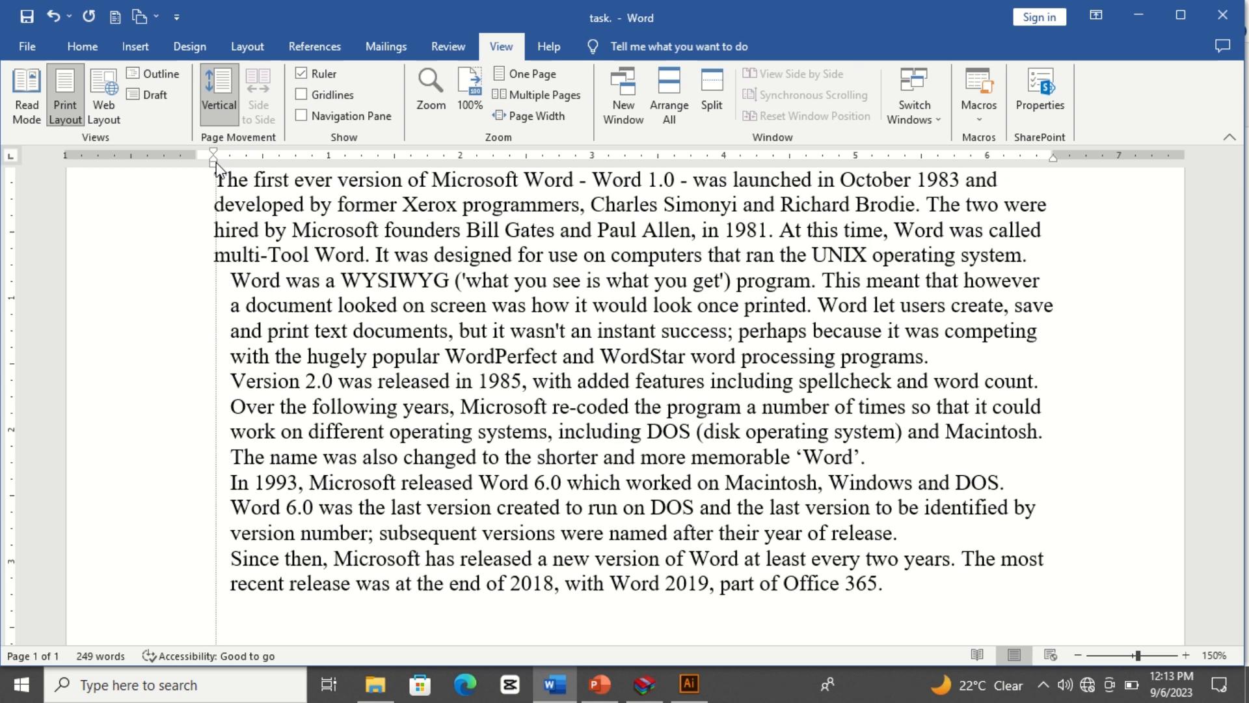
mouse_move(213, 166)
left_mouse_down()
mouse_move(156, 166)
mouse_move(222, 167)
left_mouse_up()
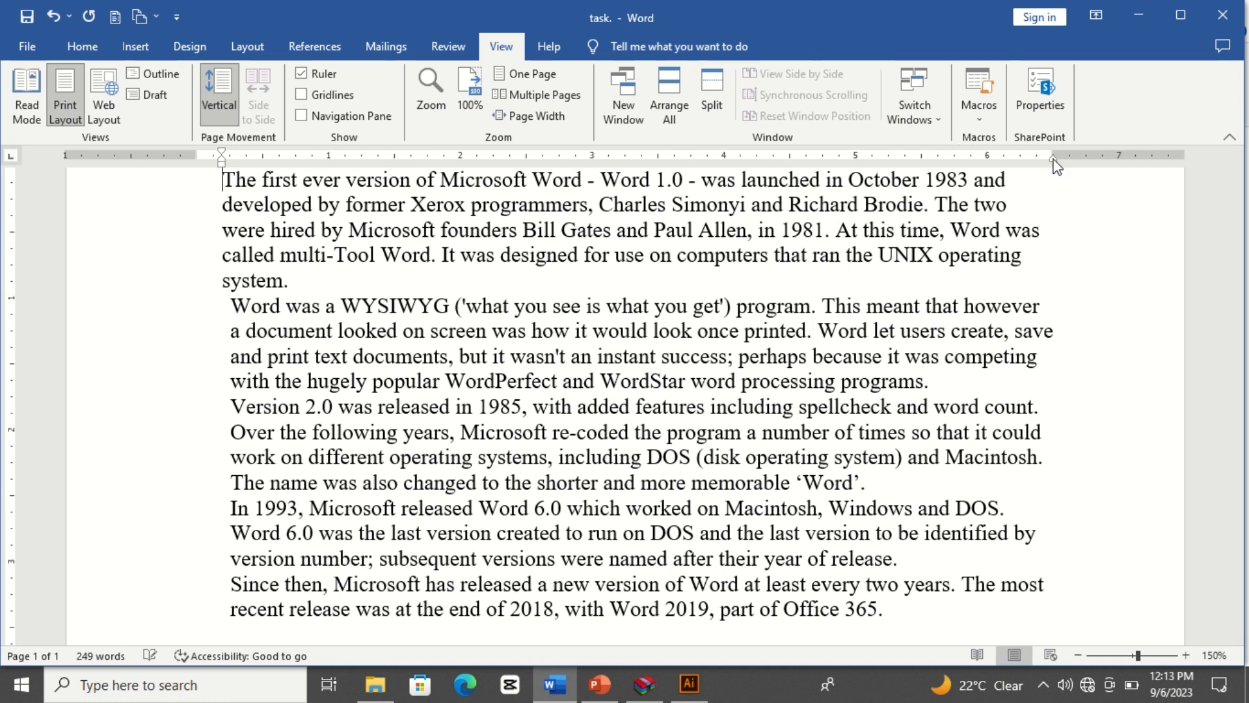
mouse_move(1054, 160)
left_mouse_down()
mouse_move(1076, 159)
mouse_move(959, 161)
mouse_move(1110, 162)
mouse_move(1038, 169)
mouse_move(1054, 168)
left_mouse_up()
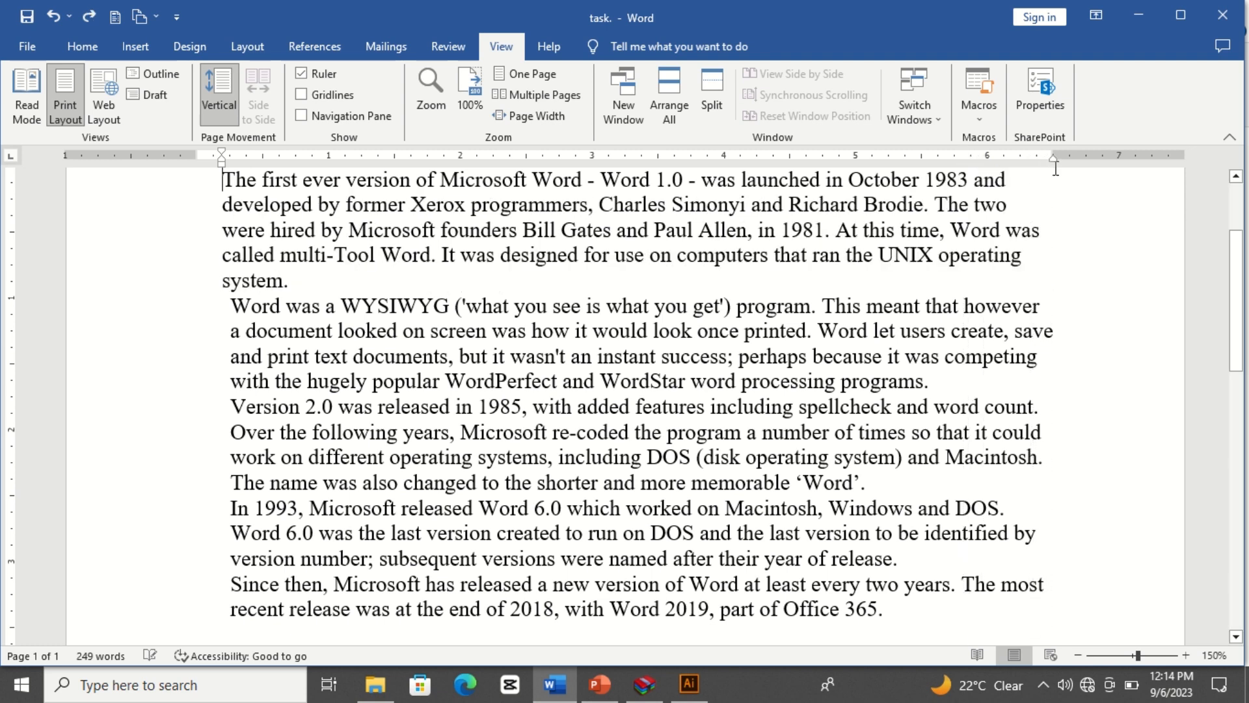
Place the cursor in the second paragraph, hide the ruler and show it again
left_click(188, 358)
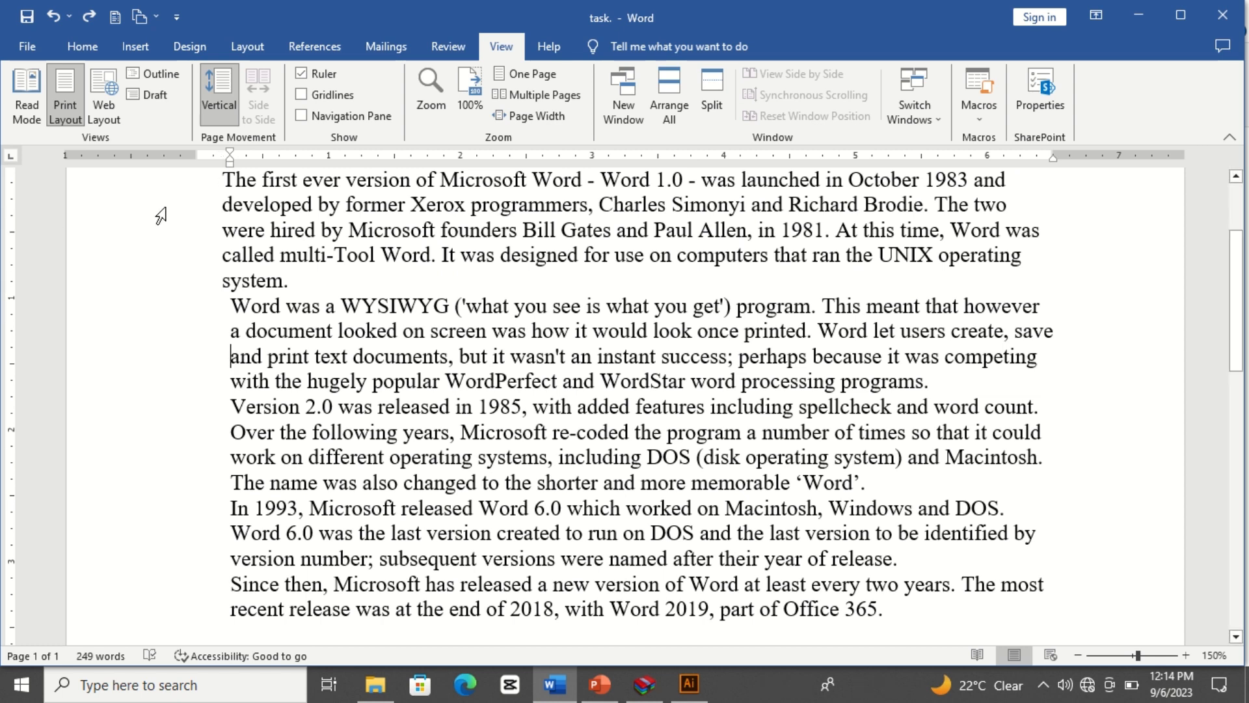
left_click(317, 81)
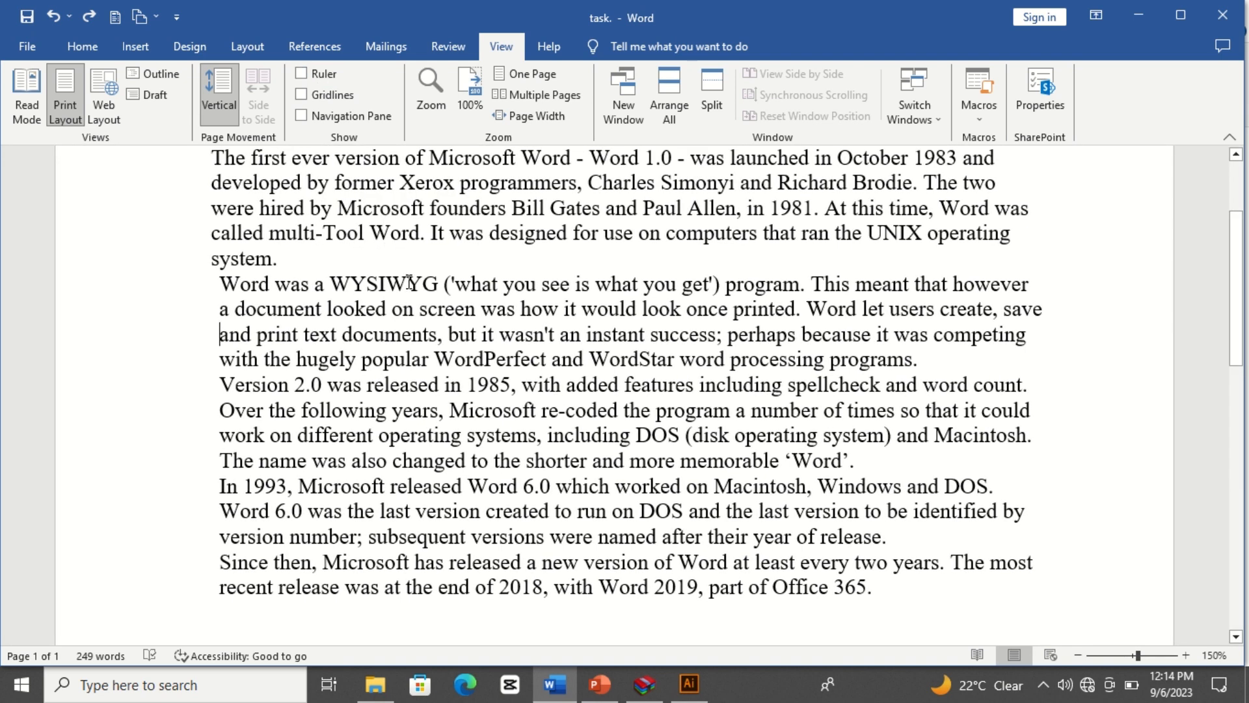
left_click(313, 76)
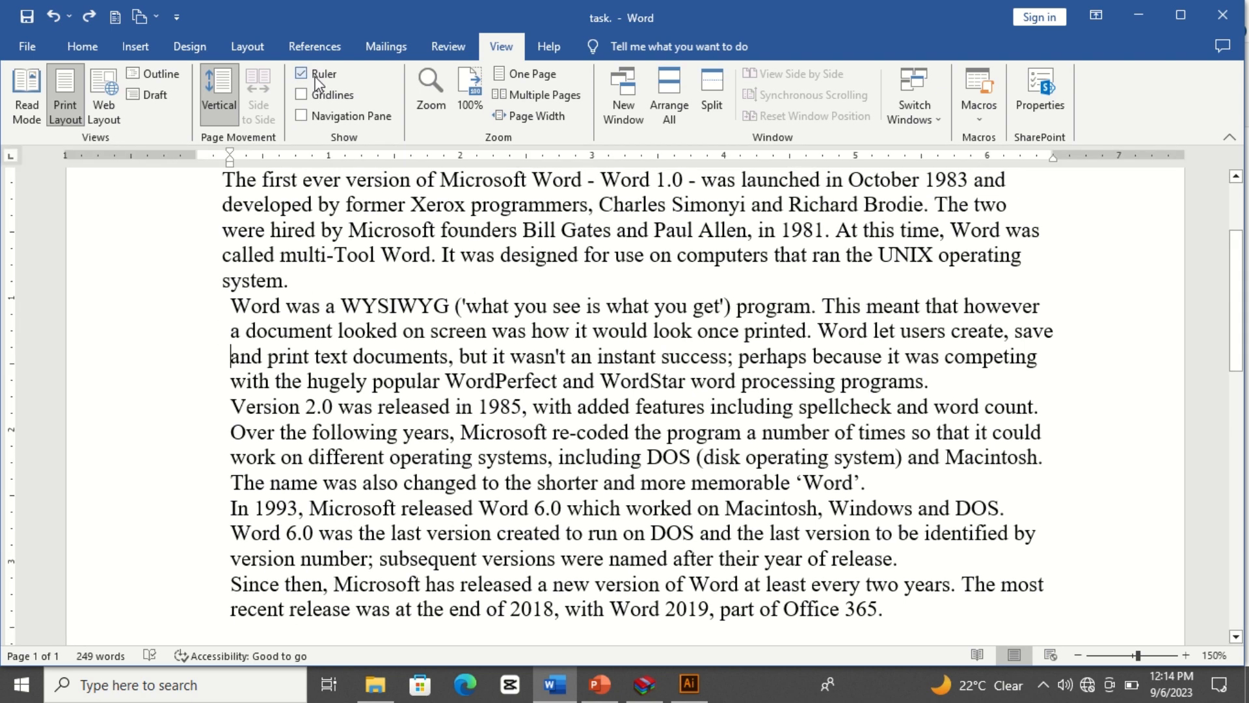
Display the gridlines, look at them along the page, and hide them again
left_click(321, 98)
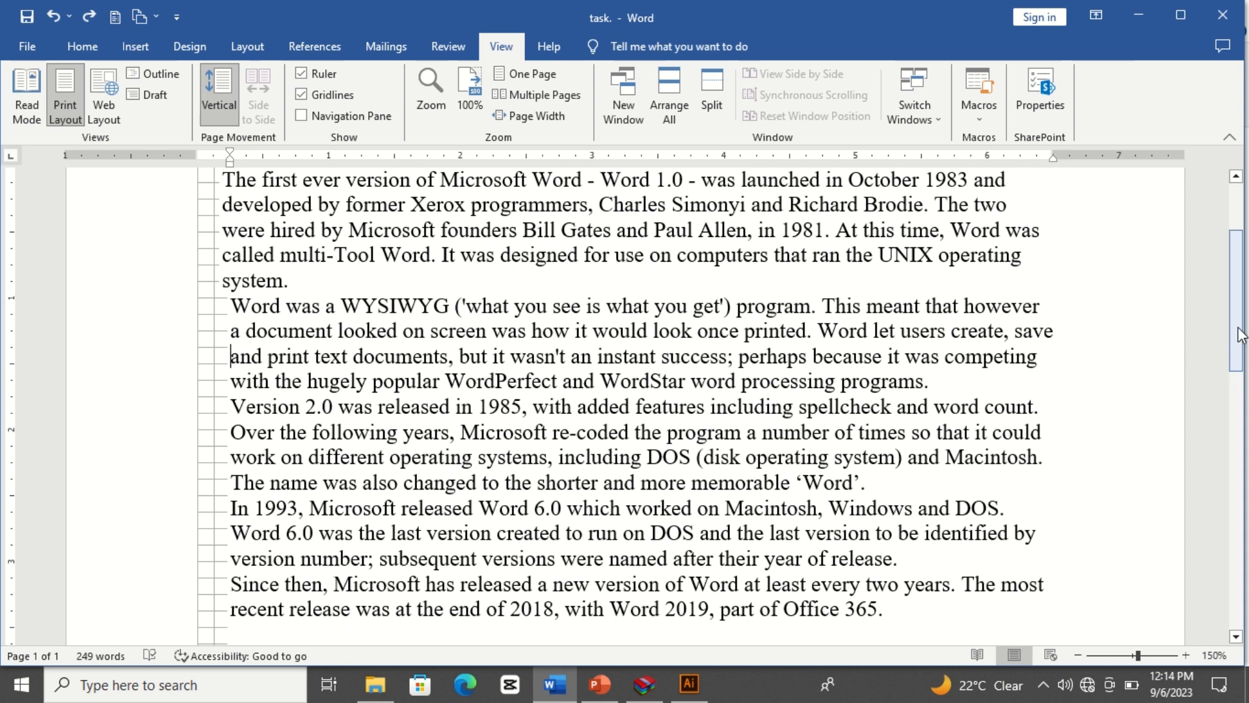
left_click_drag(1236, 364, 1238, 522)
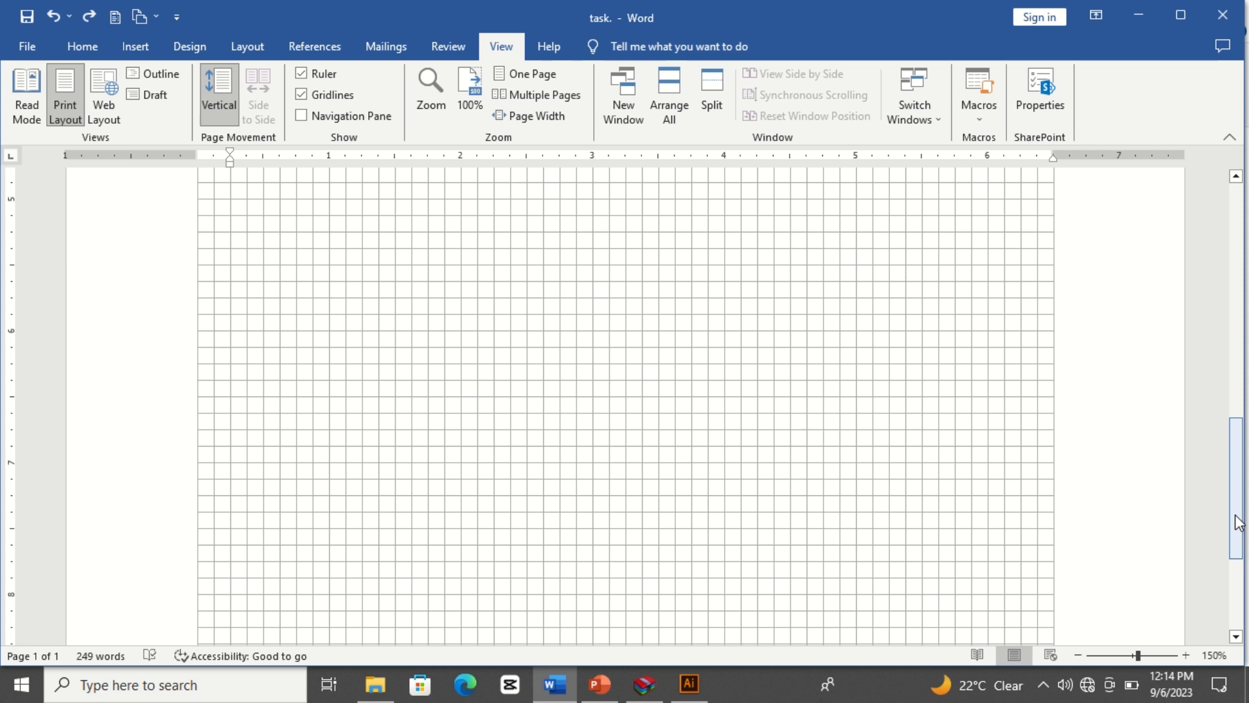
left_click_drag(1238, 522, 1236, 402)
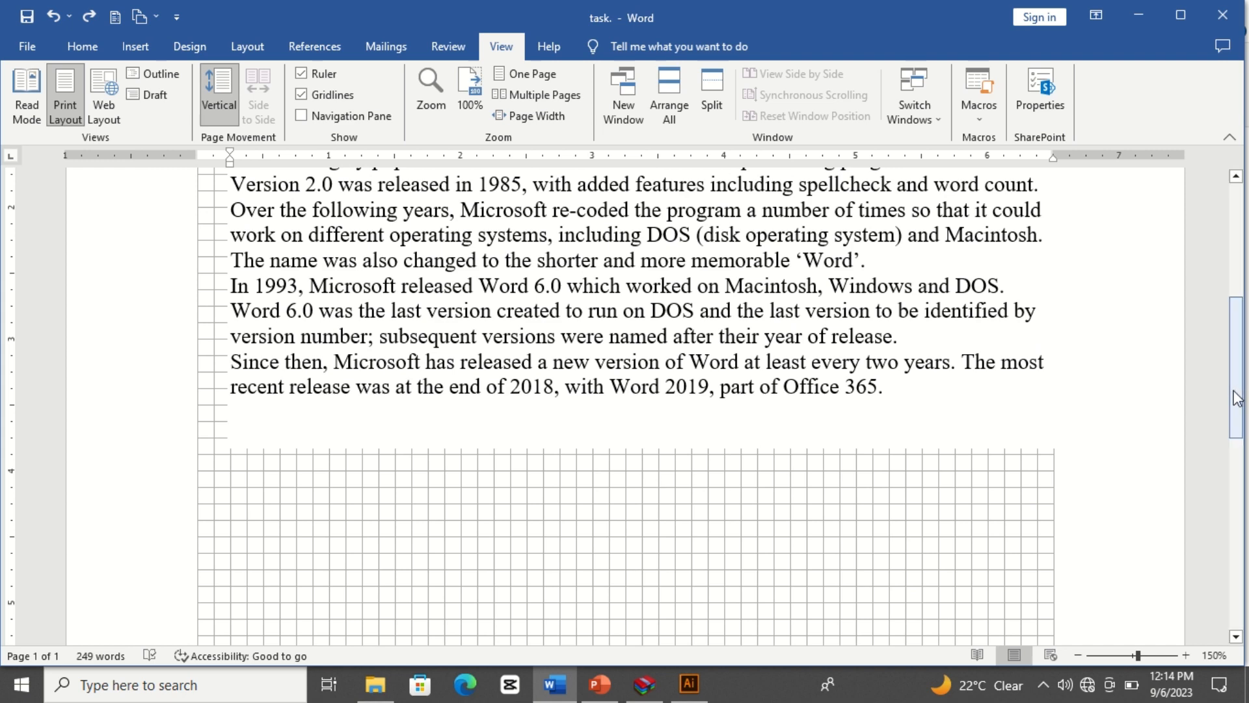
left_click_drag(1237, 390, 1240, 284)
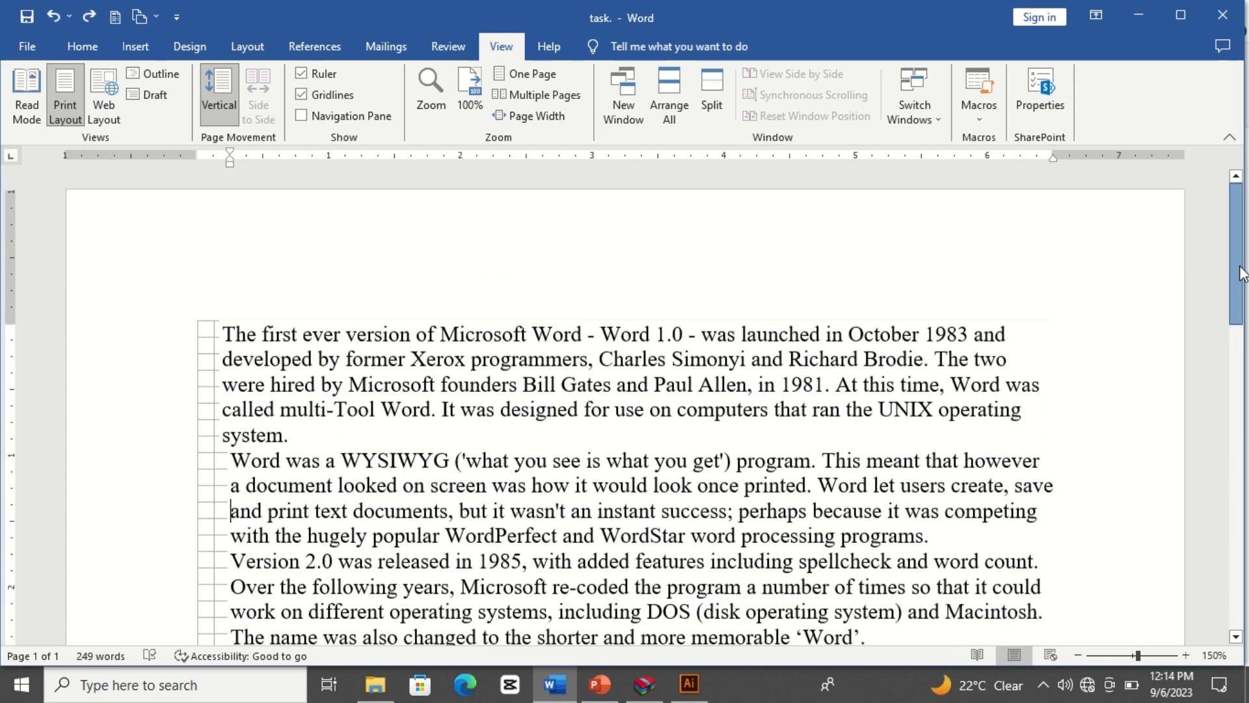
left_click(304, 97)
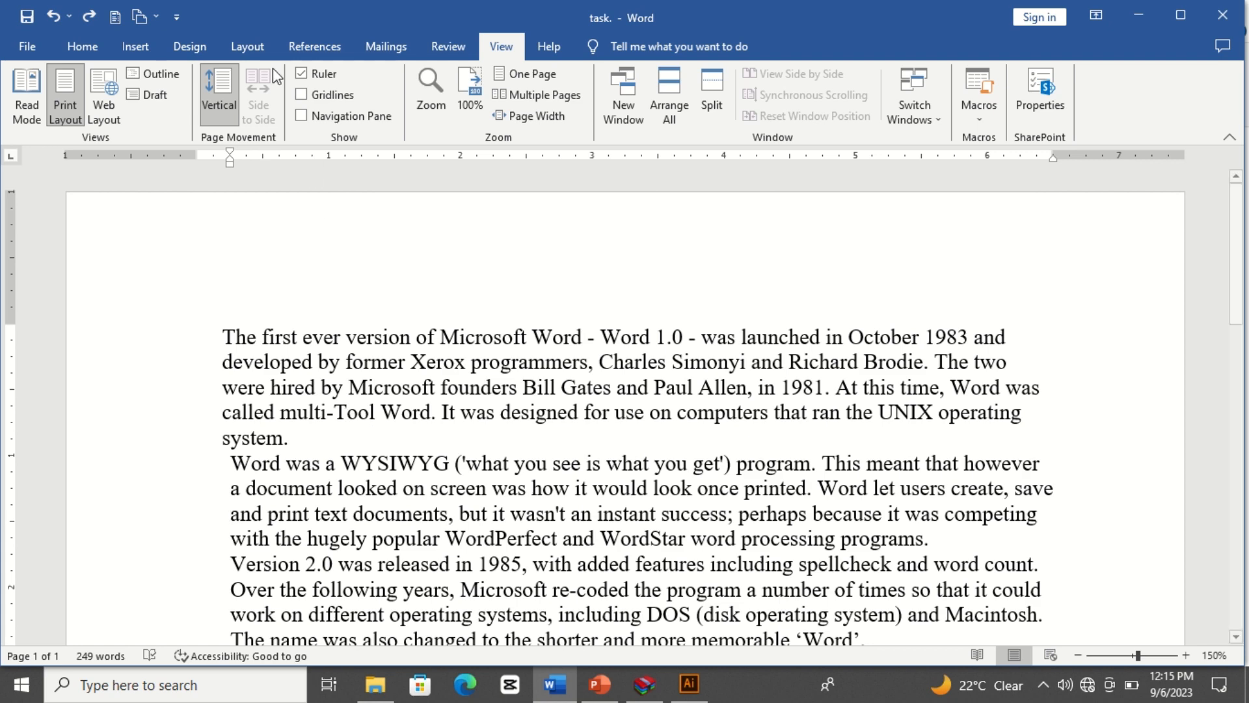
Open the Navigation pane, view its page thumbnails and search results sections, and close the pane
left_click(302, 115)
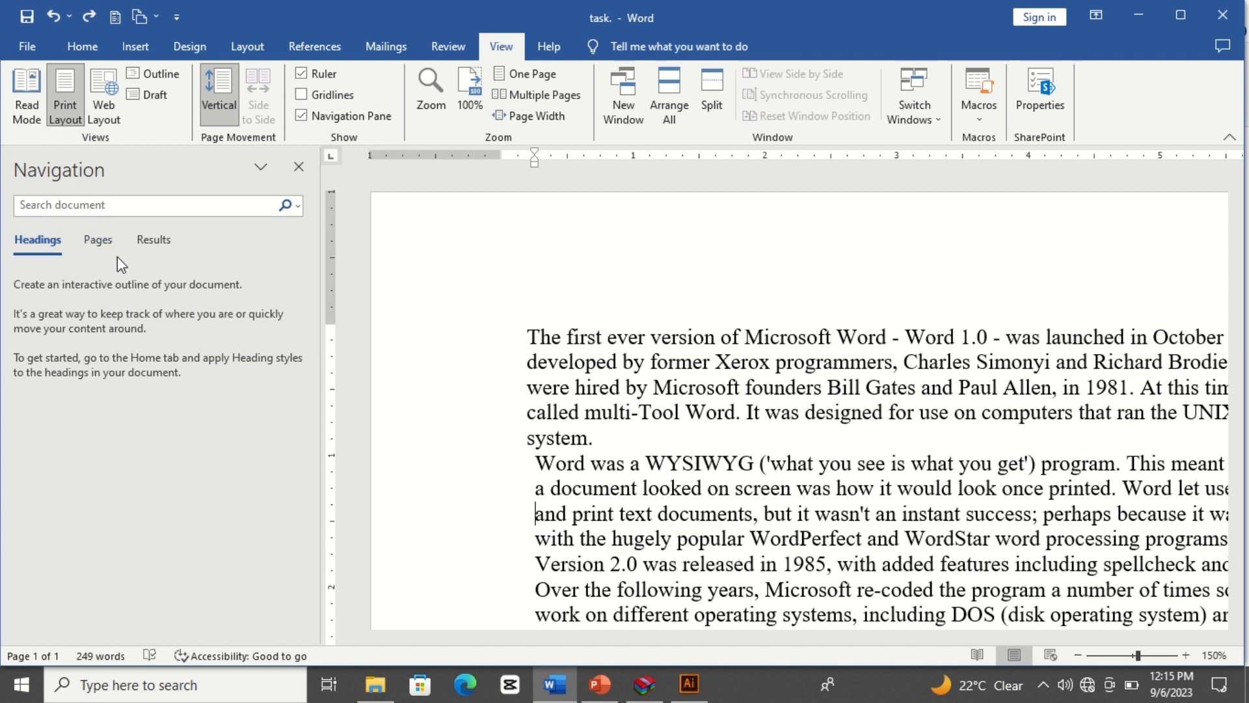
left_click(98, 241)
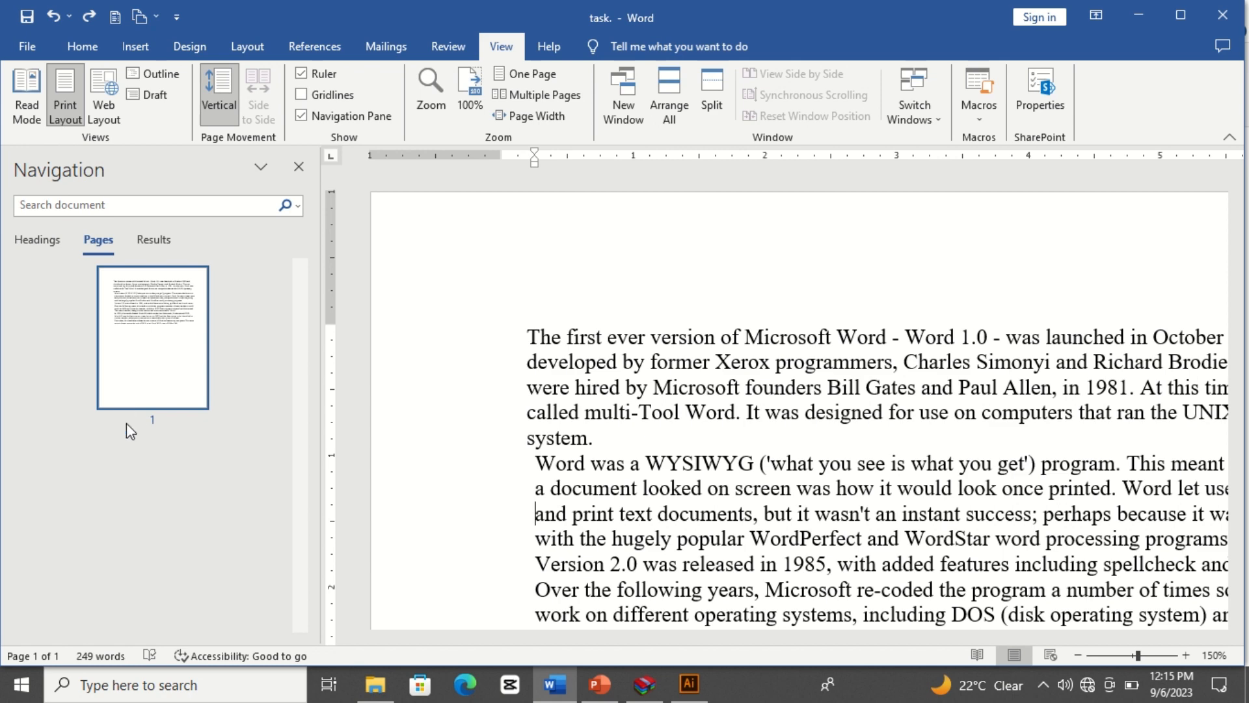
left_click(115, 369)
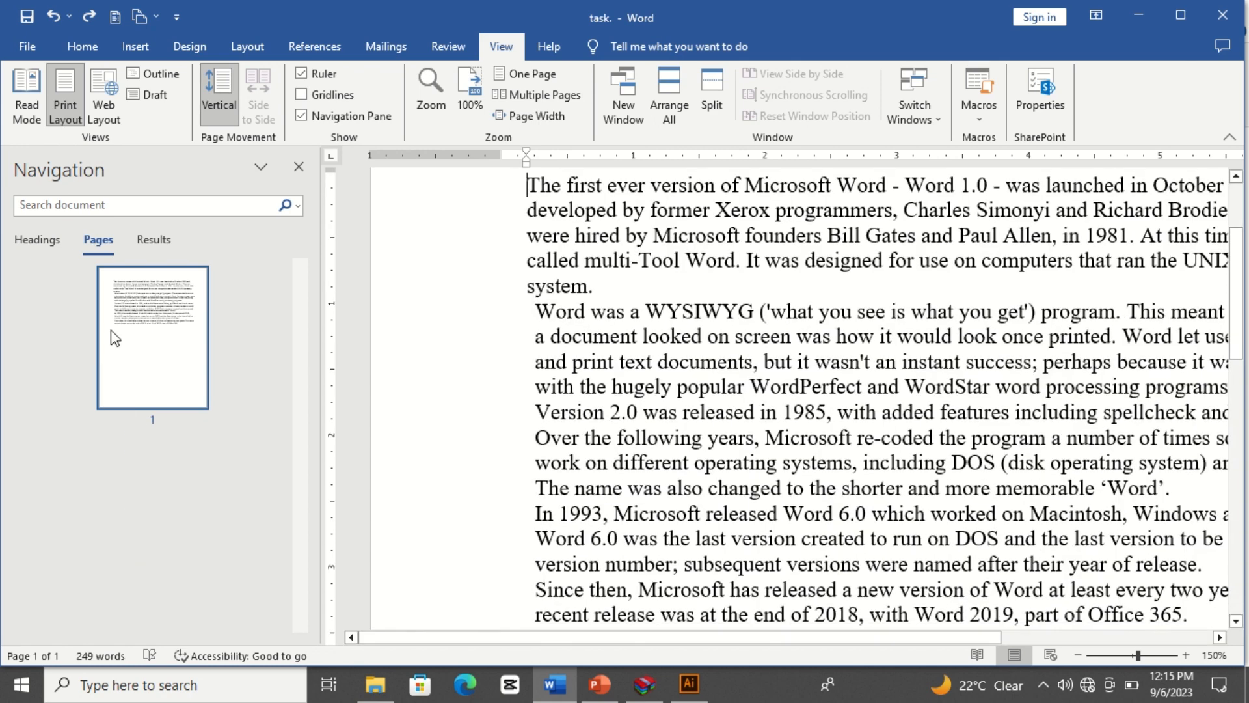
left_click(161, 241)
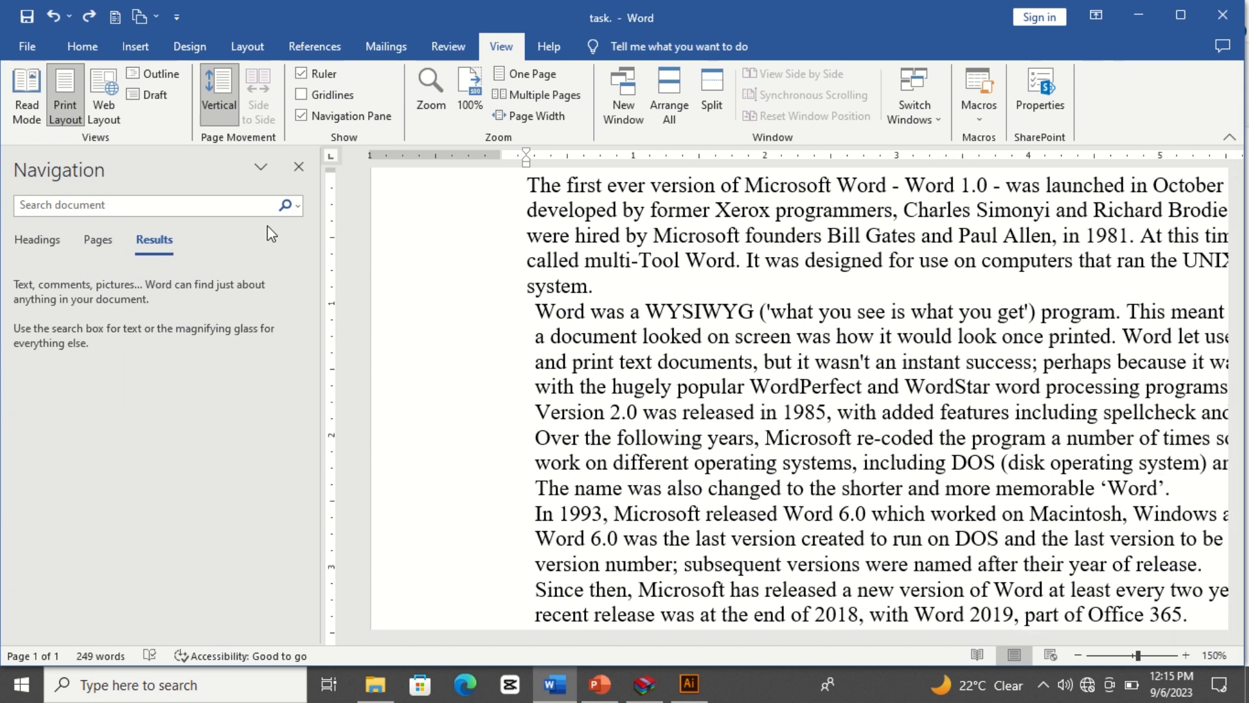
left_click(299, 167)
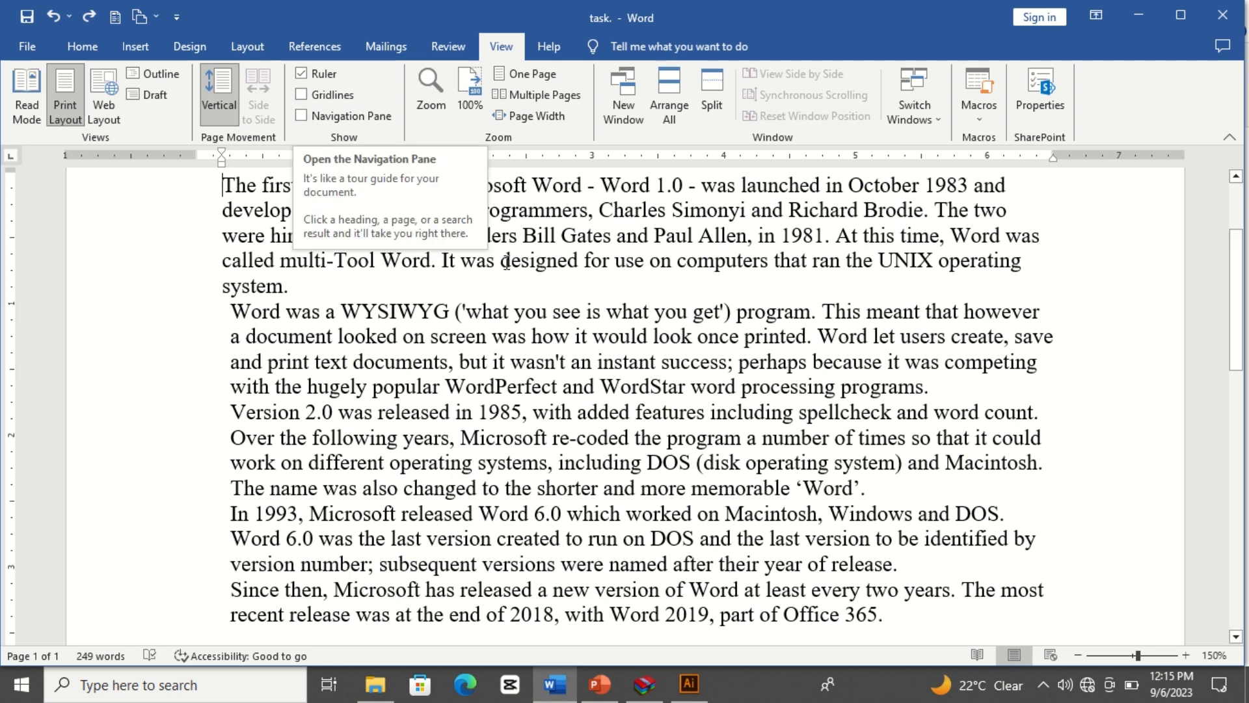
Set the document's zoom to 155% as a custom percentage
left_click(431, 97)
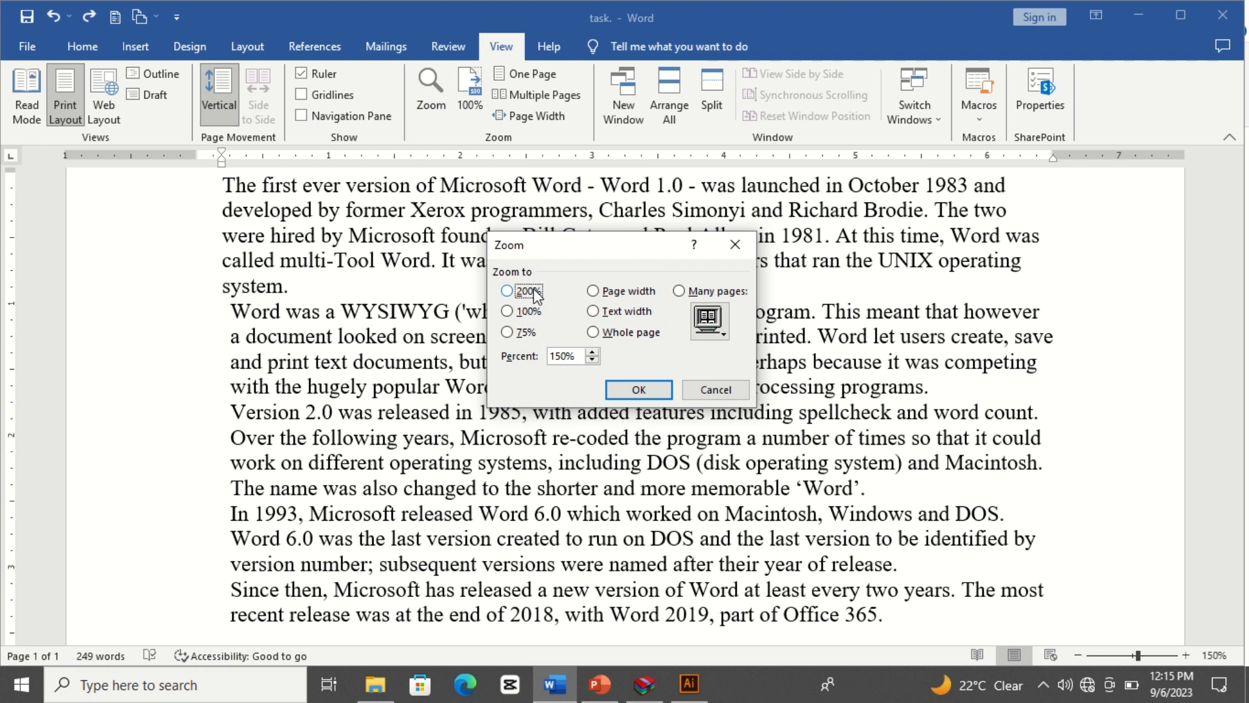
left_click(593, 352)
left_click(593, 353)
left_click(592, 353)
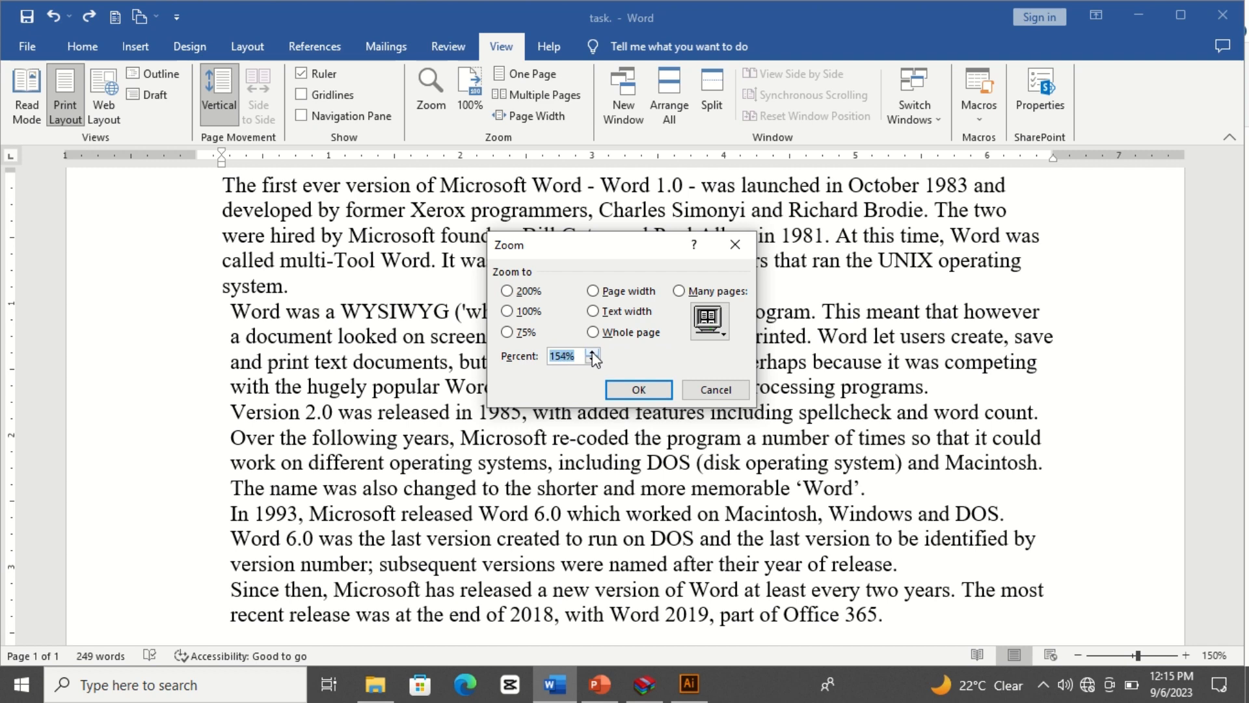
left_click(622, 389)
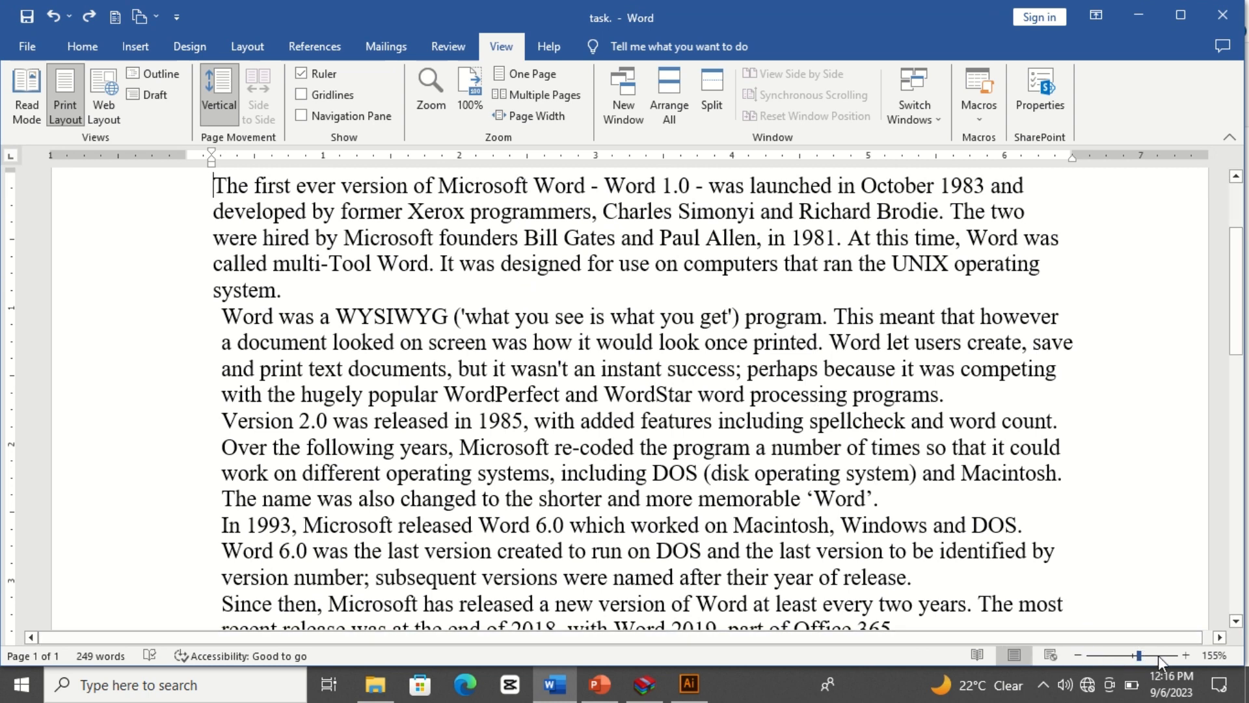
Zoom the document out in 10% increments to 110%
left_click(1078, 655)
left_click(1078, 655)
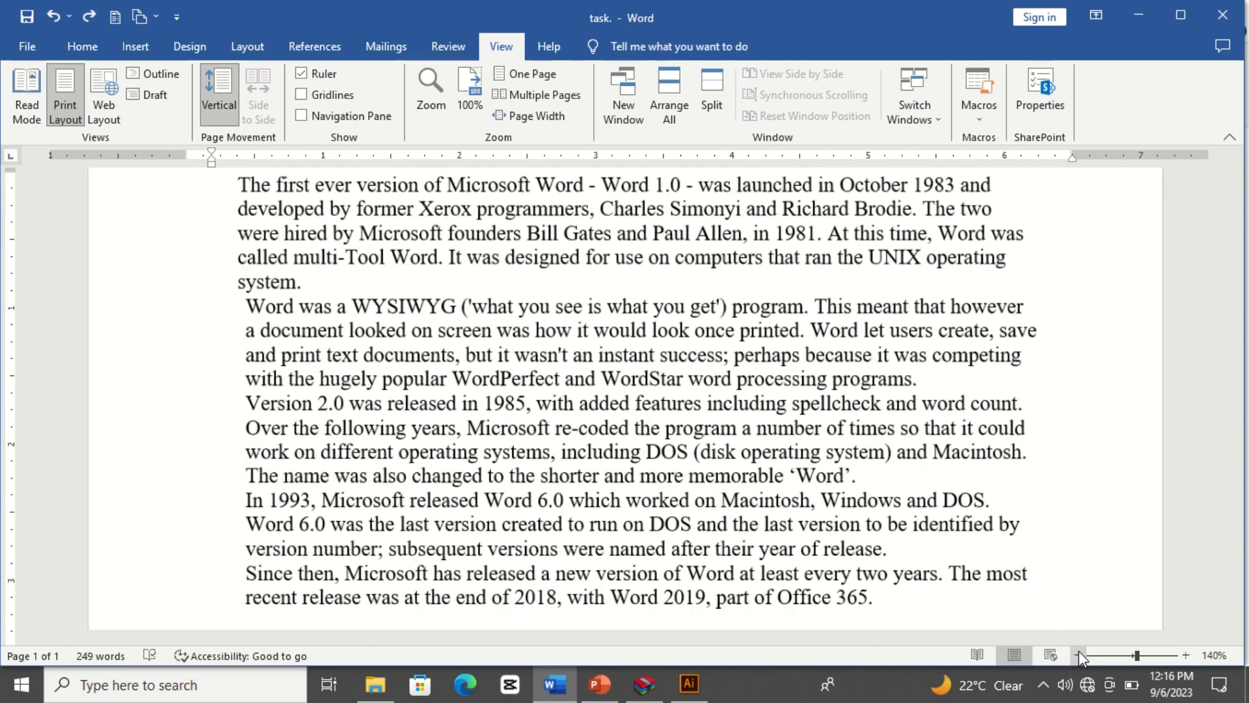
left_click(1078, 655)
left_click(1078, 655)
left_click(1078, 655)
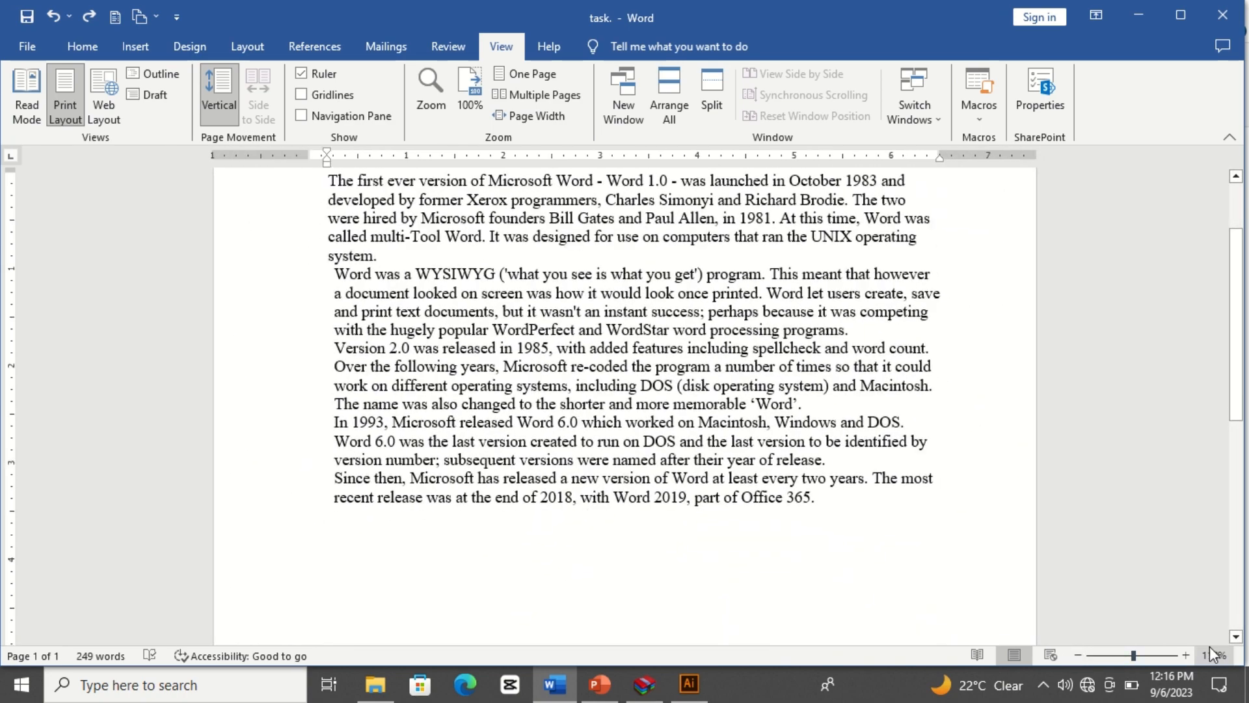
Zoom the document in to 200% and place the cursor at the end of the second paragraph
left_click(1186, 655)
left_click(1186, 654)
left_click(1185, 655)
left_click(1186, 655)
left_click(1185, 655)
left_click(1185, 655)
left_click(1185, 655)
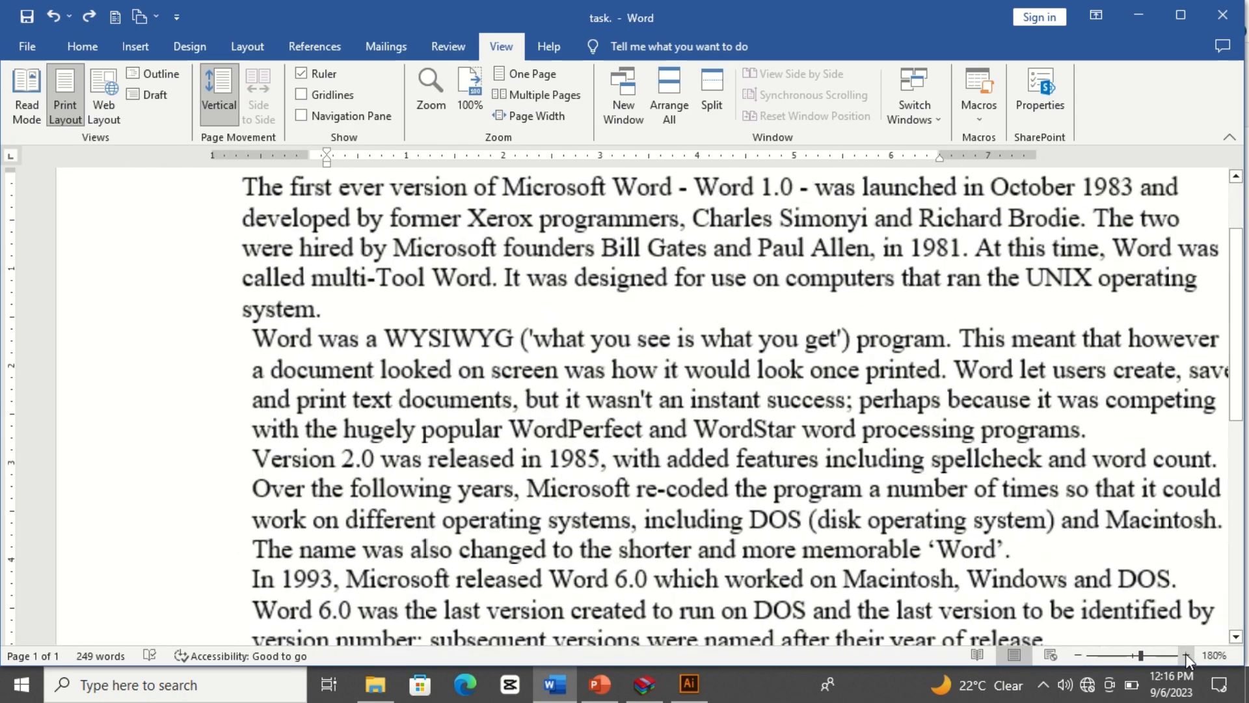
left_click(1186, 655)
left_click(1185, 655)
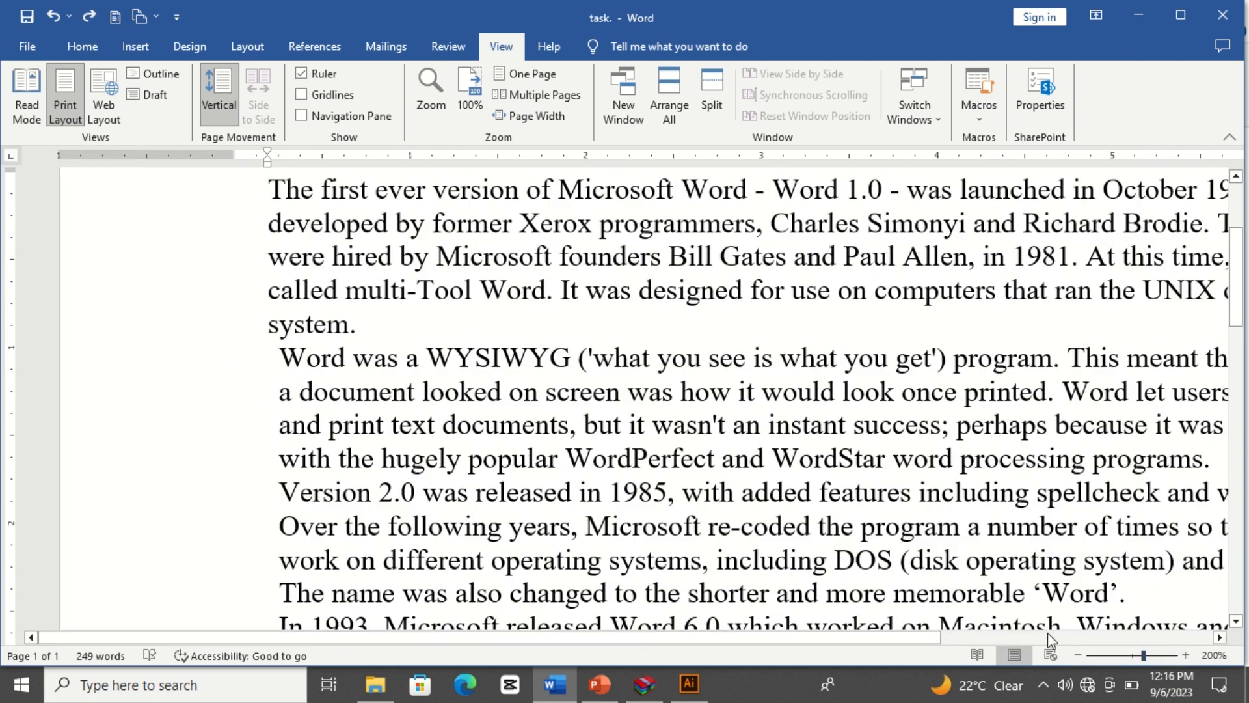
left_click_drag(900, 638, 1025, 616)
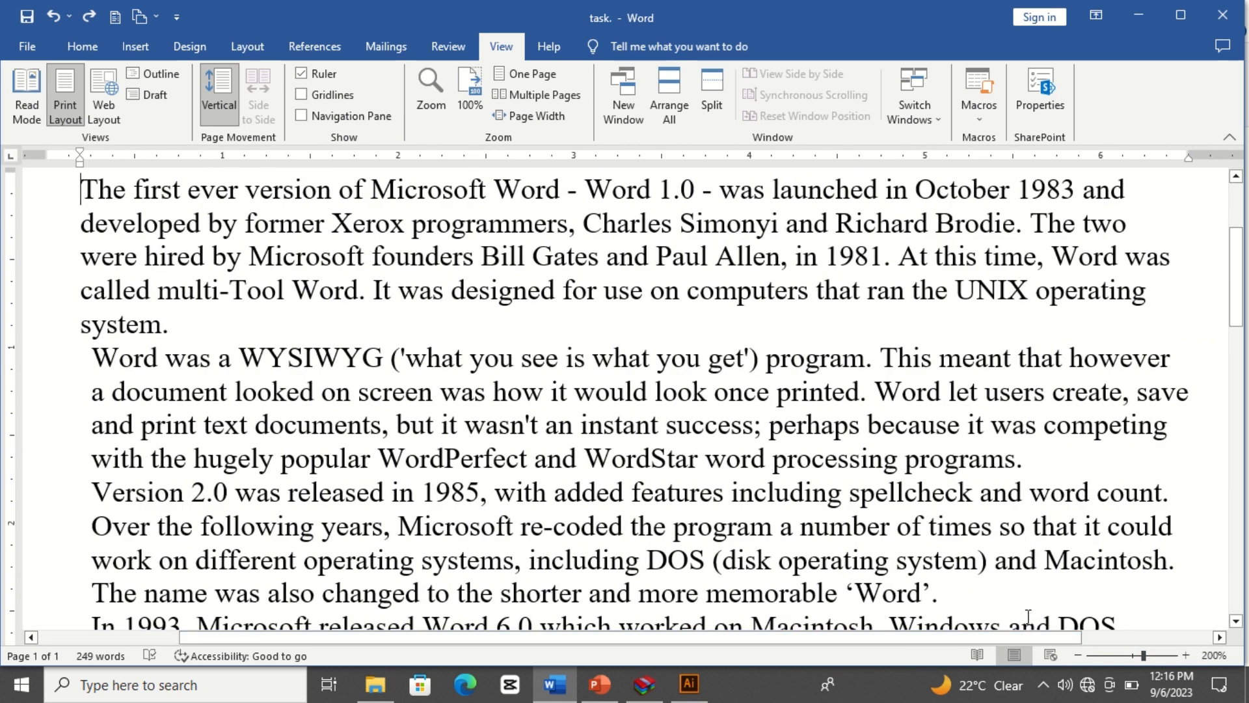
left_click(1105, 470)
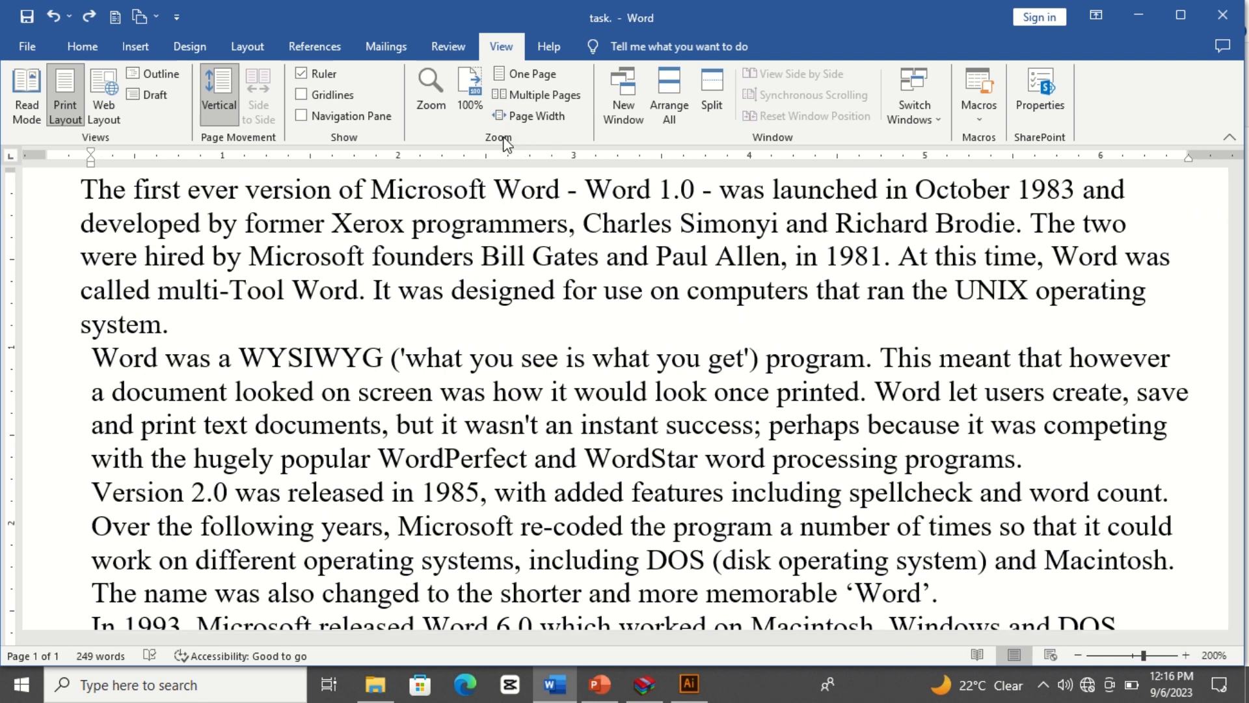
Show the document as one whole page and in the multiple pages view, and fit it to the page width
left_click(528, 77)
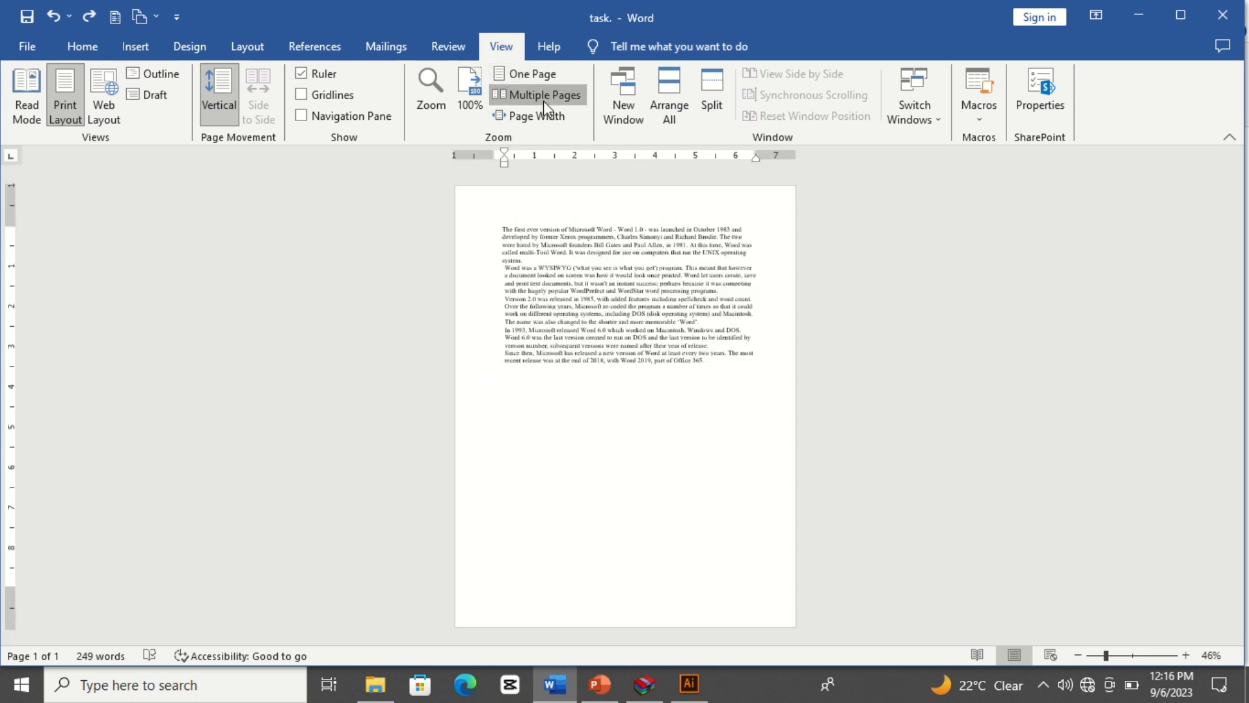
left_click(544, 100)
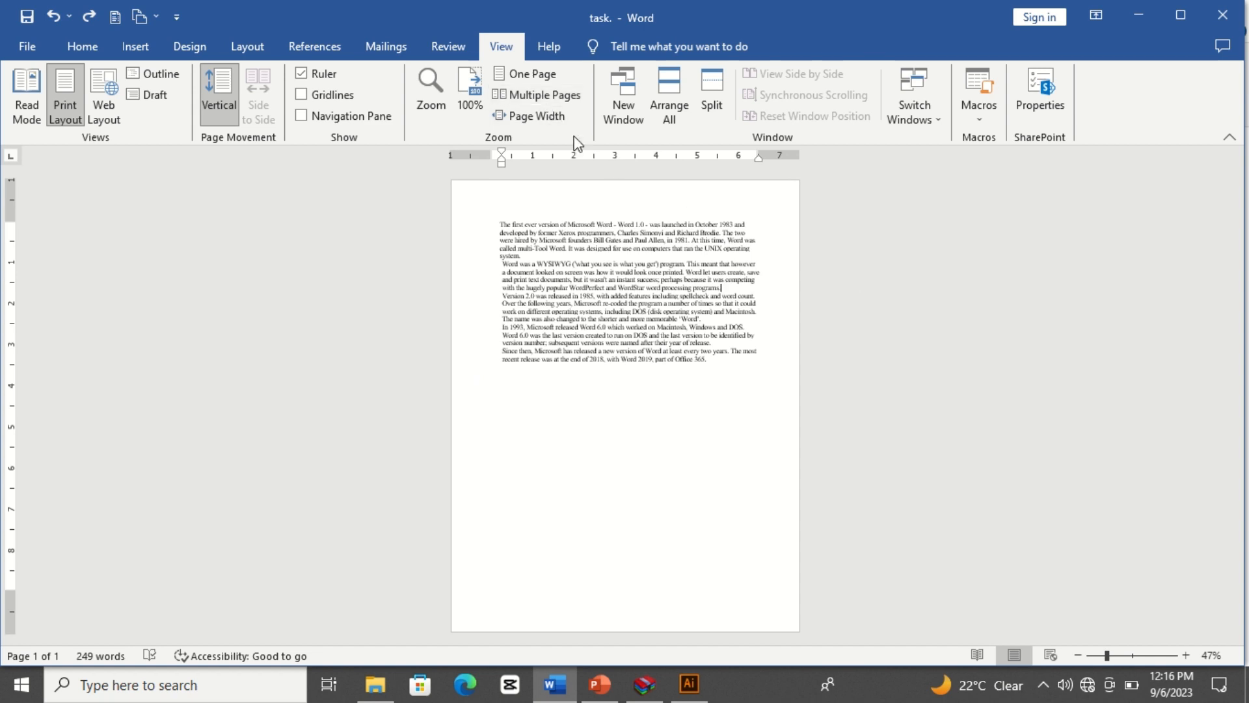
left_click(546, 126)
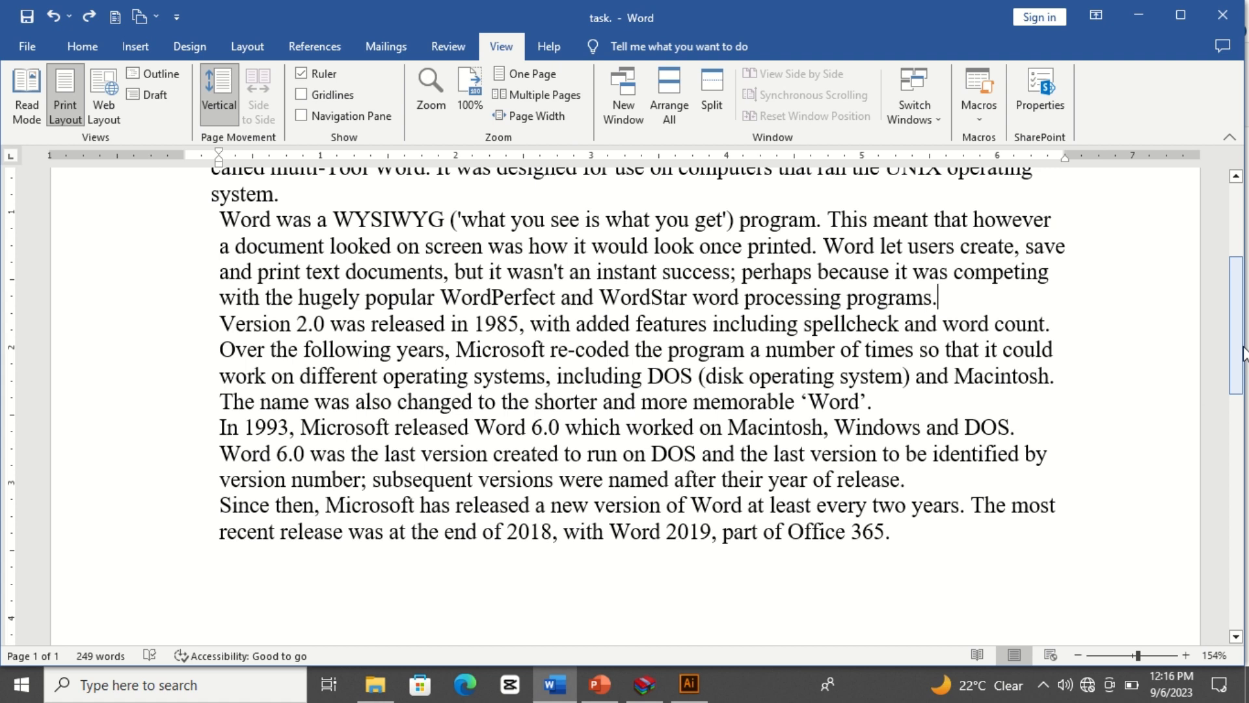
left_click_drag(1242, 352, 1226, 314)
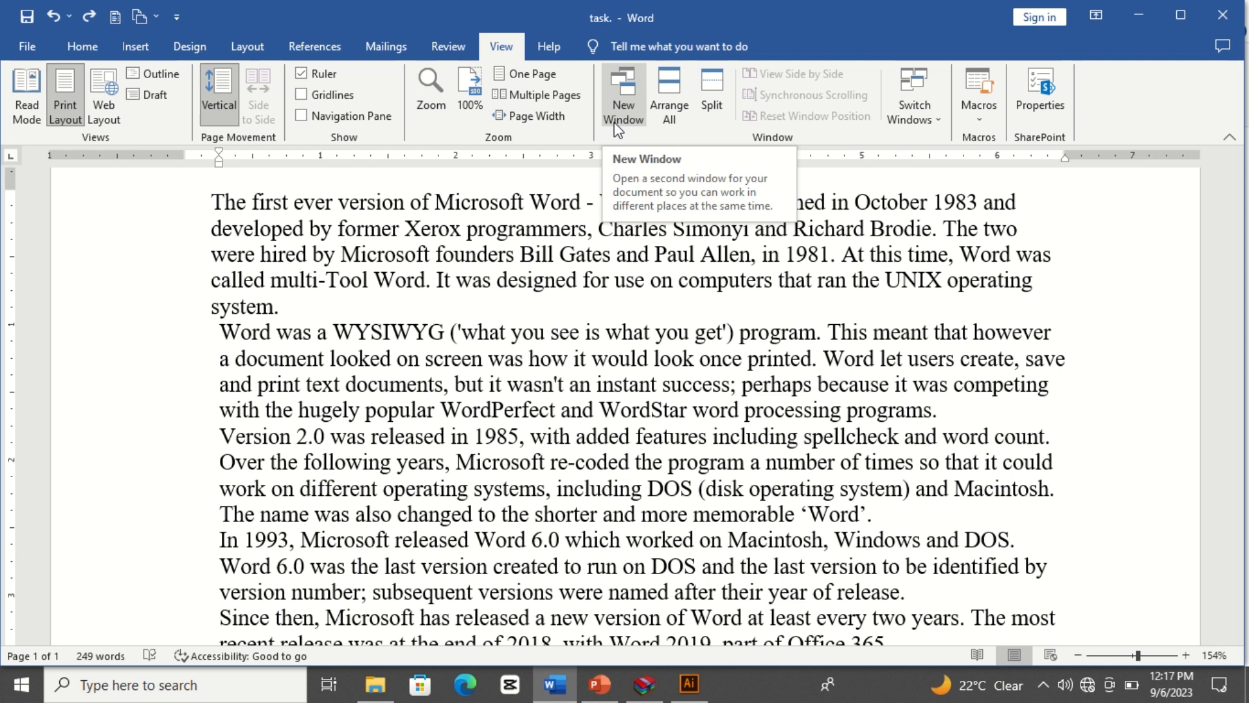
Open a second window of the document and switch back to the first window
left_click(628, 109)
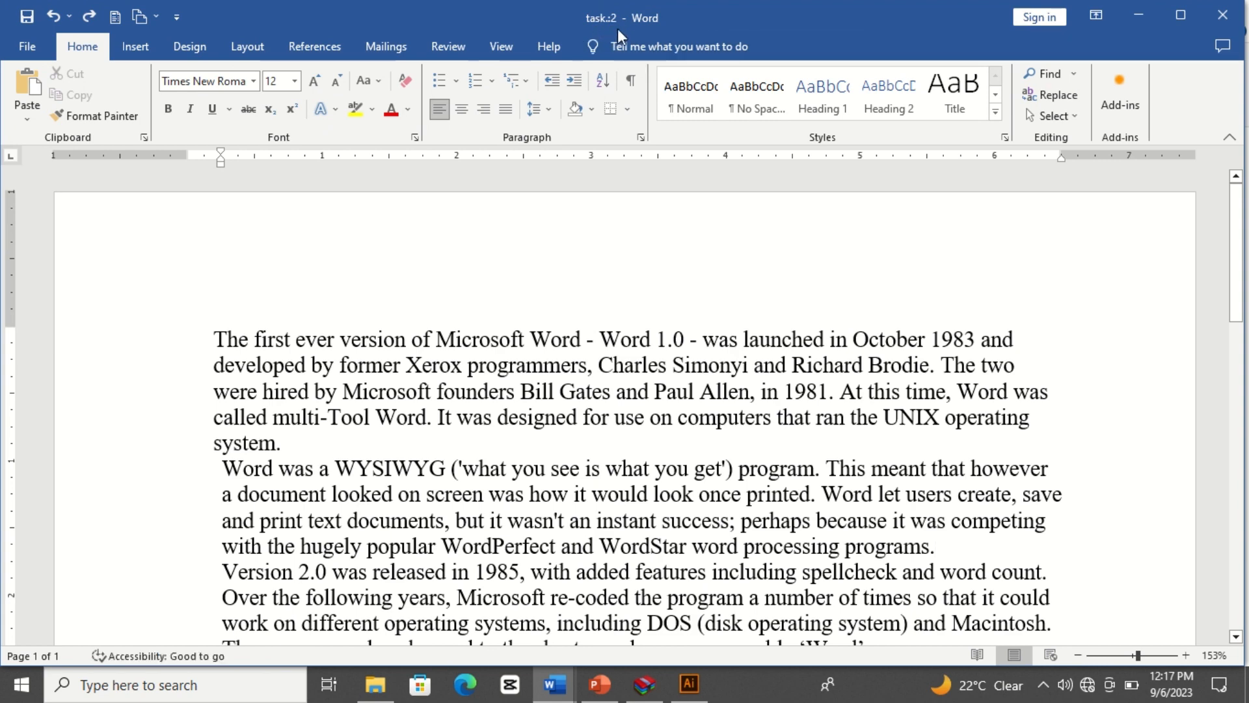
mouse_move(553, 695)
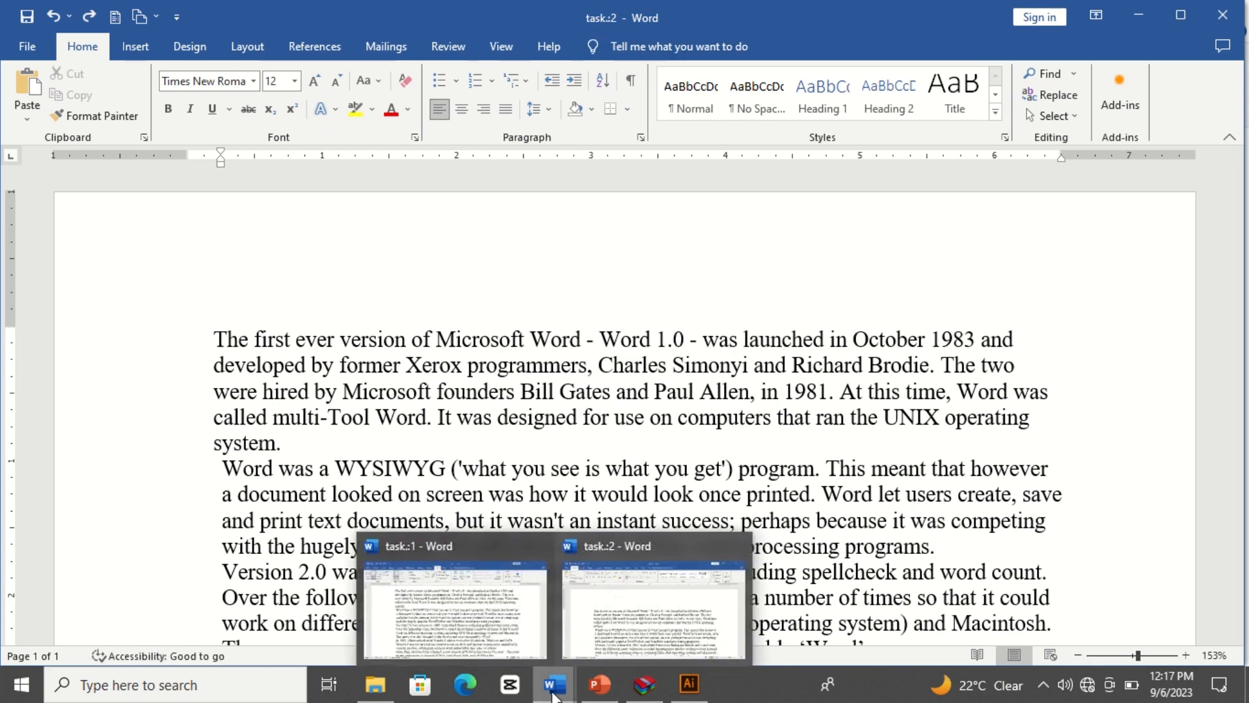
mouse_move(416, 581)
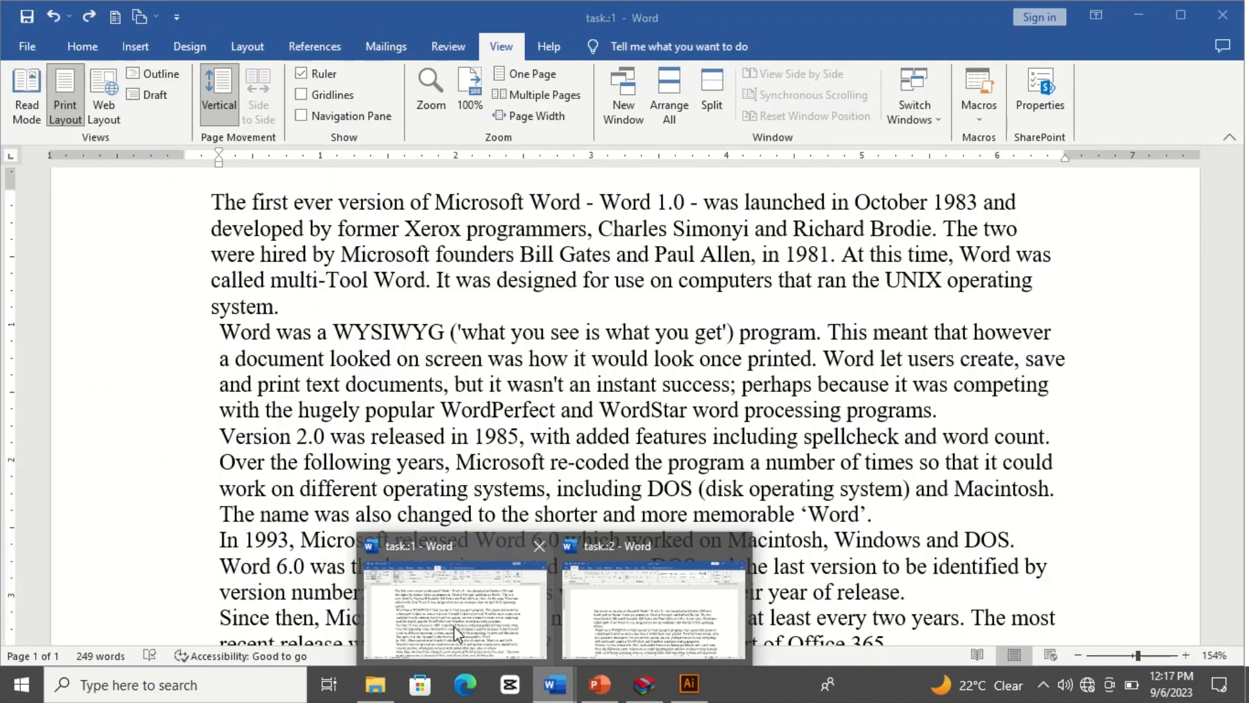
left_click(455, 625)
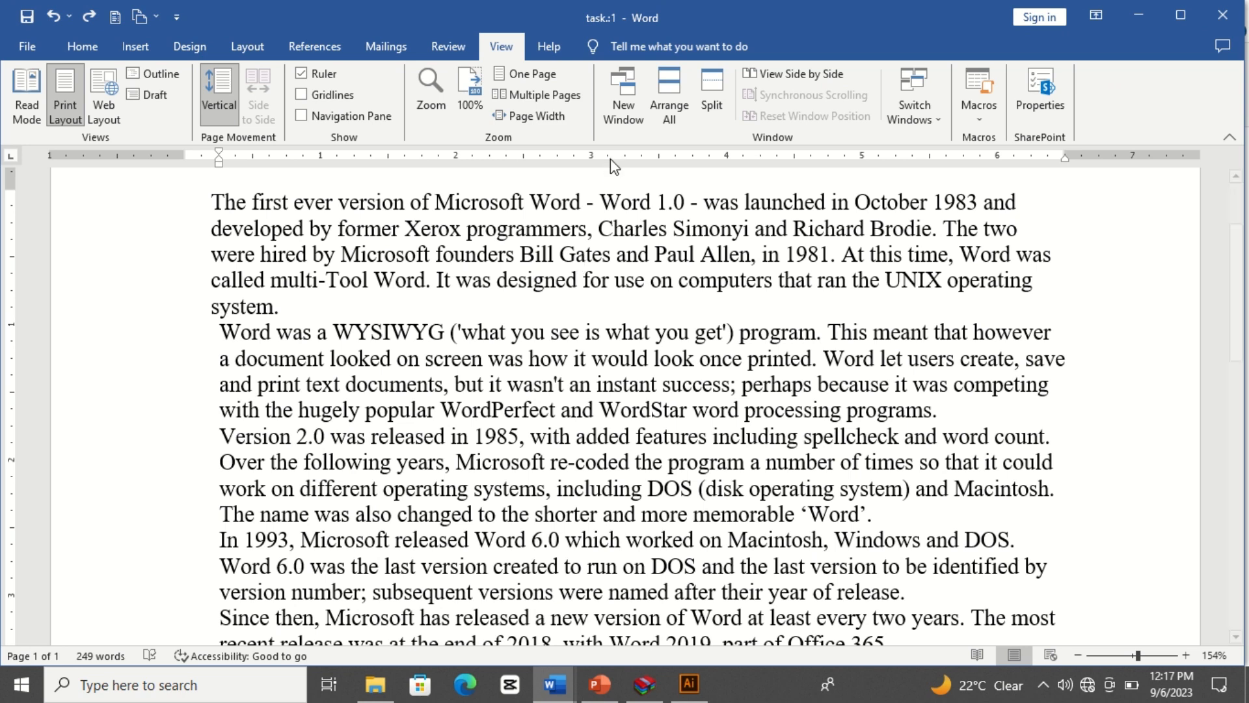
Arrange all open document windows on the screen, and maximize the first window
left_click(669, 103)
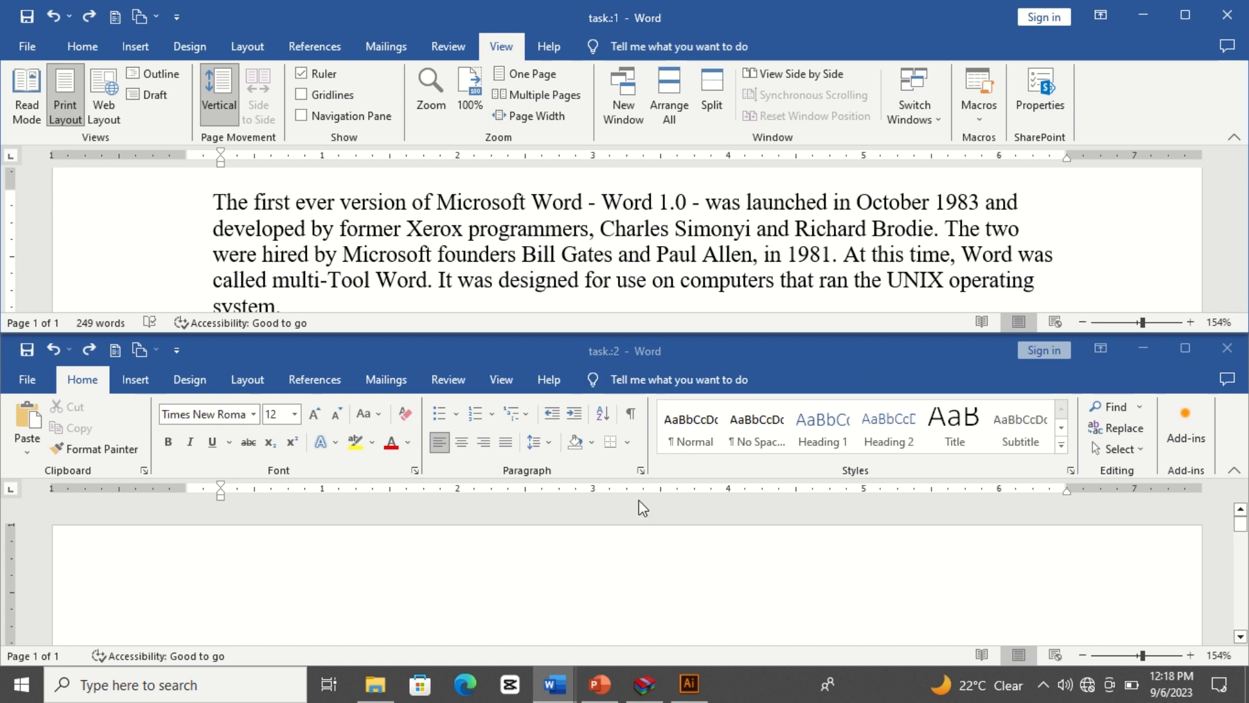
left_click(693, 229)
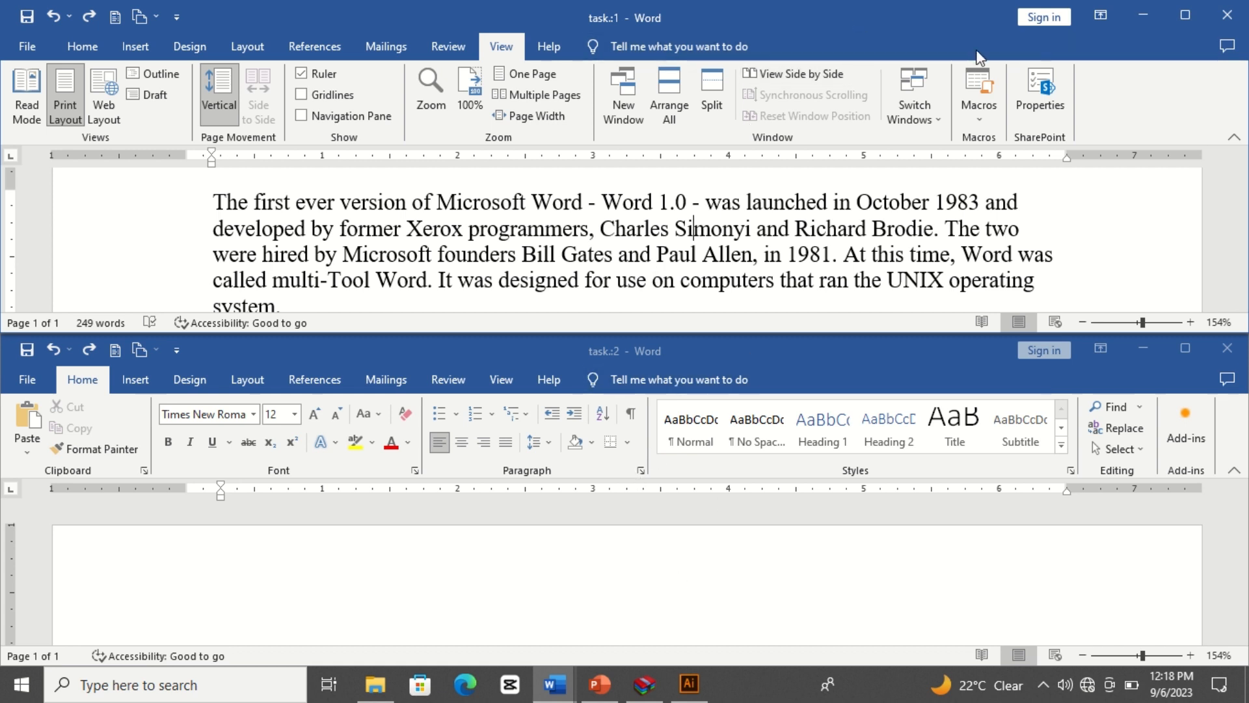
left_click(1175, 23)
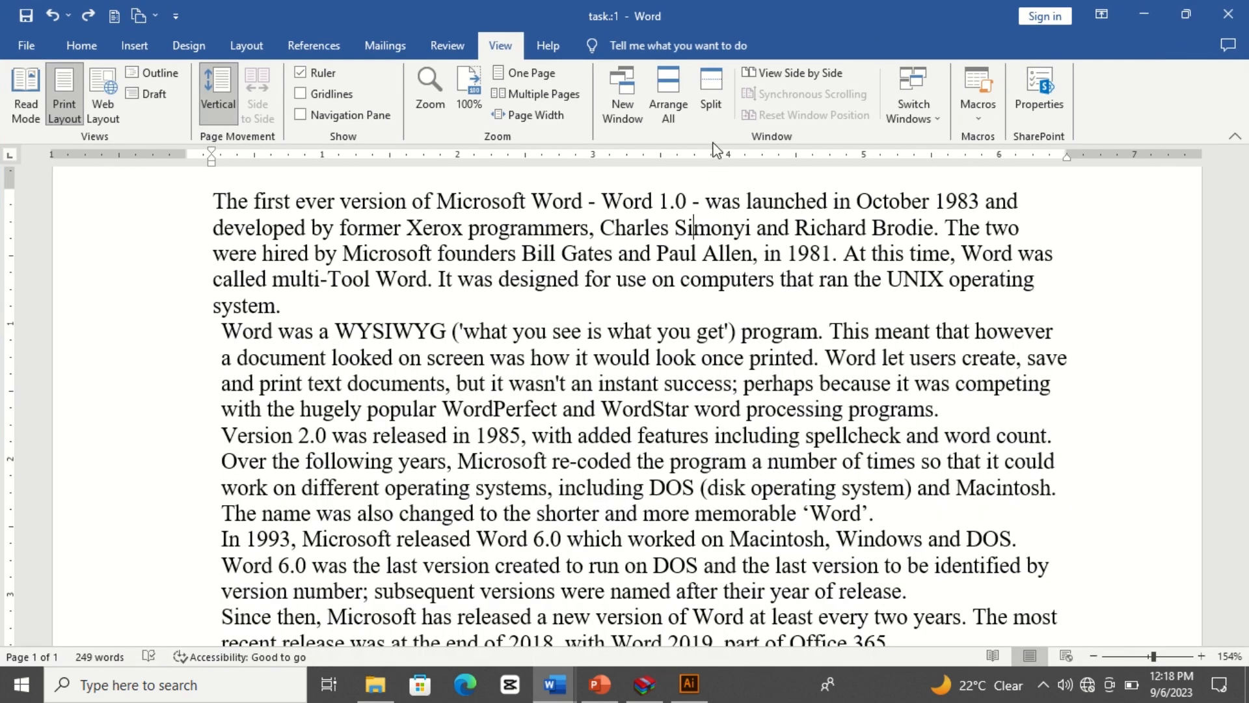
Split the document window, scroll the upper and lower parts independently, and remove the split
left_click(713, 96)
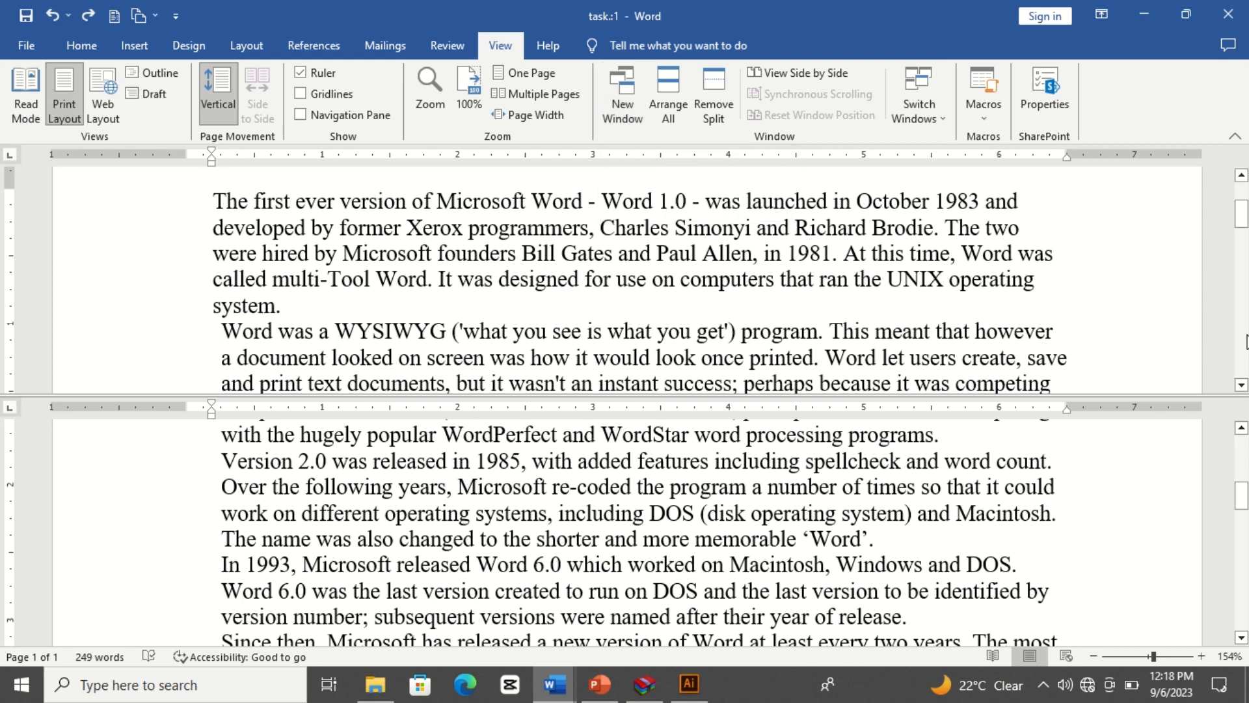
left_click_drag(1242, 212, 1245, 301)
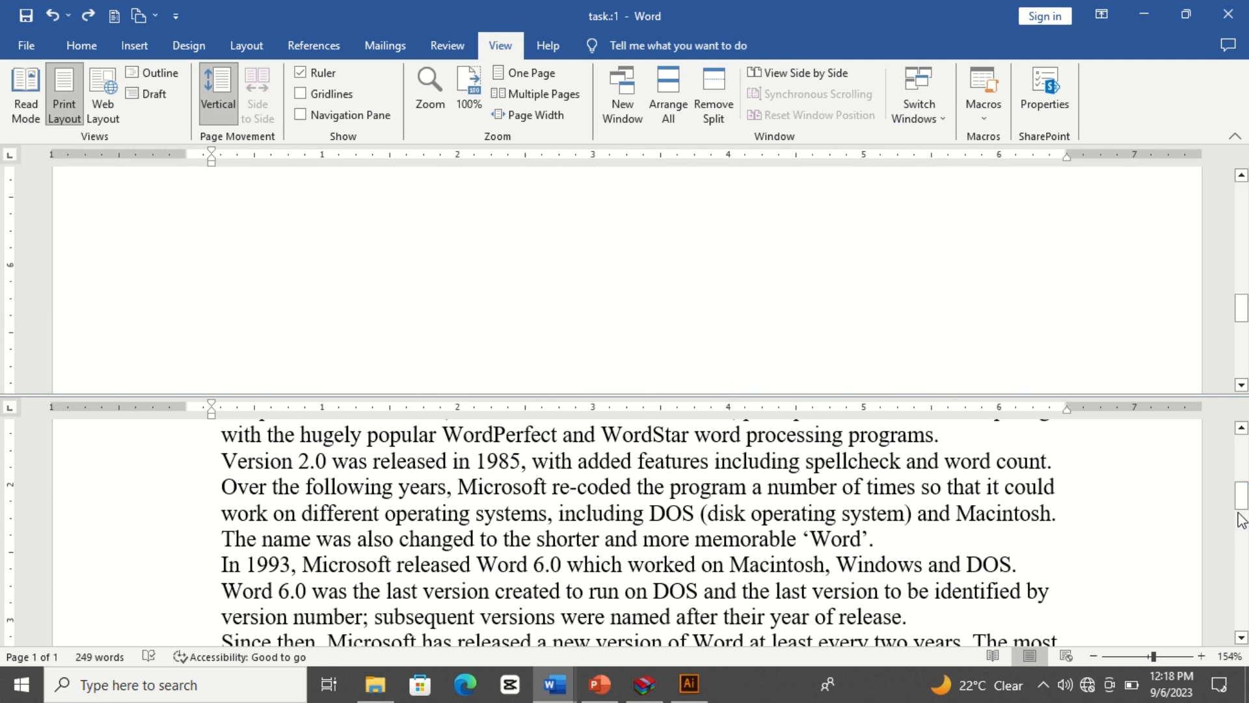
left_click_drag(1243, 504, 1244, 453)
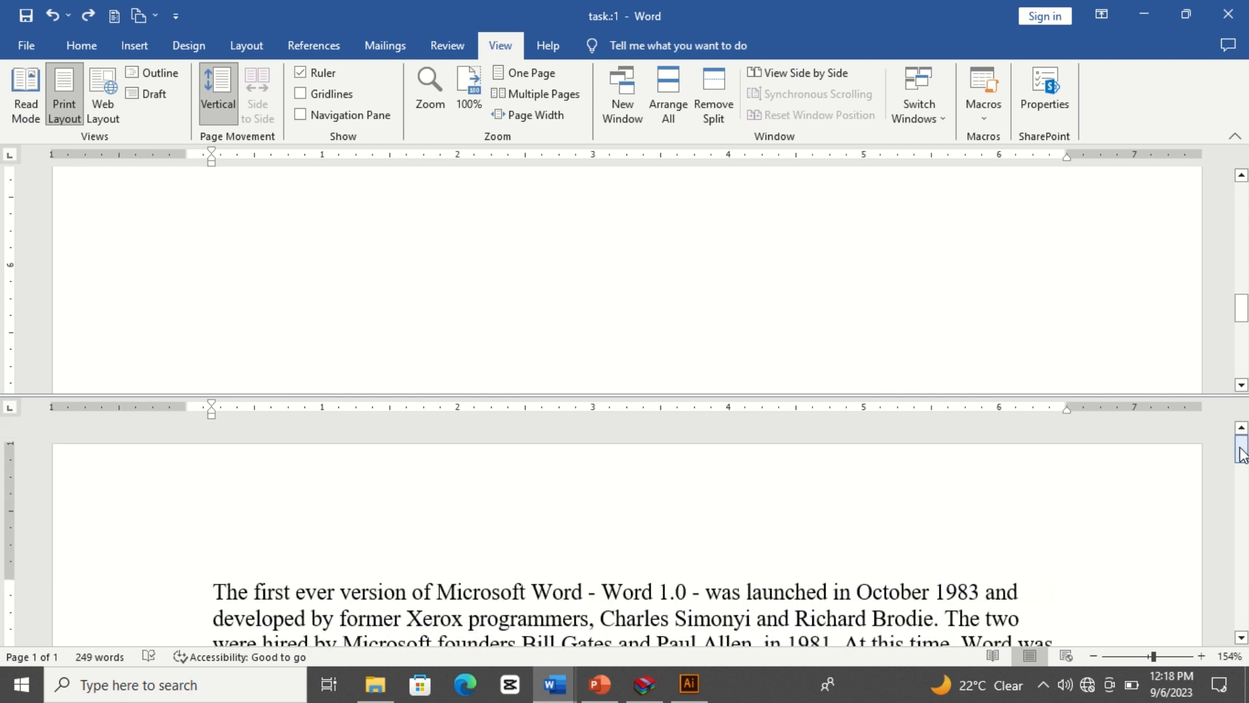
left_click_drag(1242, 309, 1247, 211)
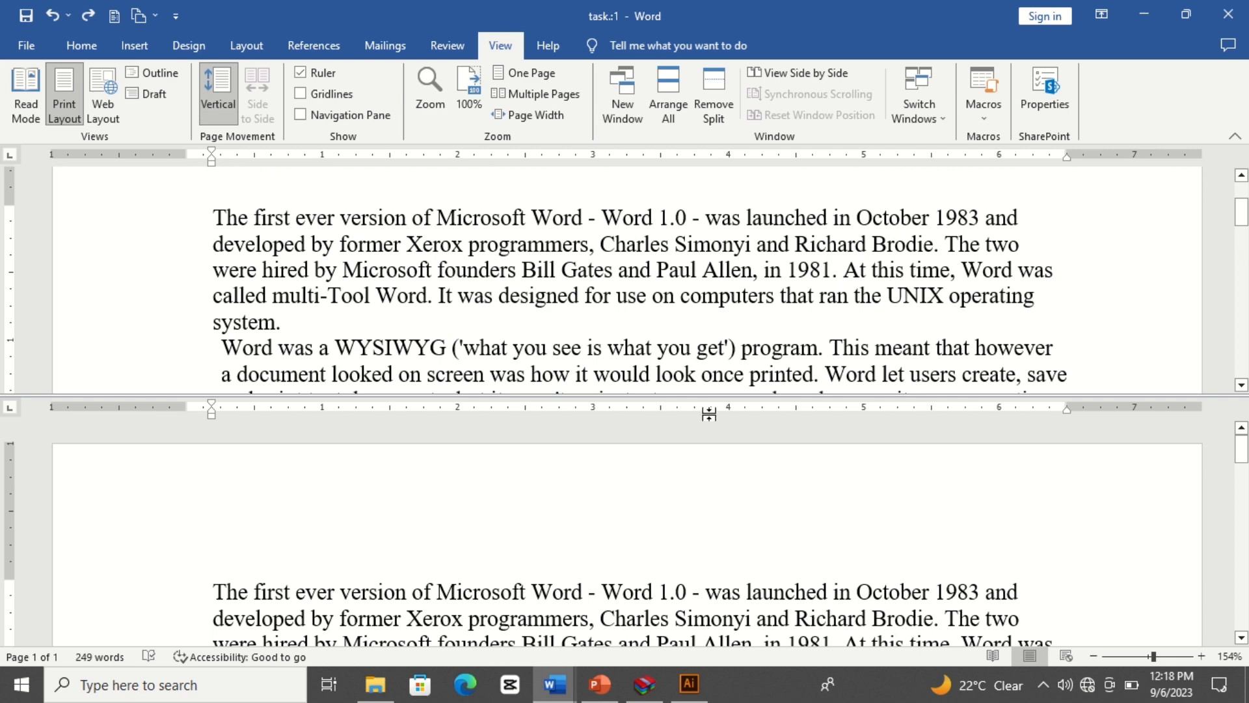
left_click(713, 113)
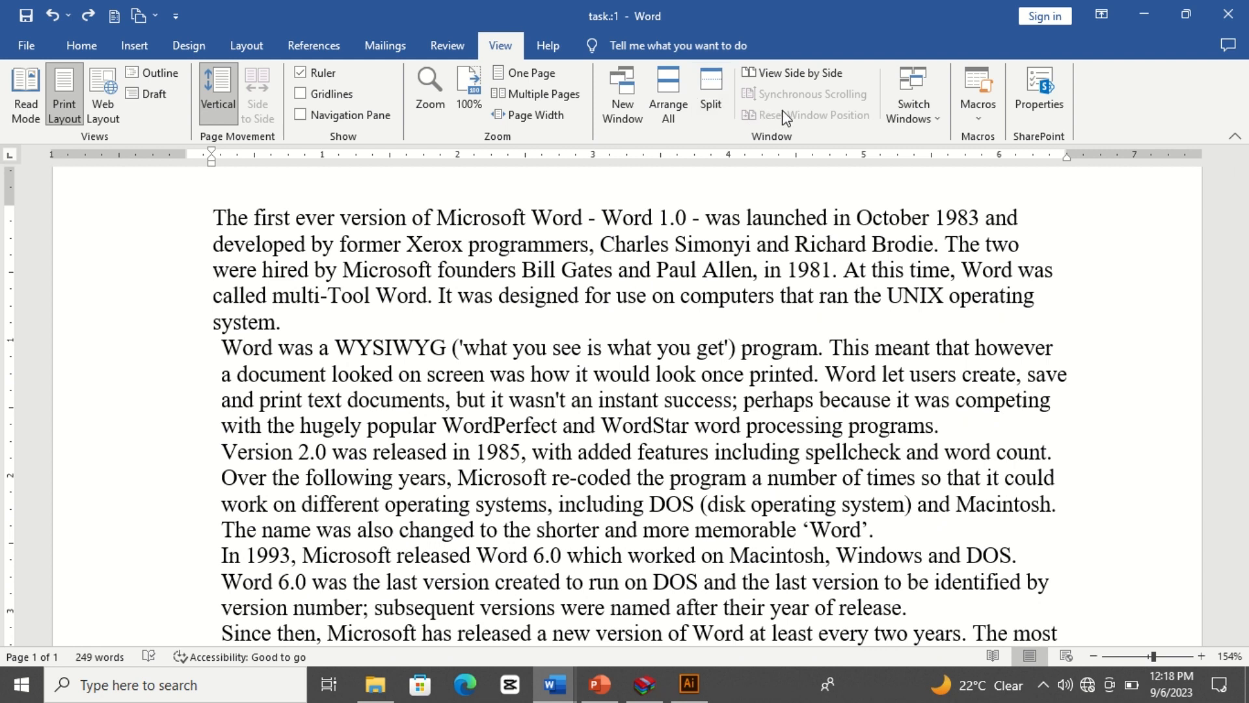
View the two document windows side by side and maximize the first one
left_click(806, 79)
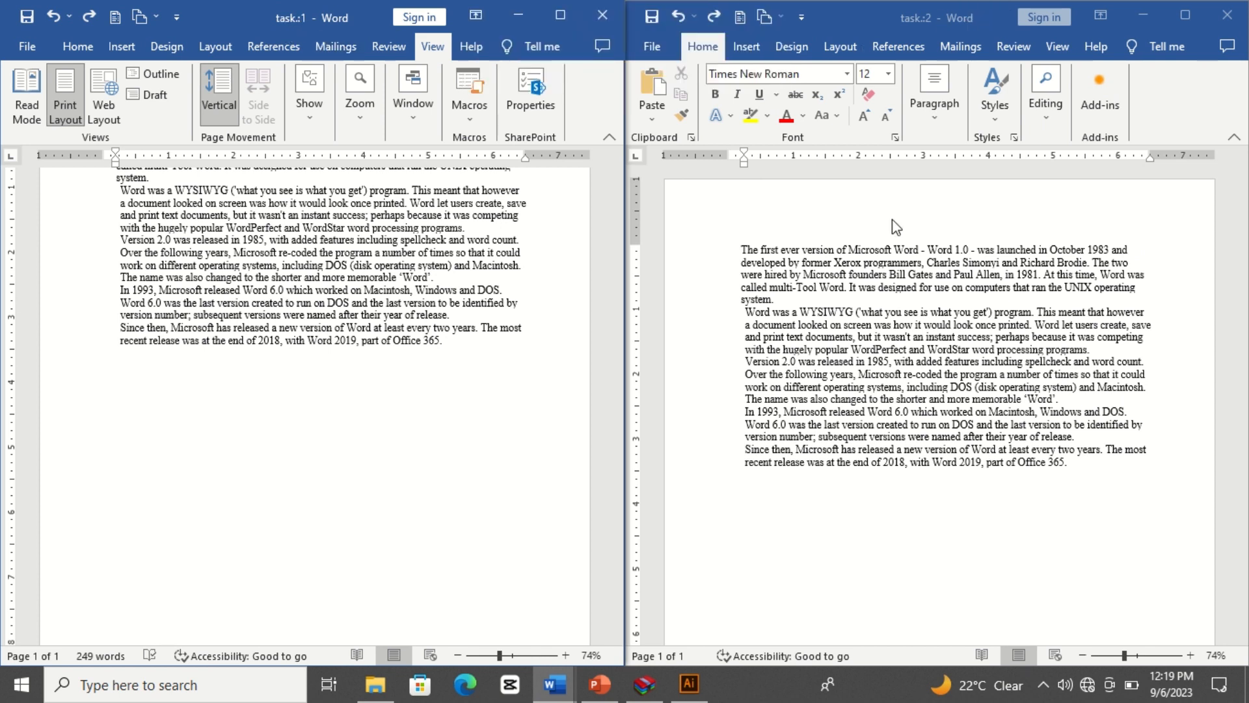
left_click(559, 14)
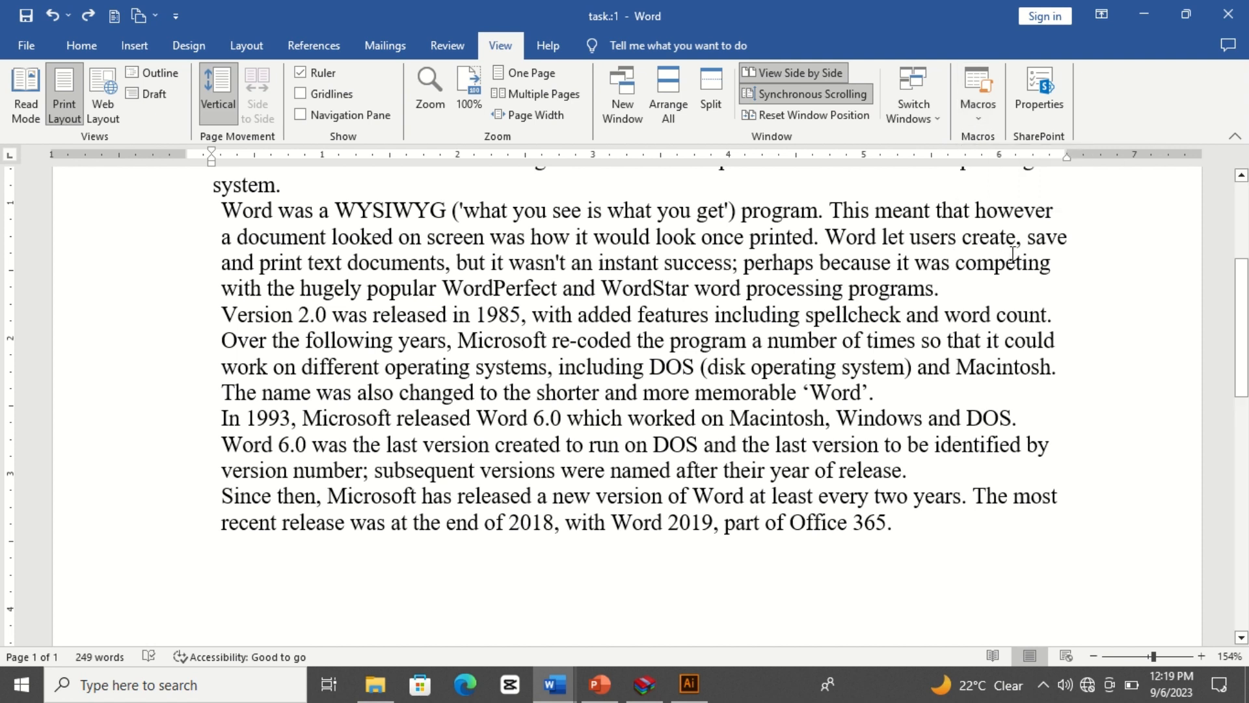
Open the document's properties on the Info page and return to the beginning of the text
left_click(1045, 104)
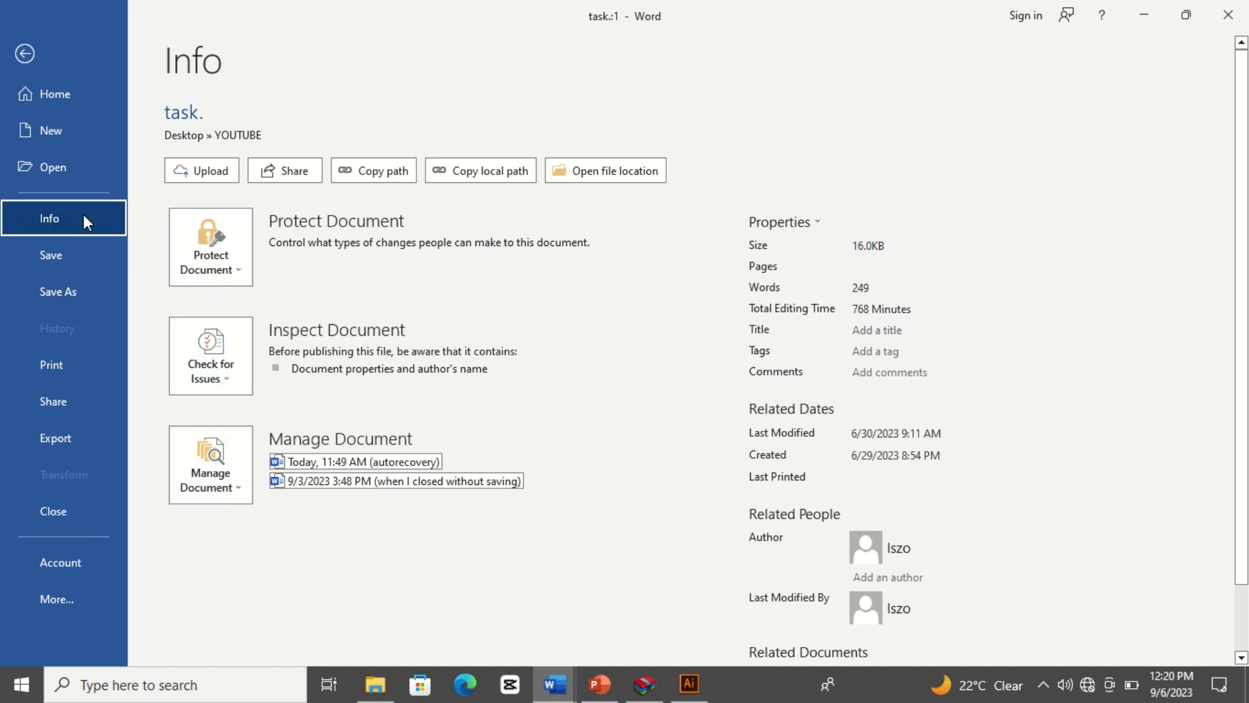
left_click(29, 50)
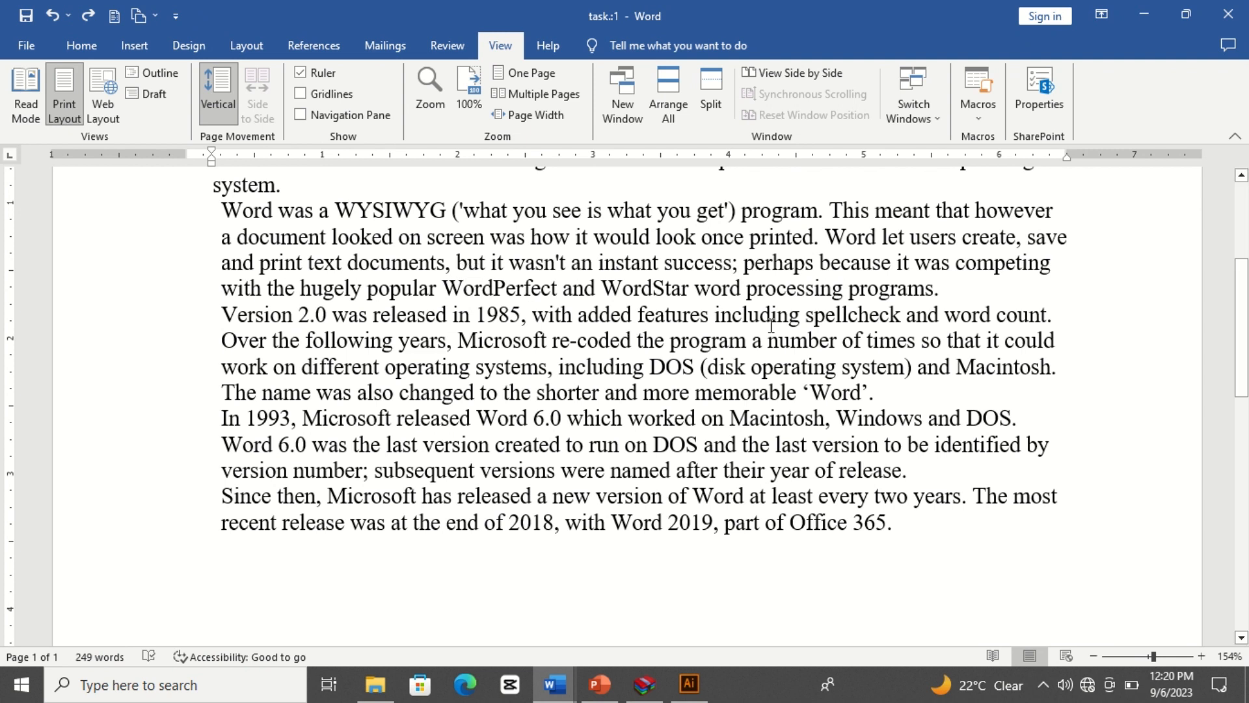
left_click_drag(1246, 333, 1245, 277)
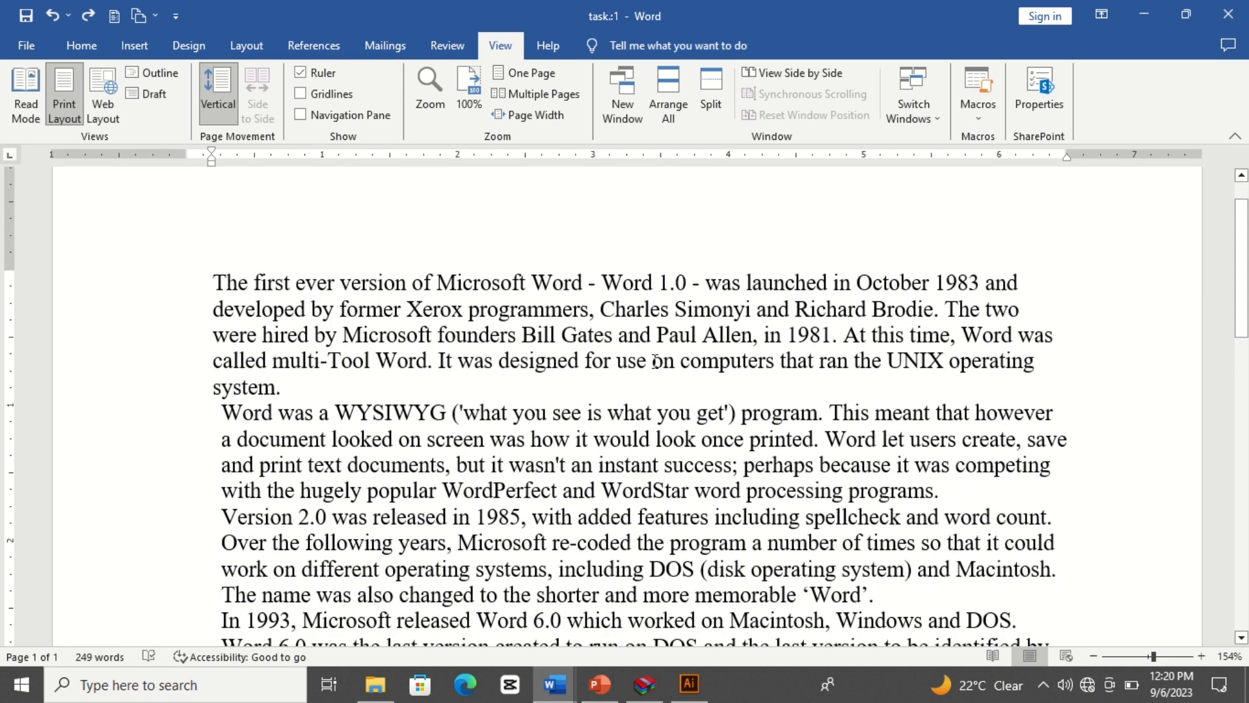
Display the available Help commands and look them over
left_click(531, 52)
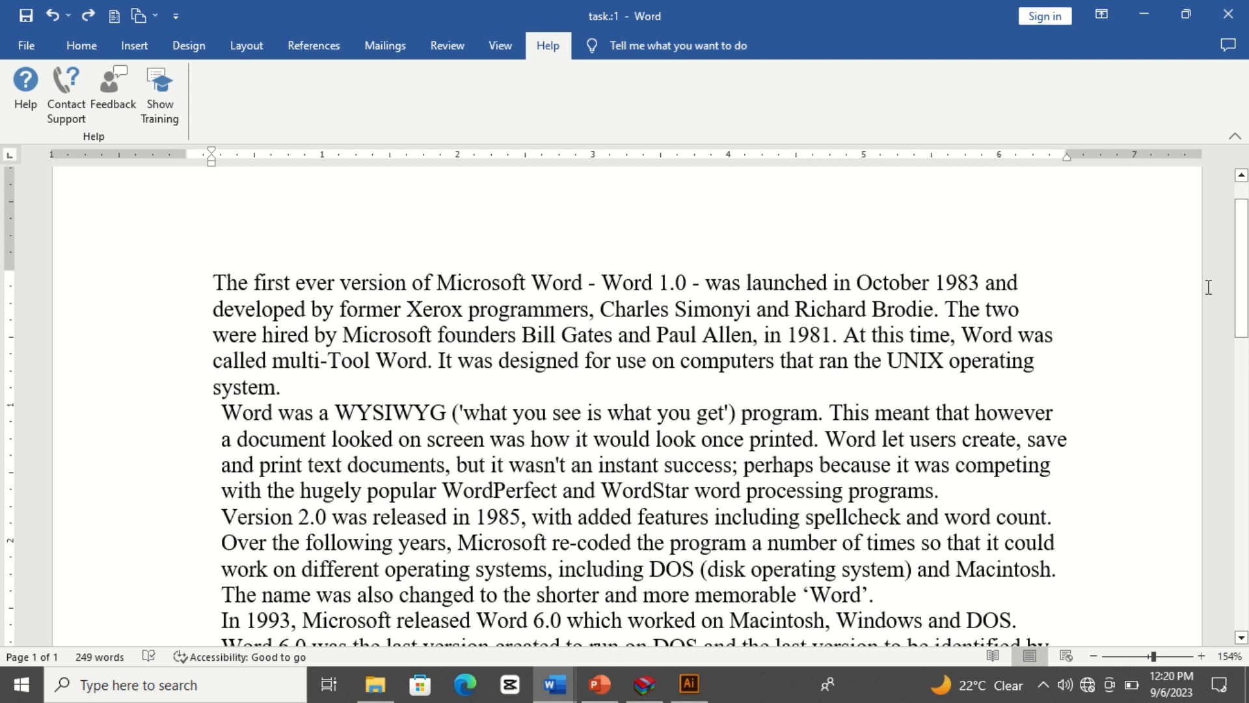
scroll(1246, 270, "up", 2)
left_click_drag(1246, 270, 1247, 298)
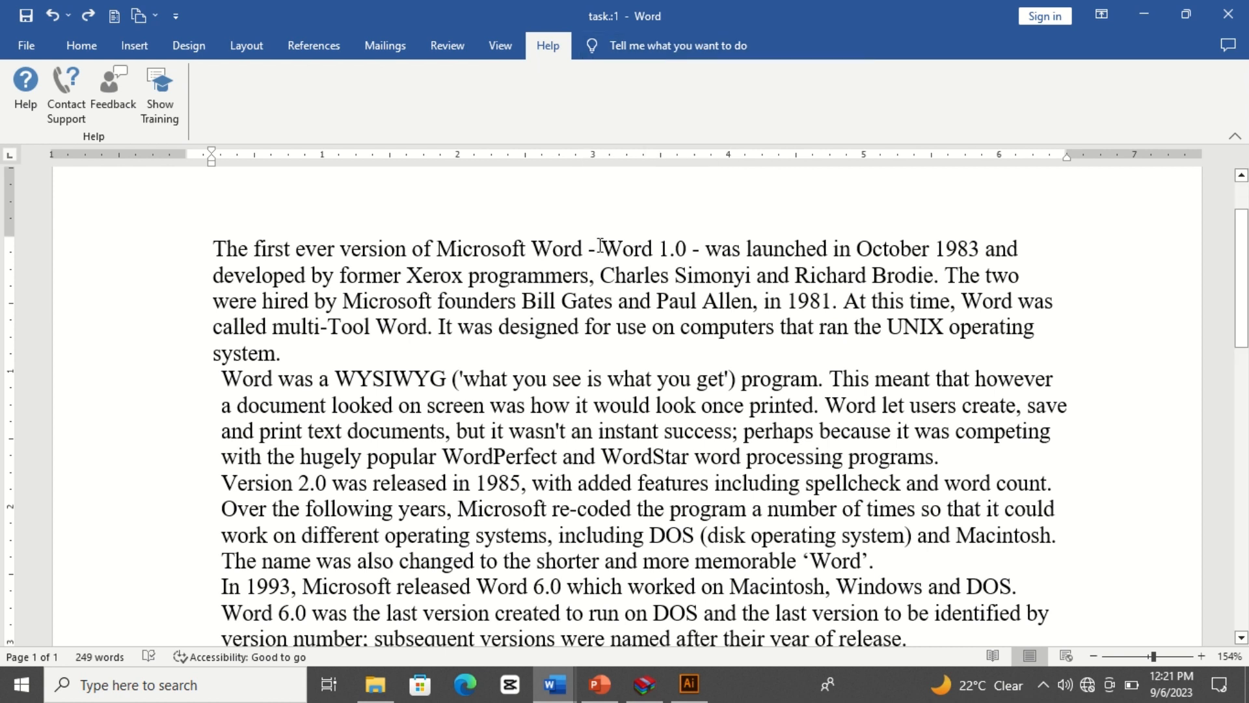
Make "Microsoft Word" in the first line bold by finding the Bold command through the command search
left_click_drag(584, 249, 438, 251)
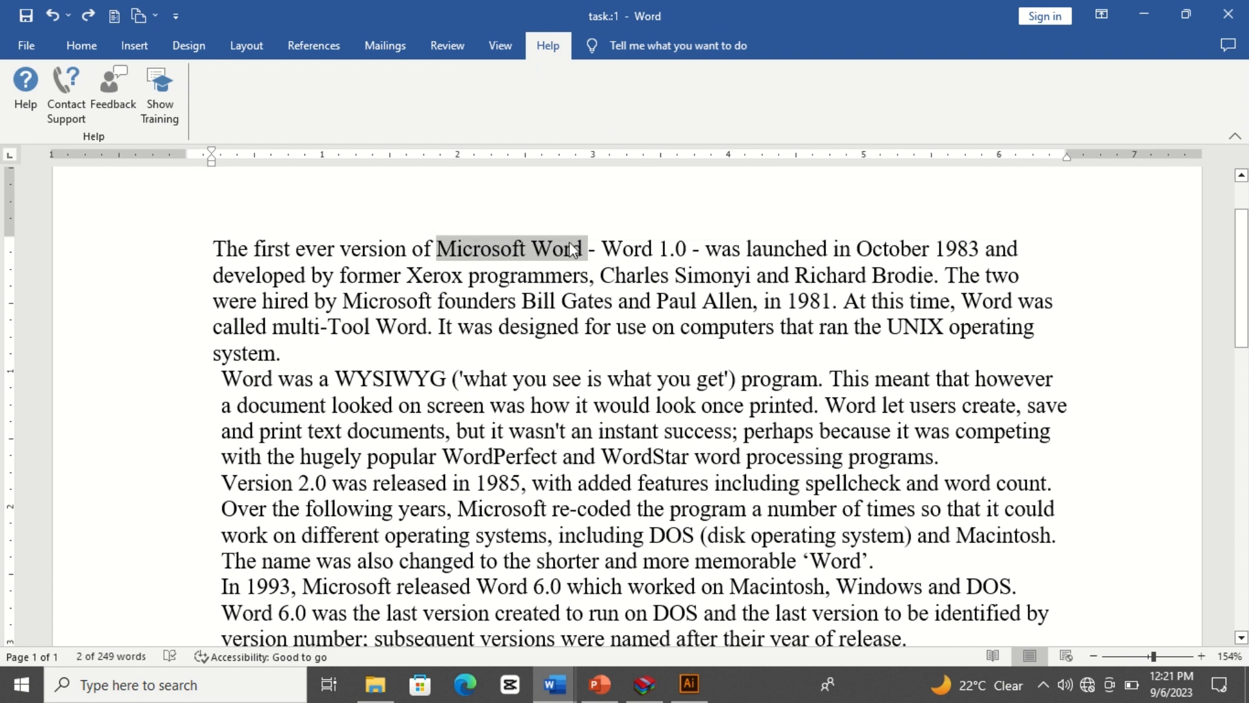
left_click(653, 47)
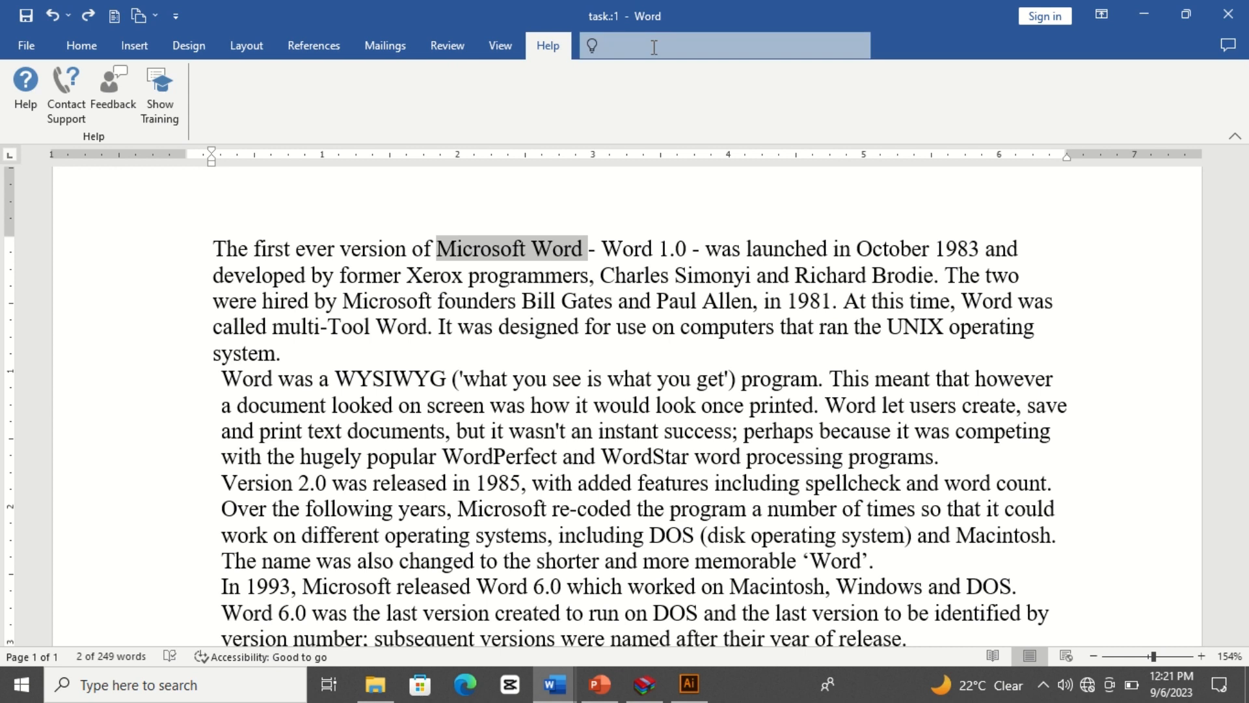
type("bol")
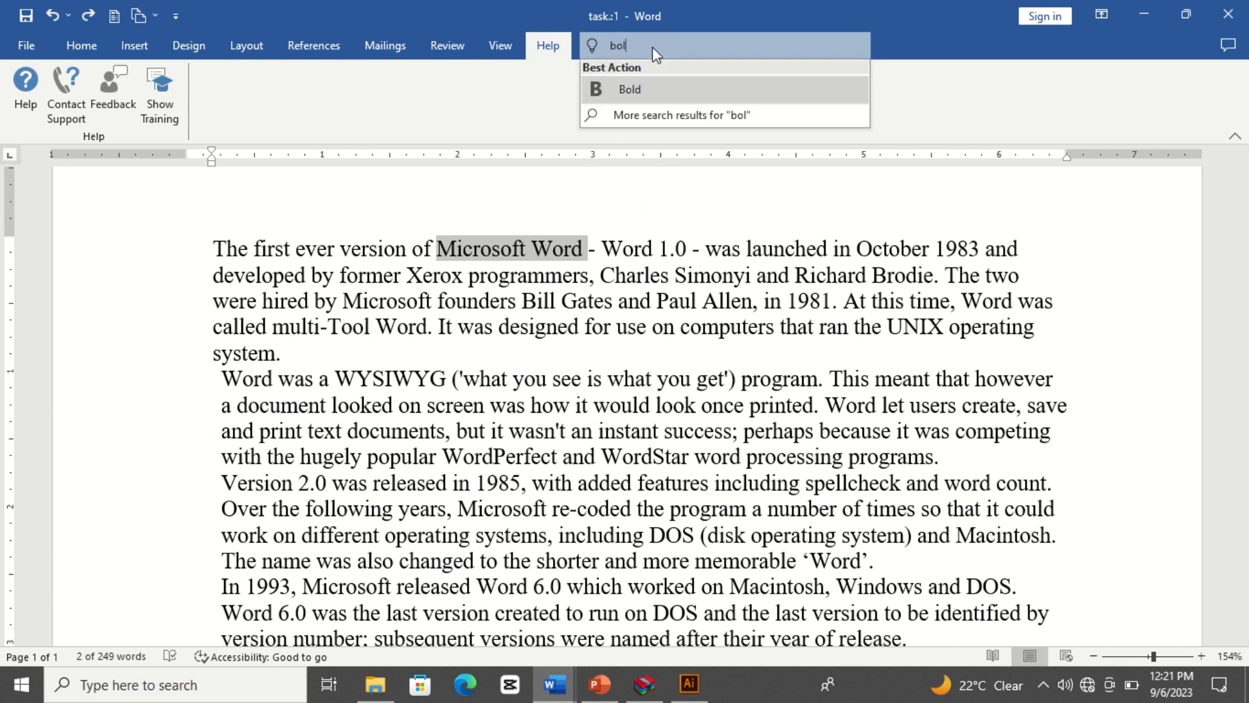
left_click(642, 96)
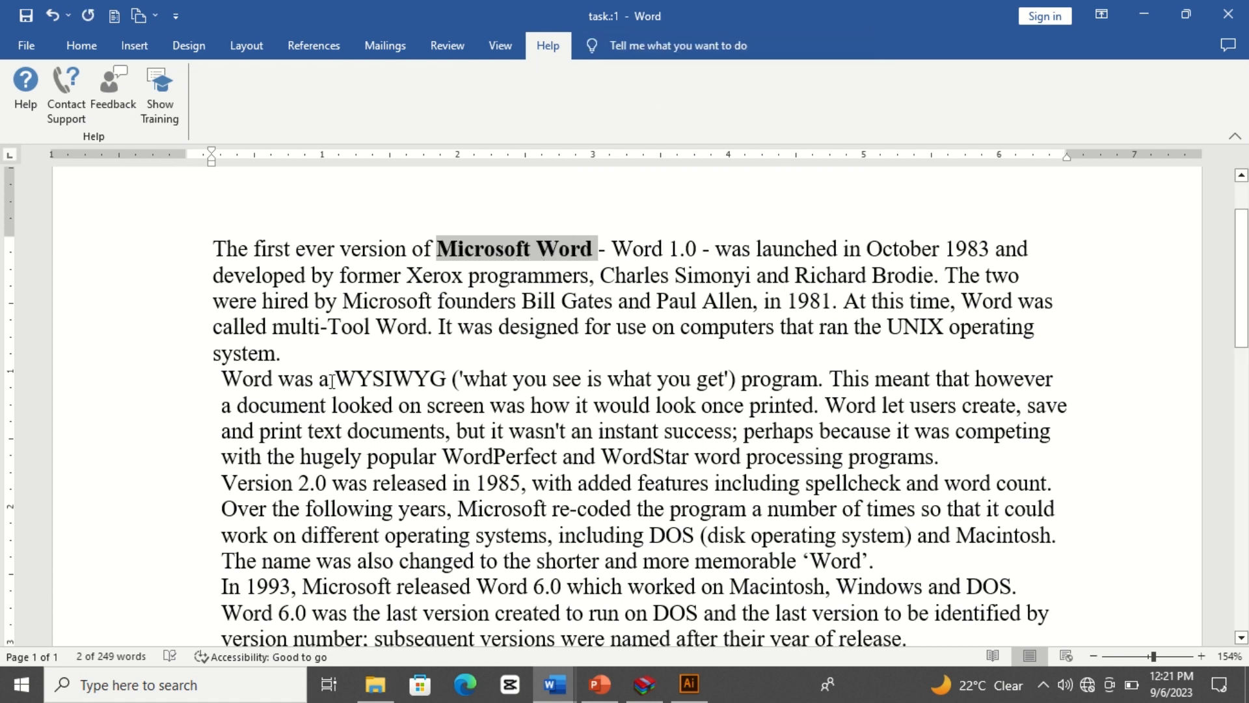
Apply Strikethrough to "WYSIWYG" in the second paragraph through the command search
left_click_drag(335, 382, 449, 384)
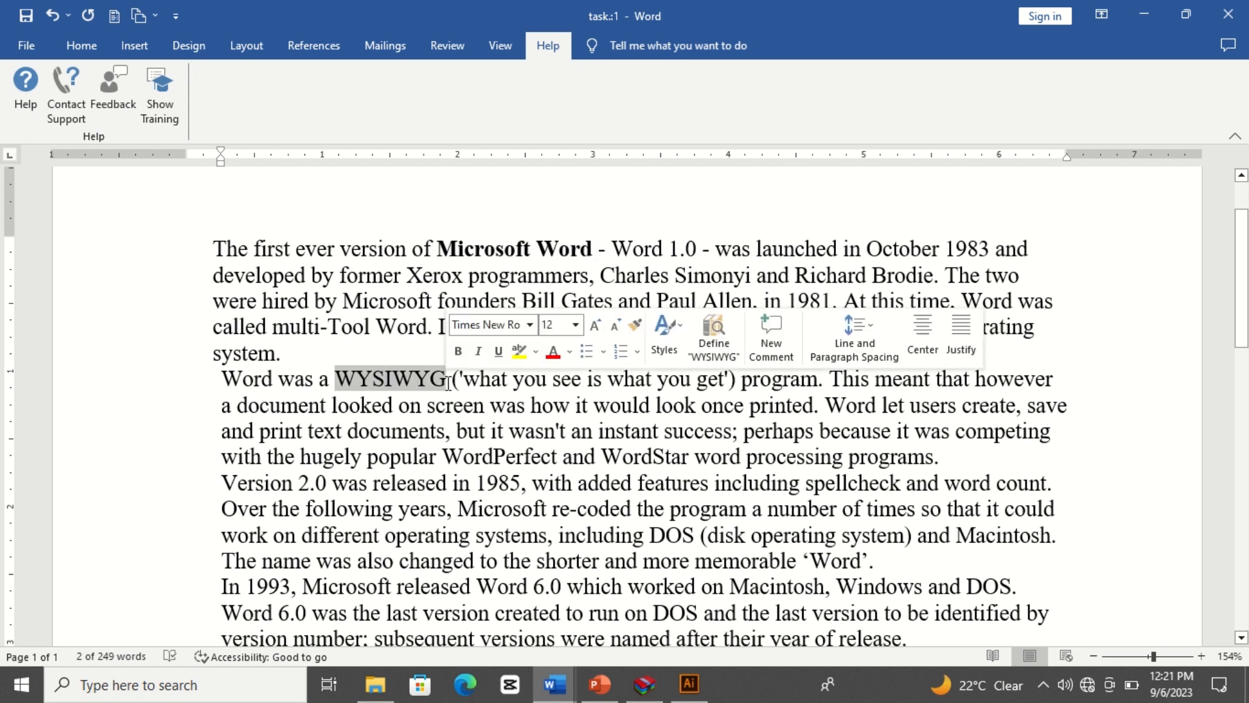
left_click(653, 47)
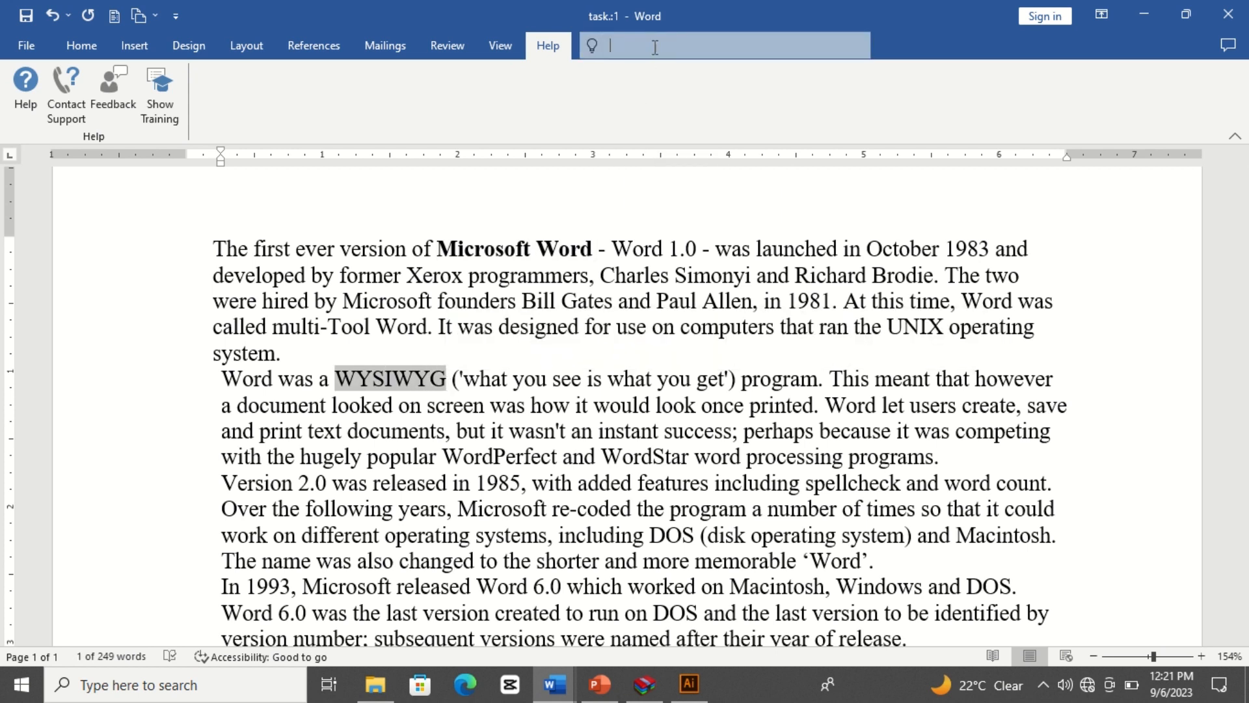
type("strik")
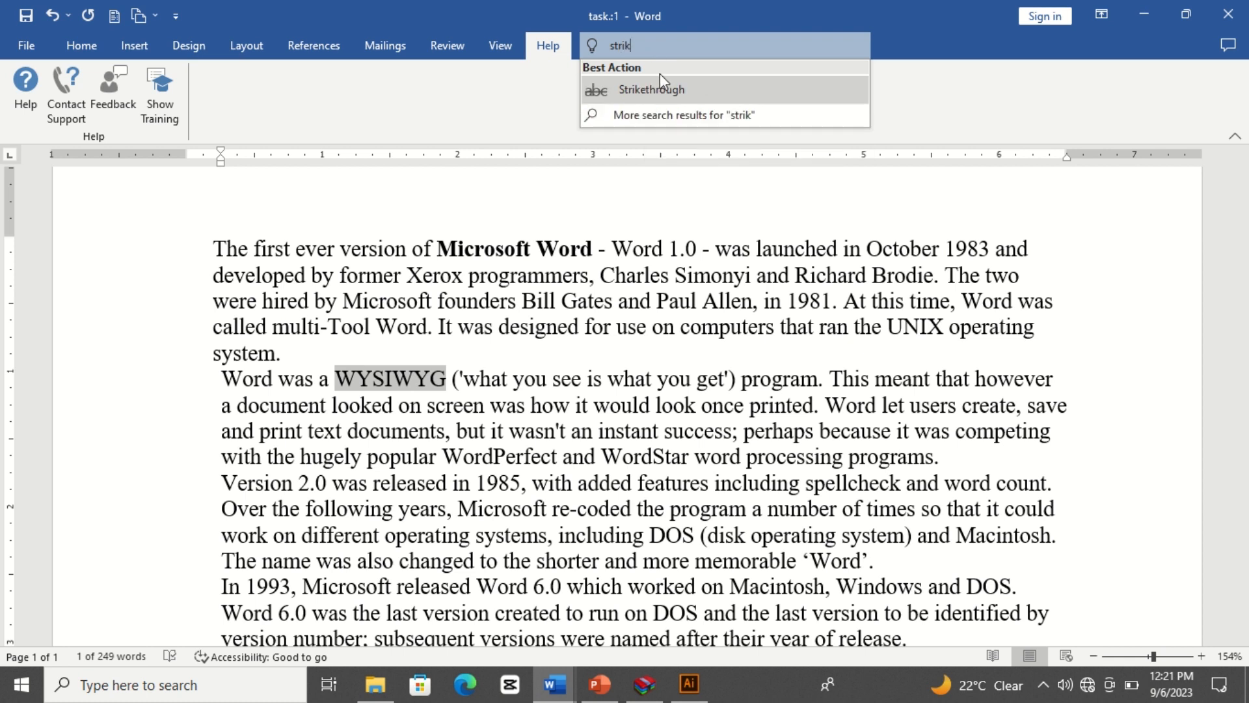
left_click(662, 90)
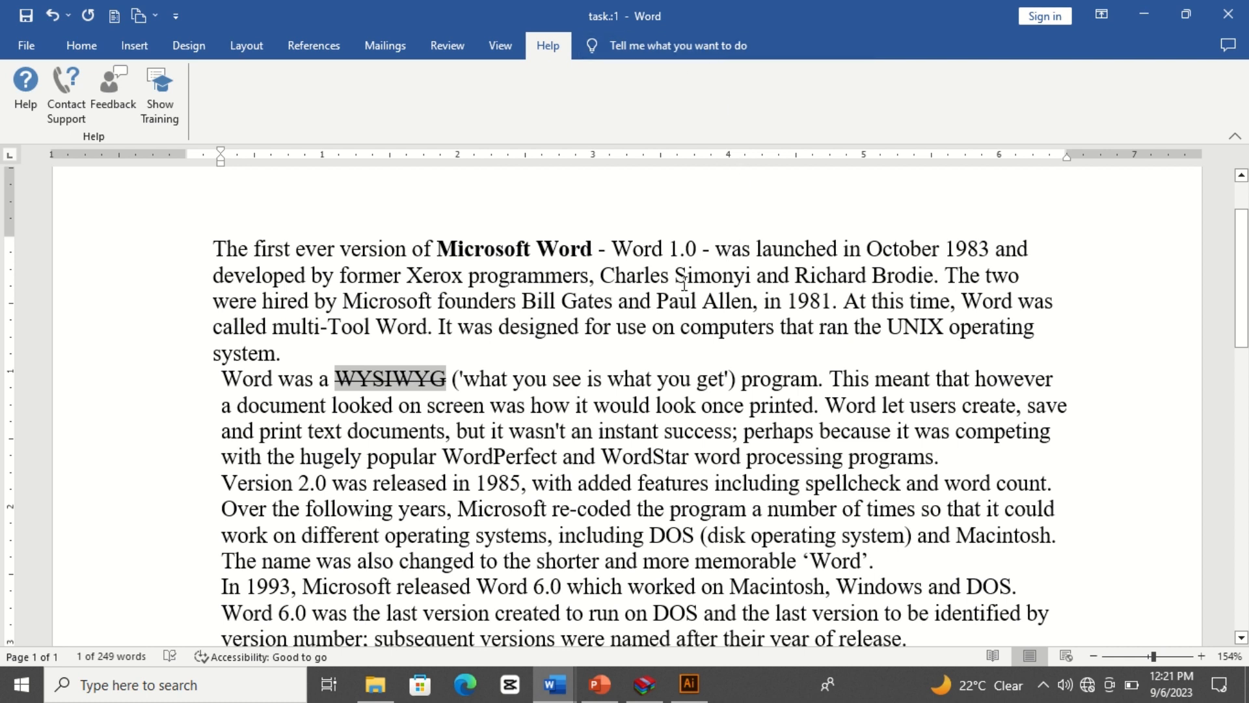
Italicize "Bill Gates and Paul" in the first paragraph through the command search
left_click_drag(695, 301, 526, 306)
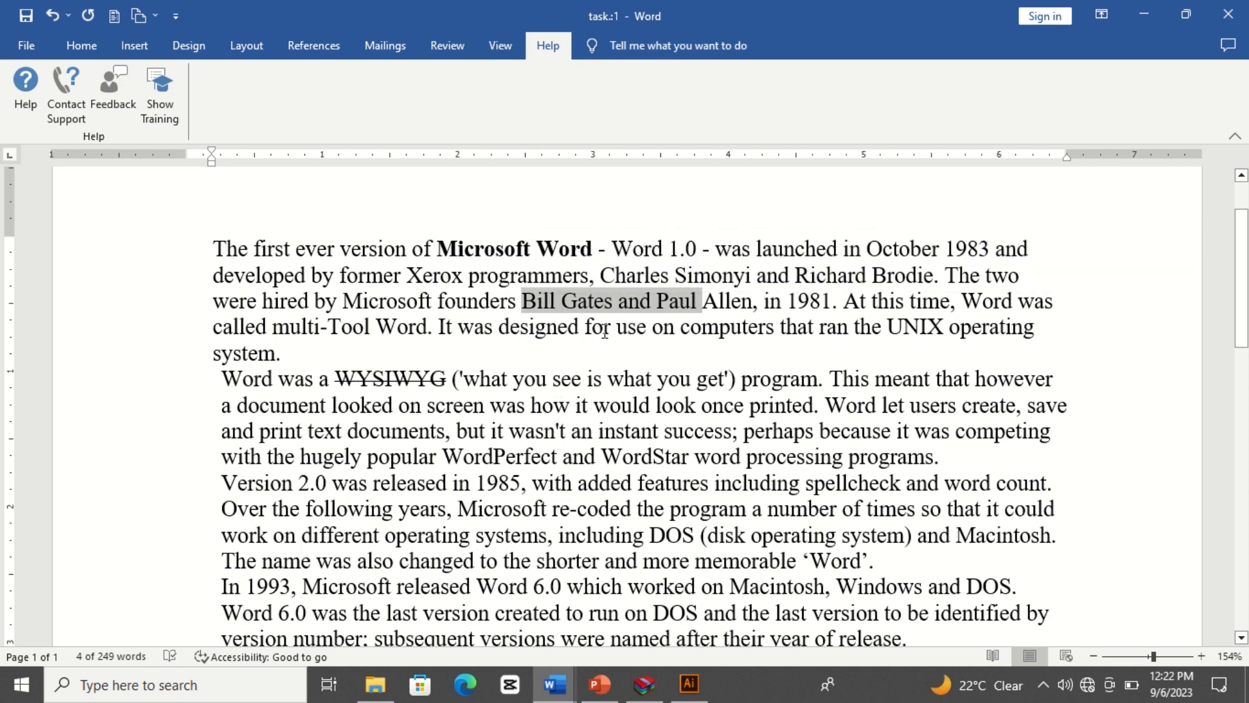
left_click(695, 45)
type("i")
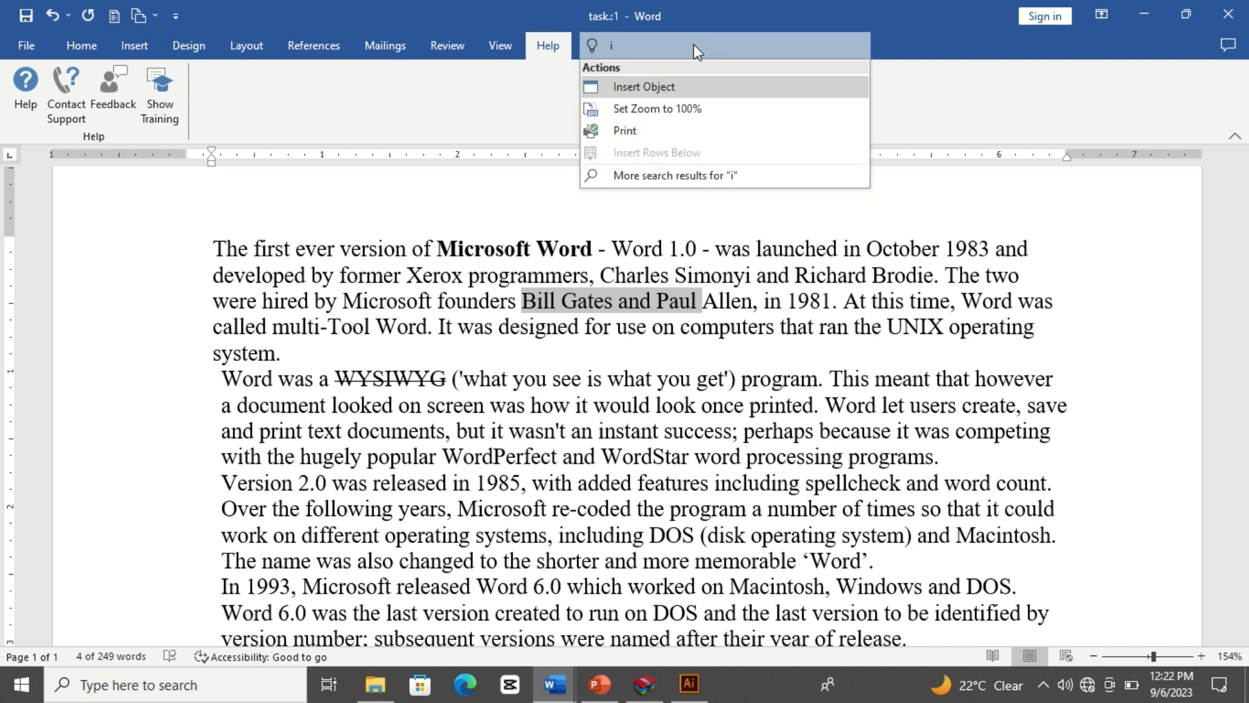
type("t")
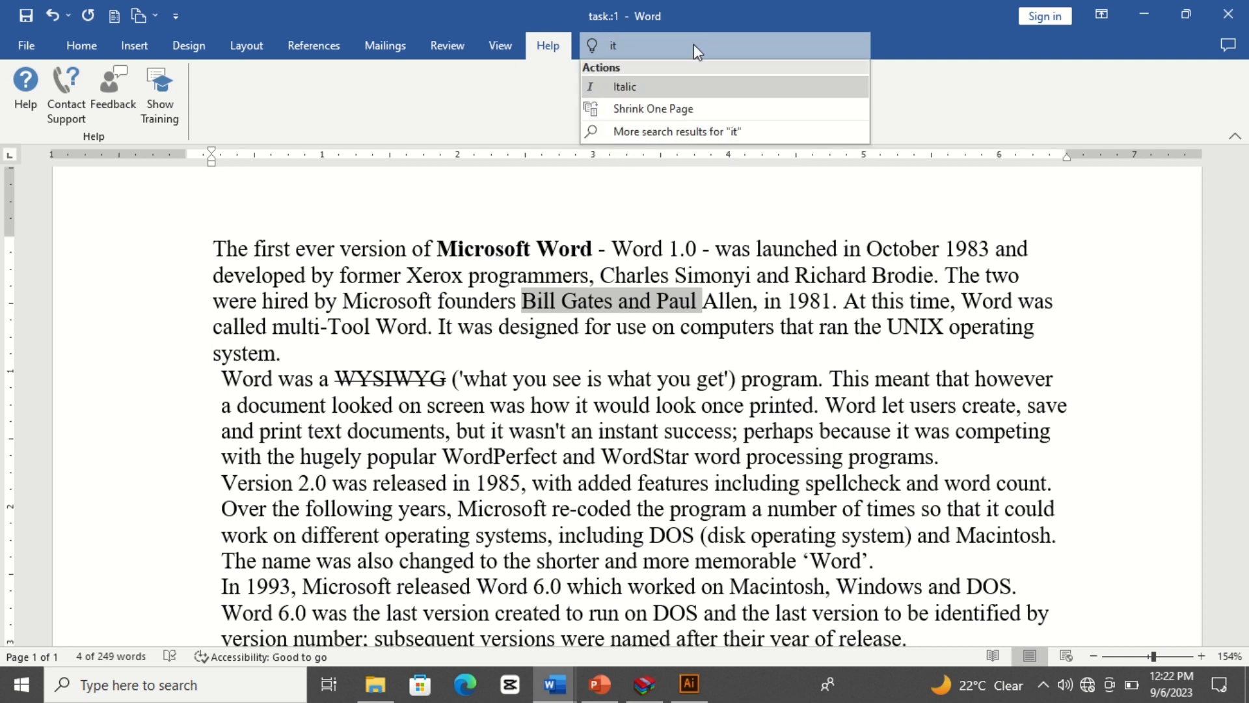
left_click(658, 86)
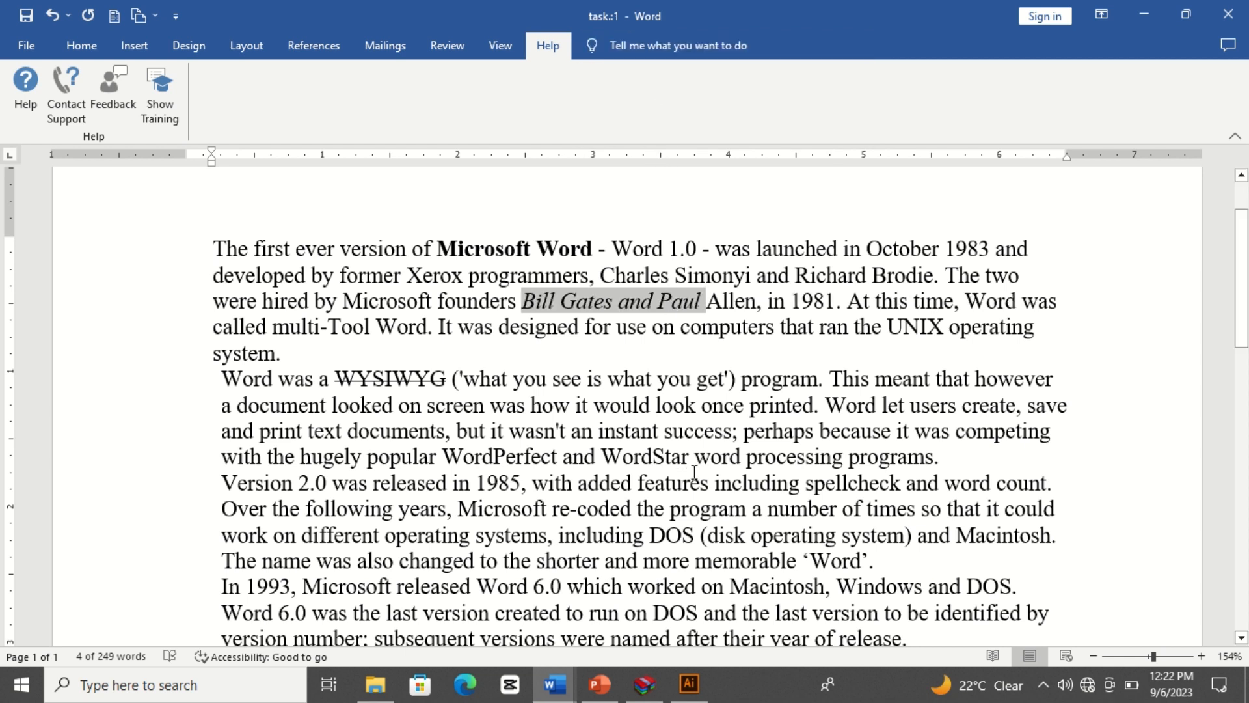
Search the commands for "wate", look over the Watermark gallery and close it without applying a watermark
left_click_drag(692, 456, 574, 462)
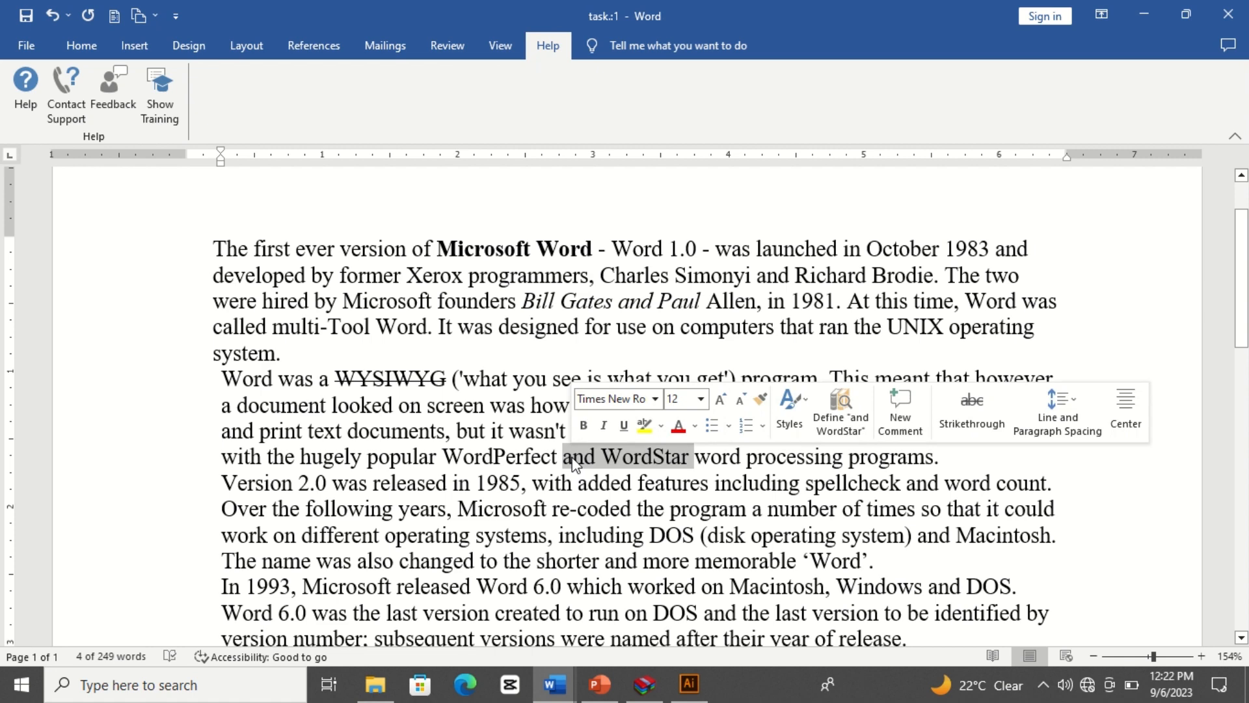
left_click(644, 468)
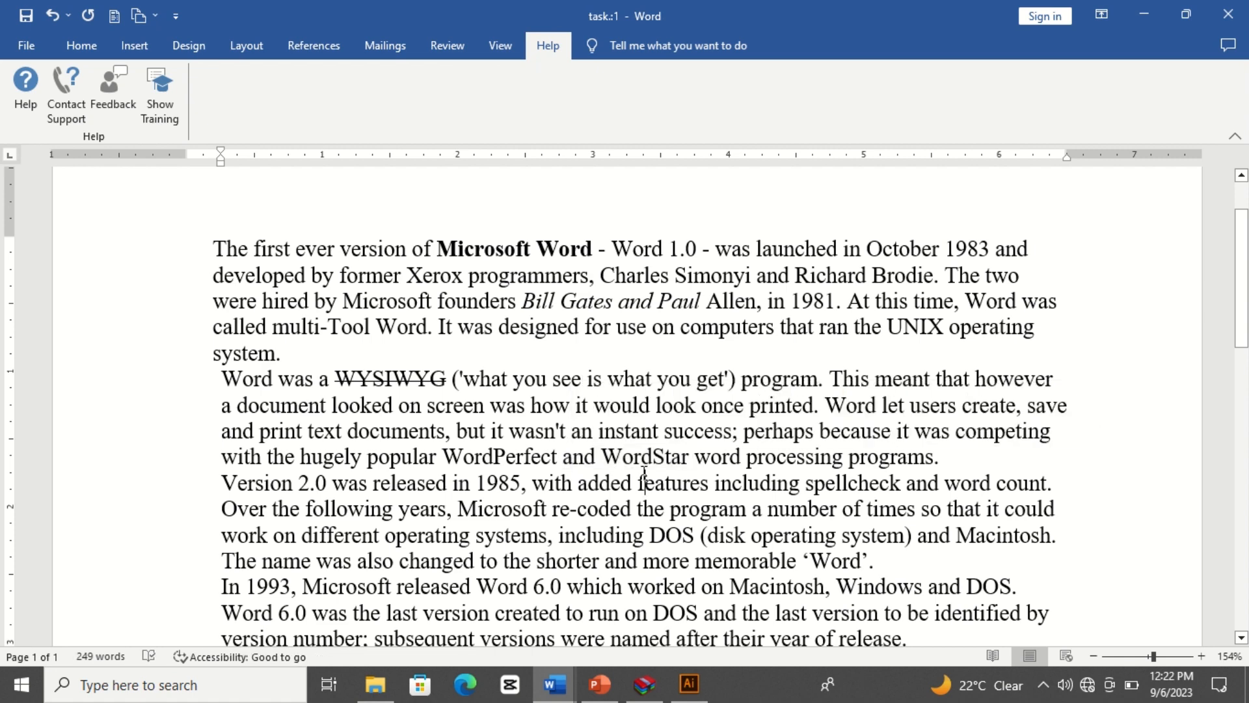
left_click(690, 45)
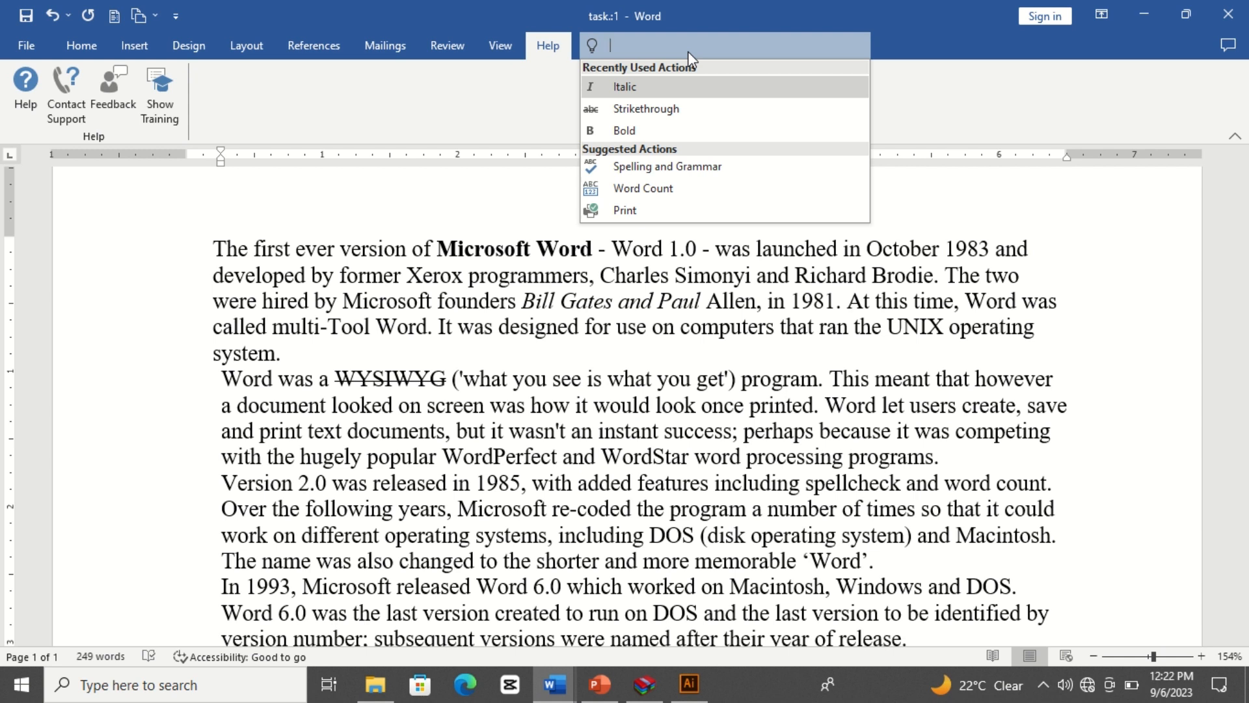
type("wate")
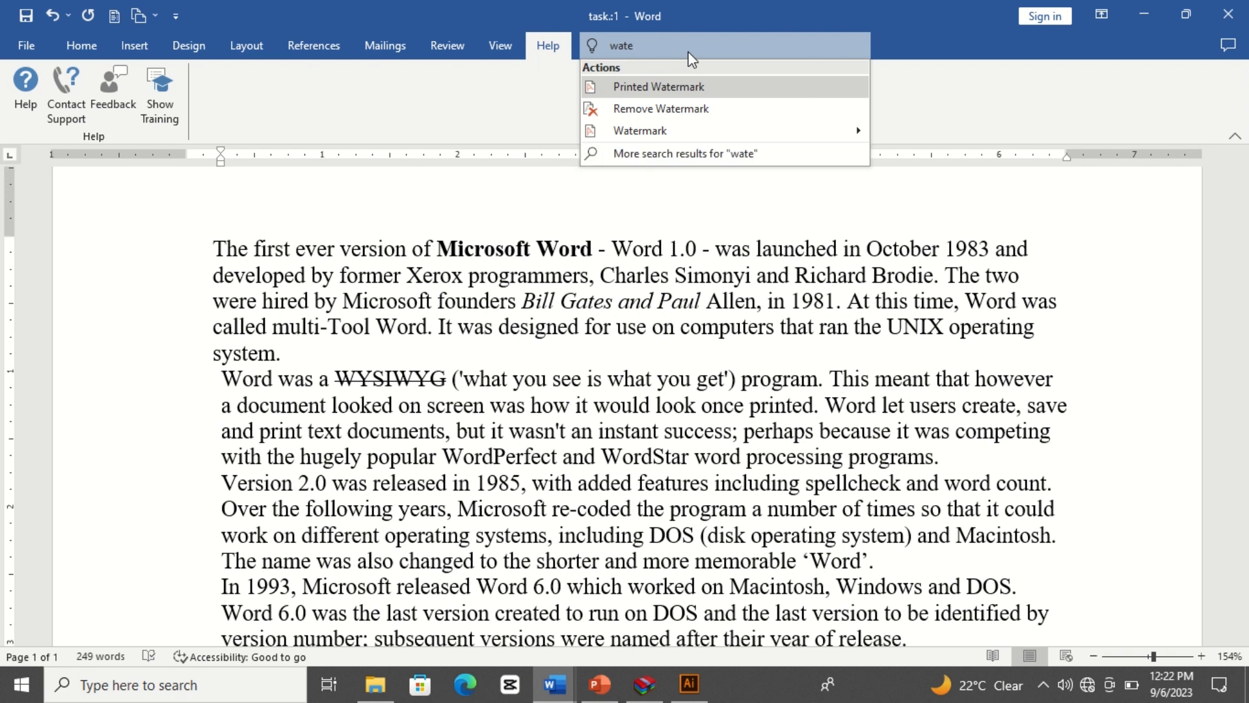
left_click(682, 135)
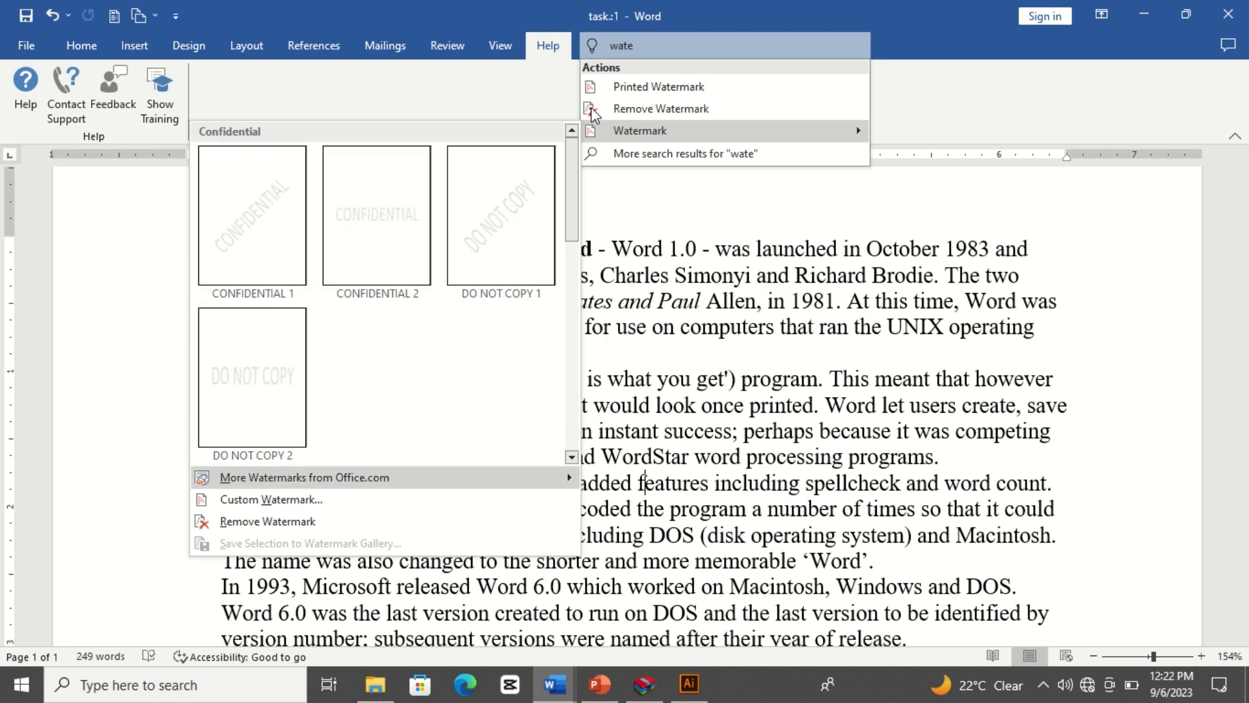
left_click(550, 52)
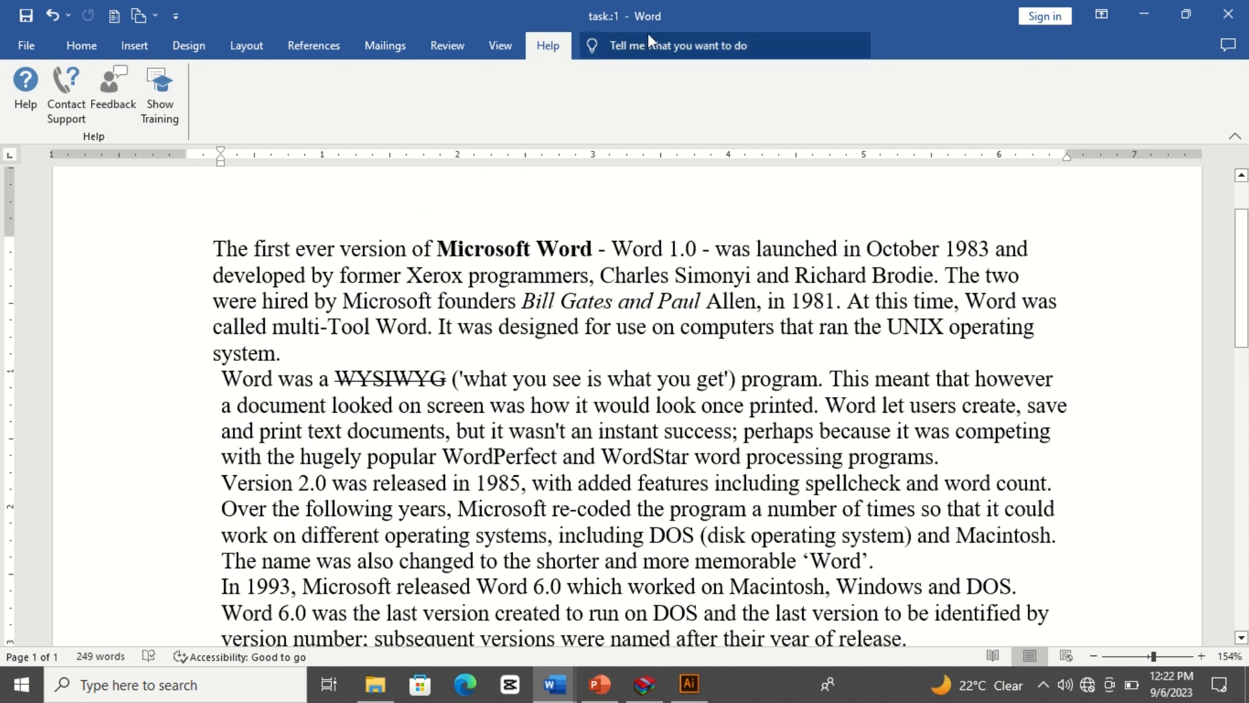
Look up the Bullets command by searching for "bull", and clear the search text
left_click(680, 52)
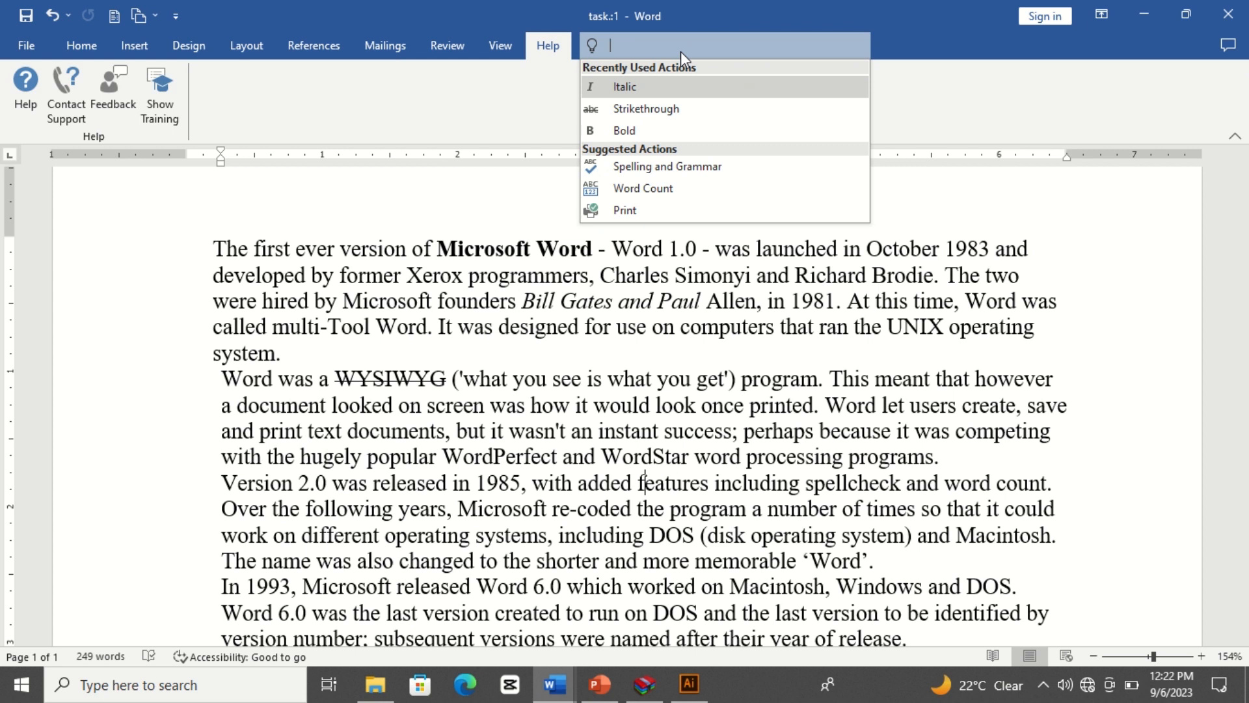
type("bi")
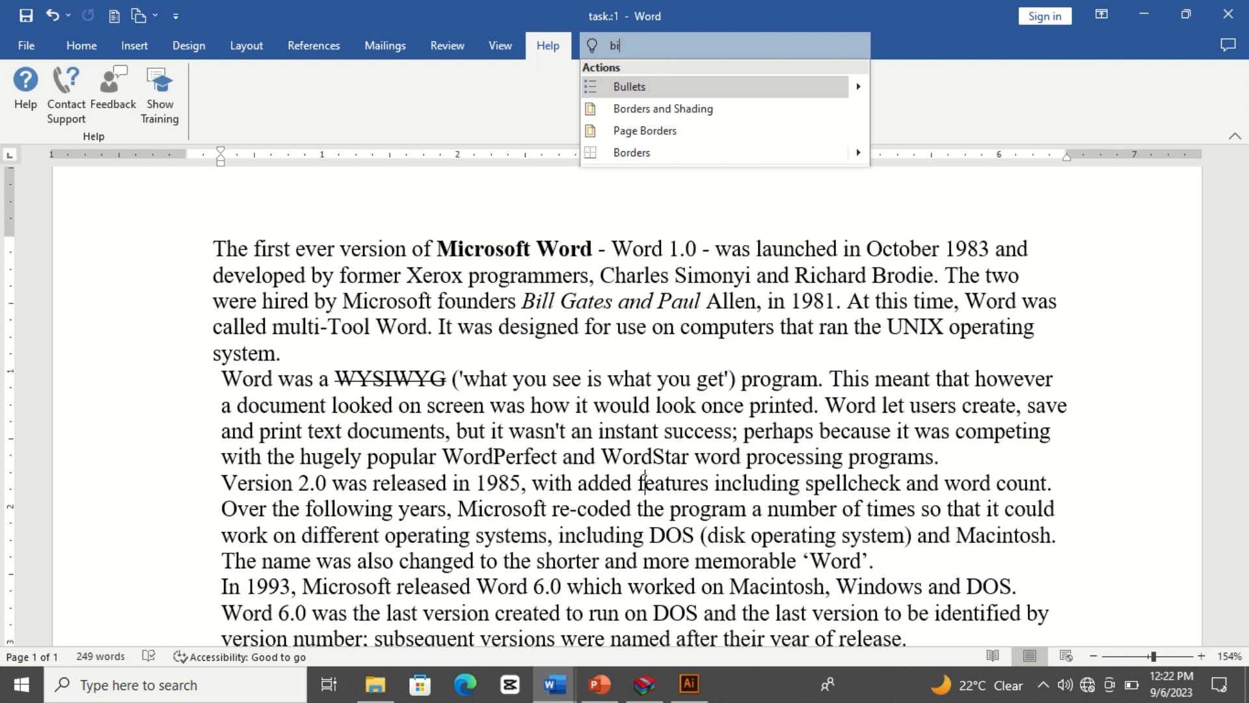
key("BackSpace")
type("ull")
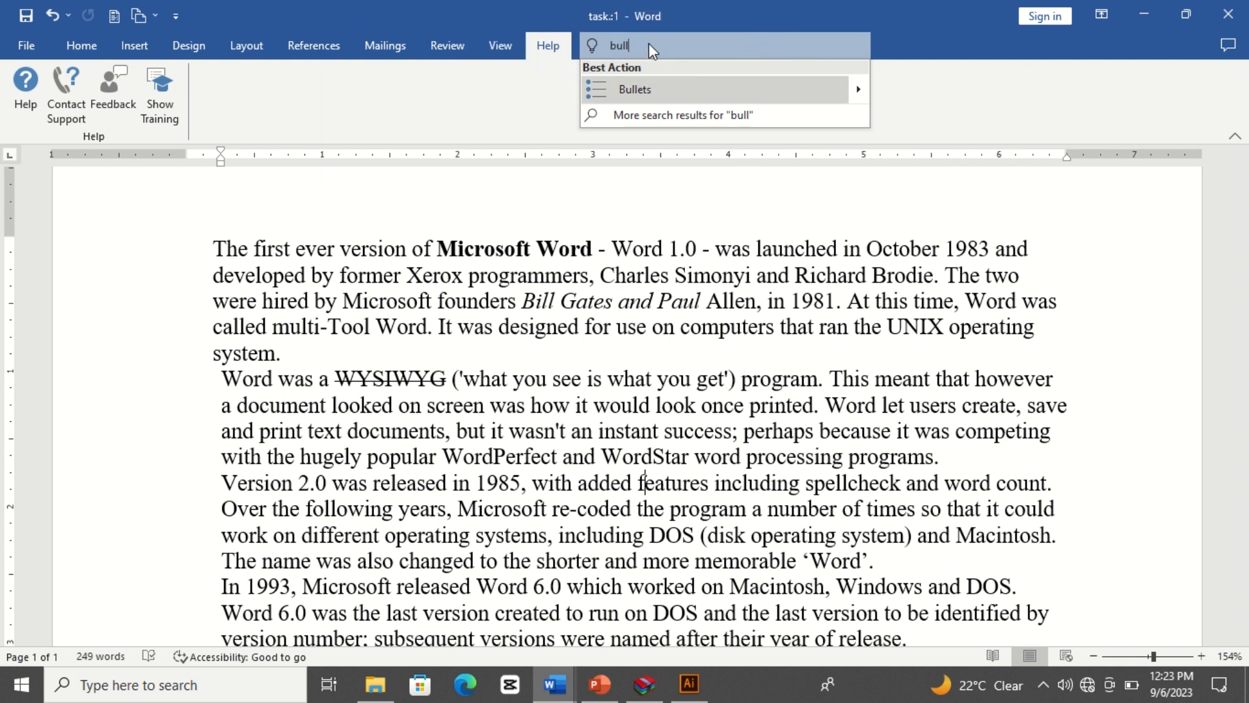
key("BackSpace")
key("BackSpace")
key("BackSpace")
key("BackSpace")
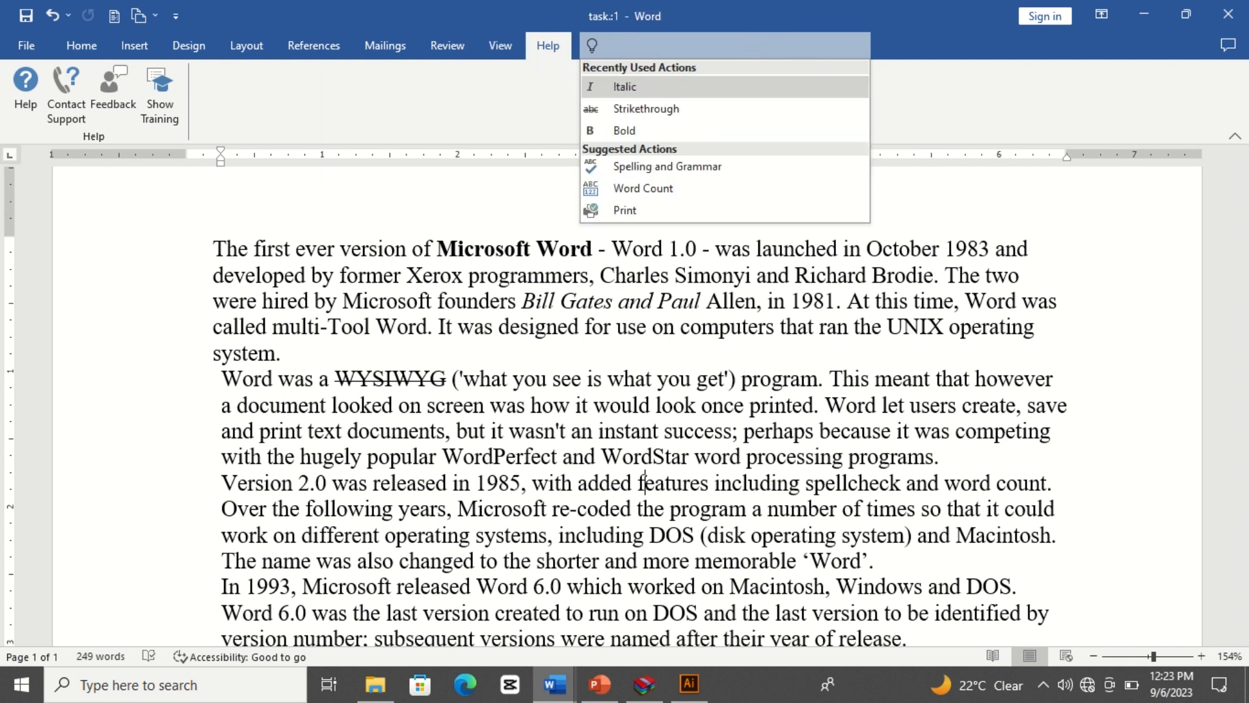
Search the commands for "para" and for "bo", look over the suggestions and close the search
type("para")
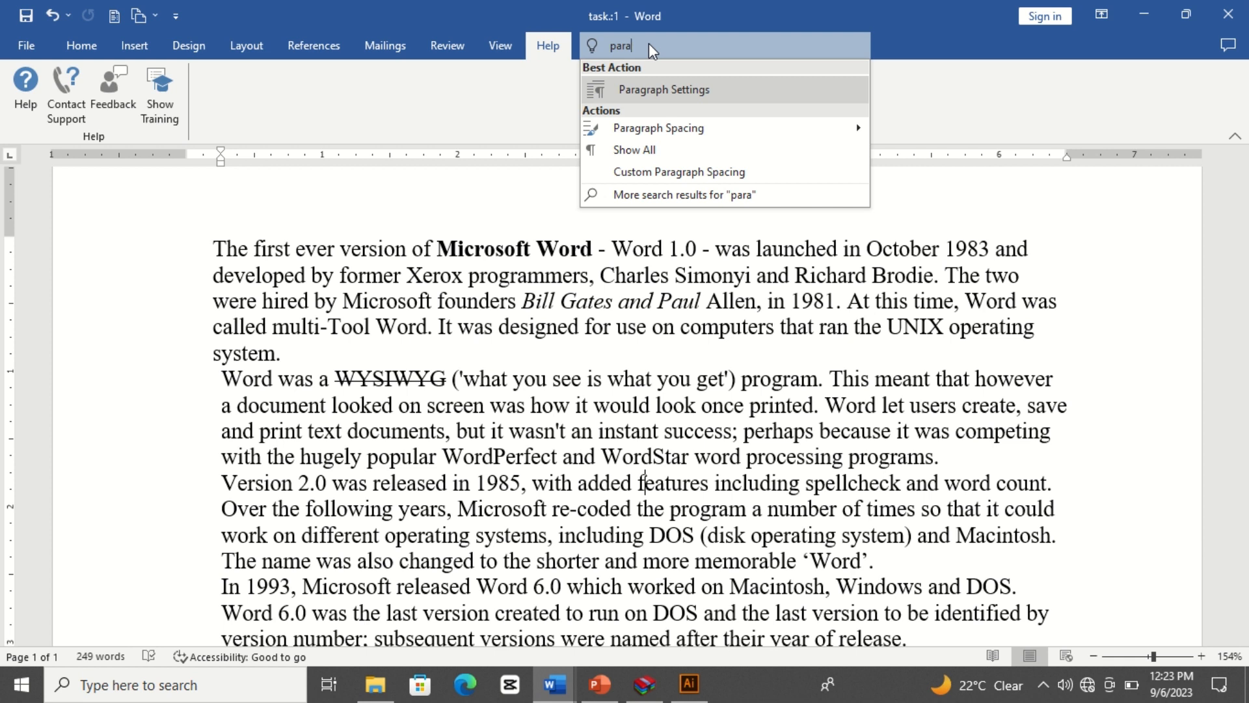
key("BackSpace")
key("BackSpace")
key("BackSpace")
key("BackSpace")
type("bo")
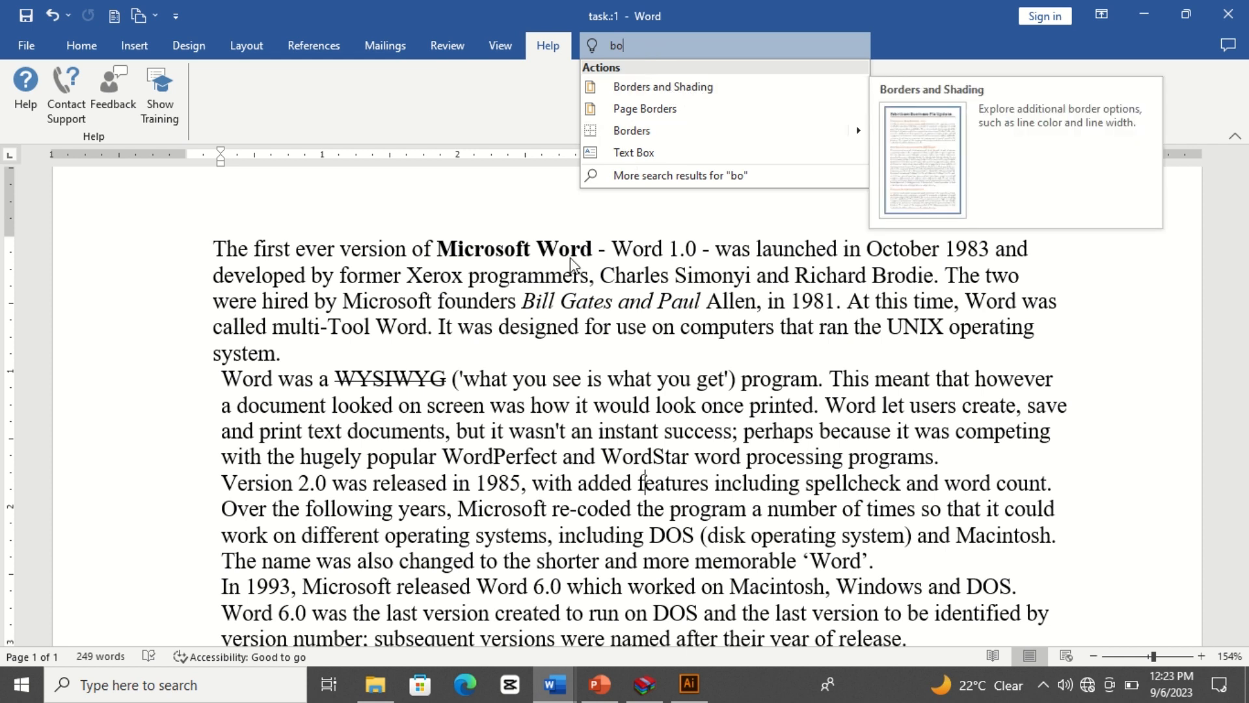
key("Escape")
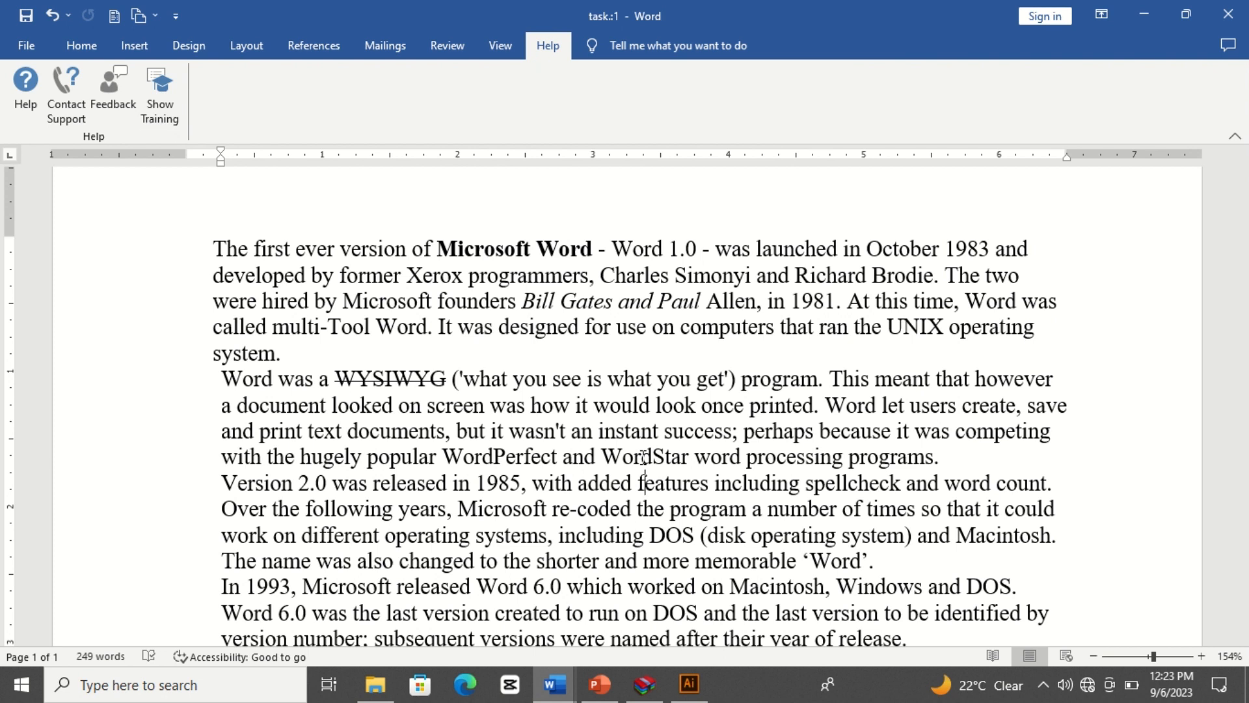
Search the commands for "font", view the Font Size choices and close the search without changing the size
left_click(718, 47)
type("font")
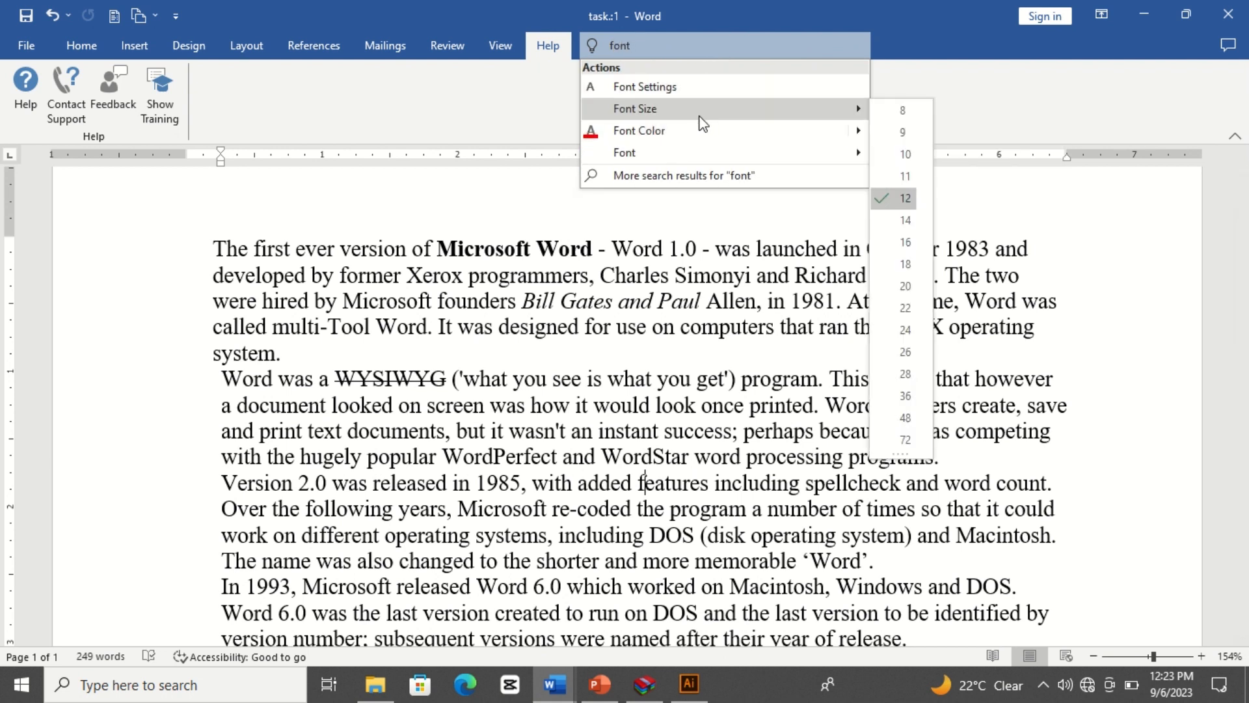
left_click(625, 308)
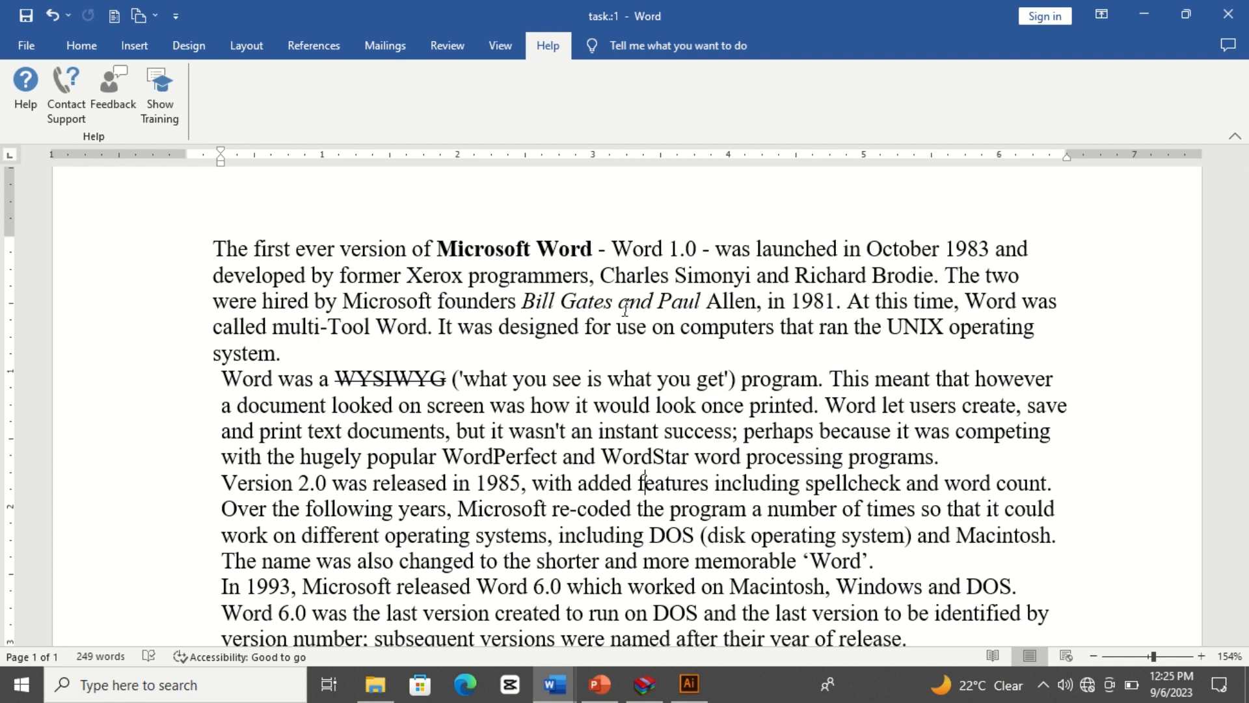
mouse_move(637, 1)
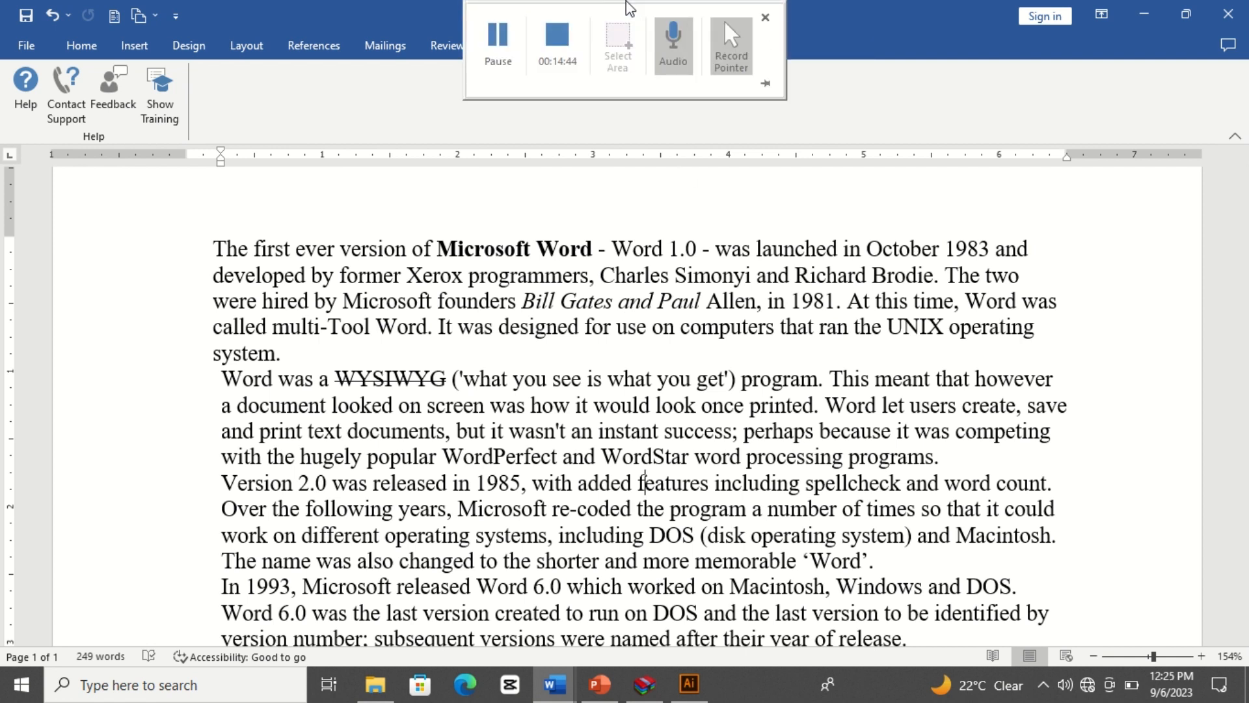
left_click(557, 36)
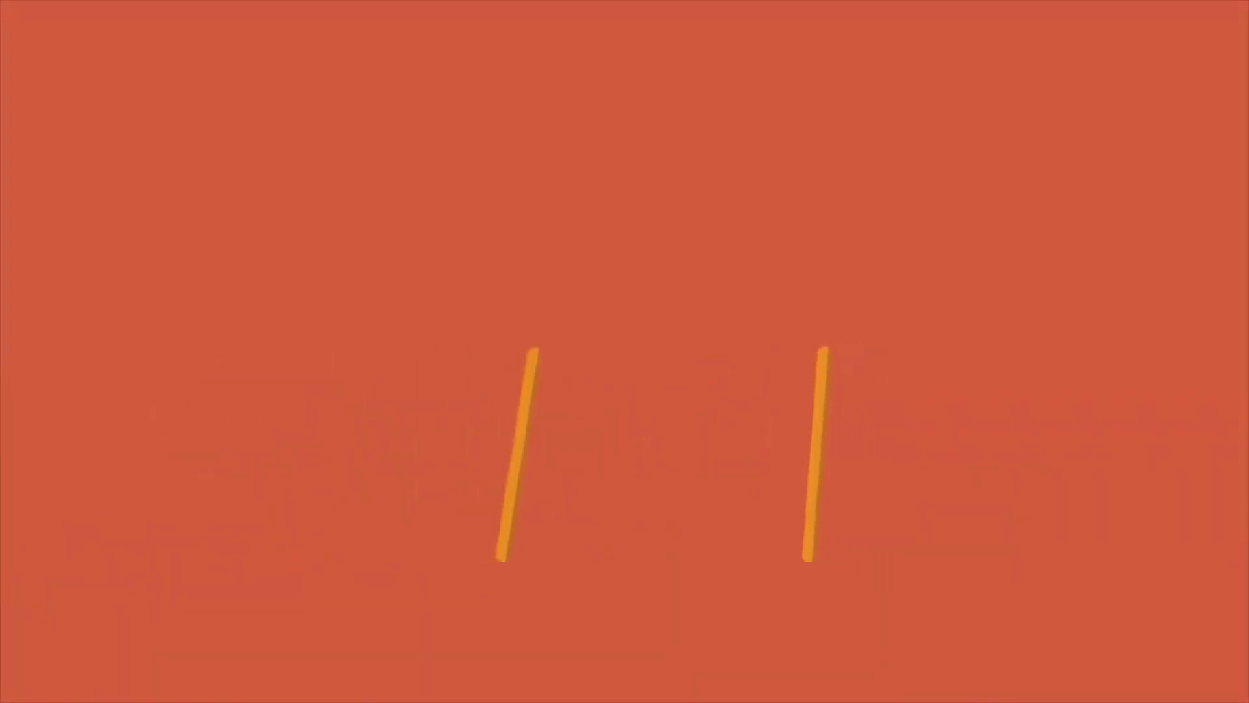